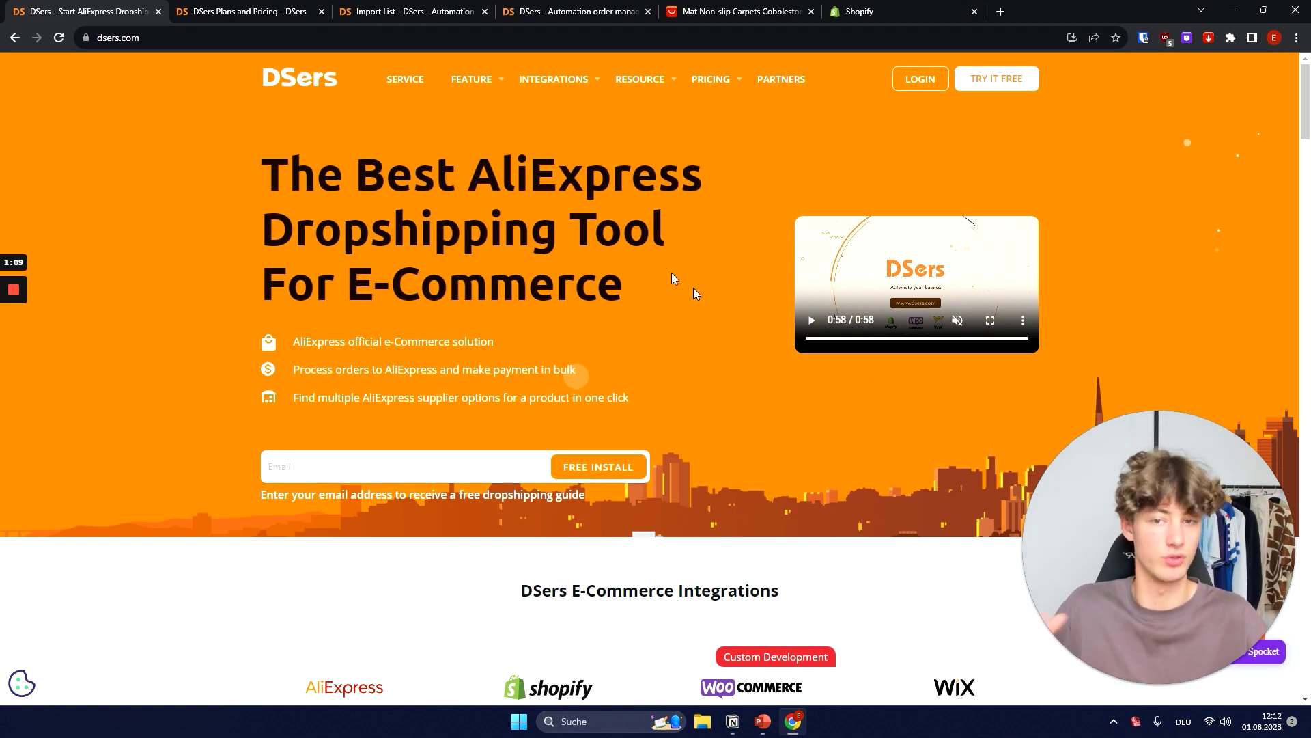
# - Review the DSers homepage's e-commerce integrations and the headline about dropshipping with AliExpress
pyautogui.scroll(-4, 541, 127)
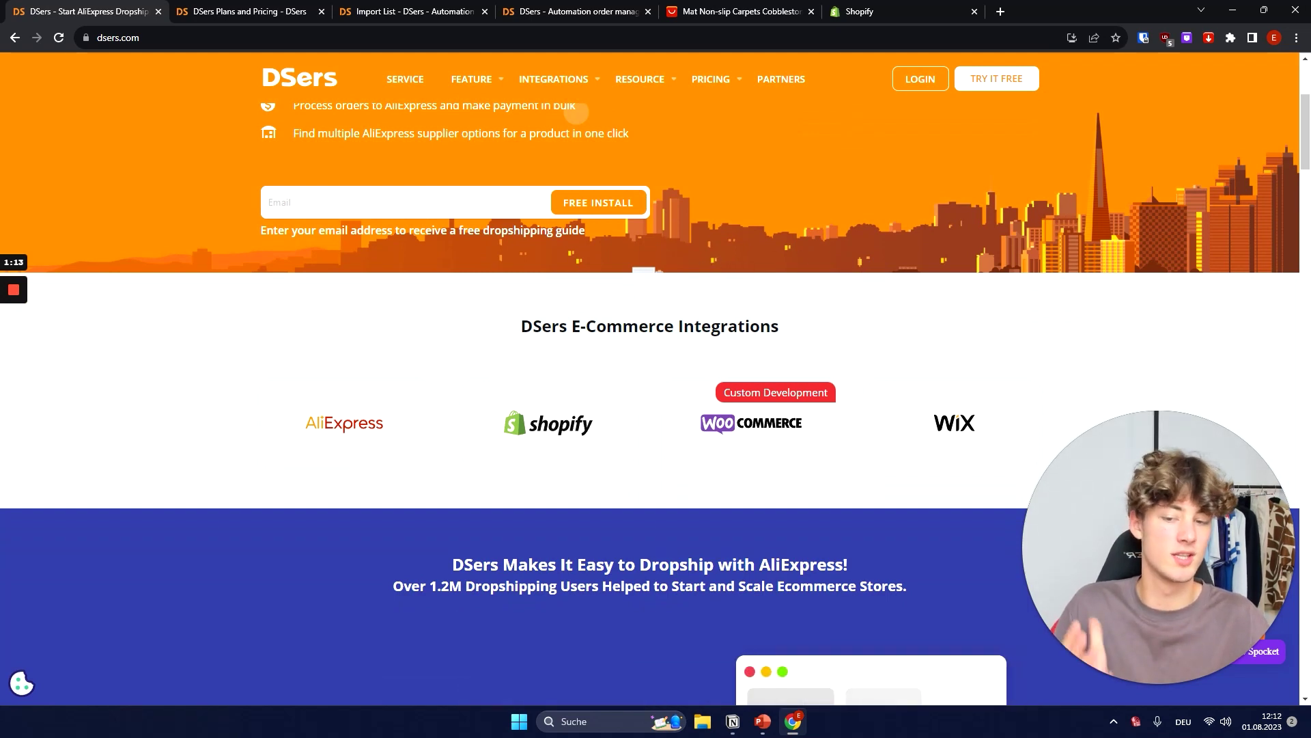
pyautogui.moveTo(567, 327); pyautogui.dragTo(721, 326)
pyautogui.click(721, 326)
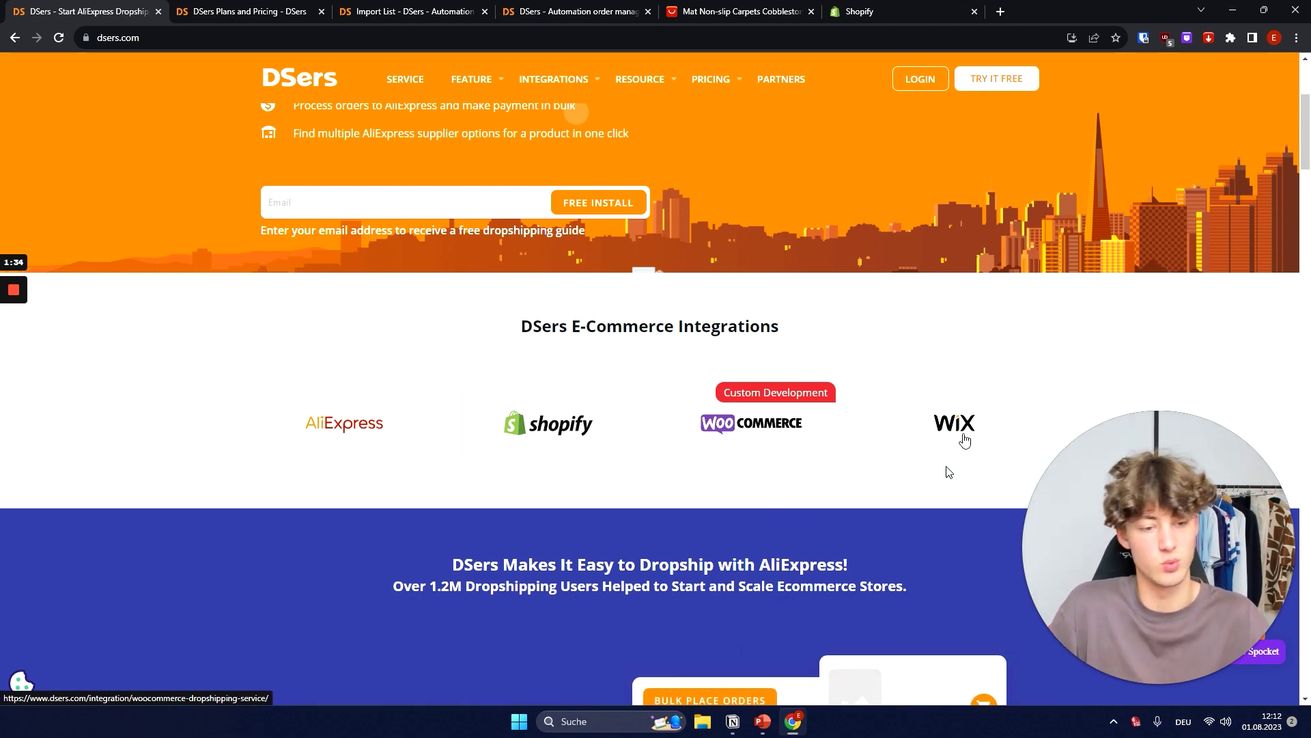
pyautogui.scroll(-5, 964, 441)
pyautogui.moveTo(452, 223); pyautogui.dragTo(856, 245)
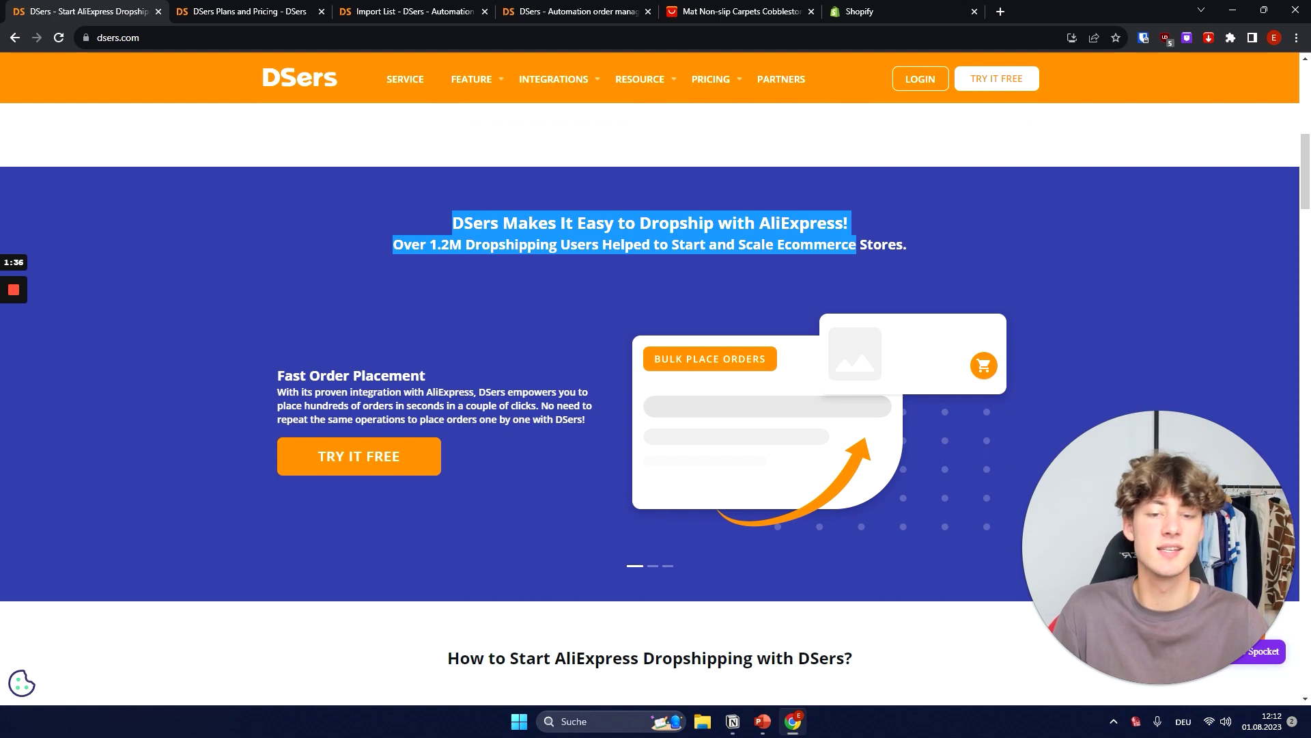
pyautogui.click(857, 245)
pyautogui.moveTo(538, 223); pyautogui.dragTo(866, 237)
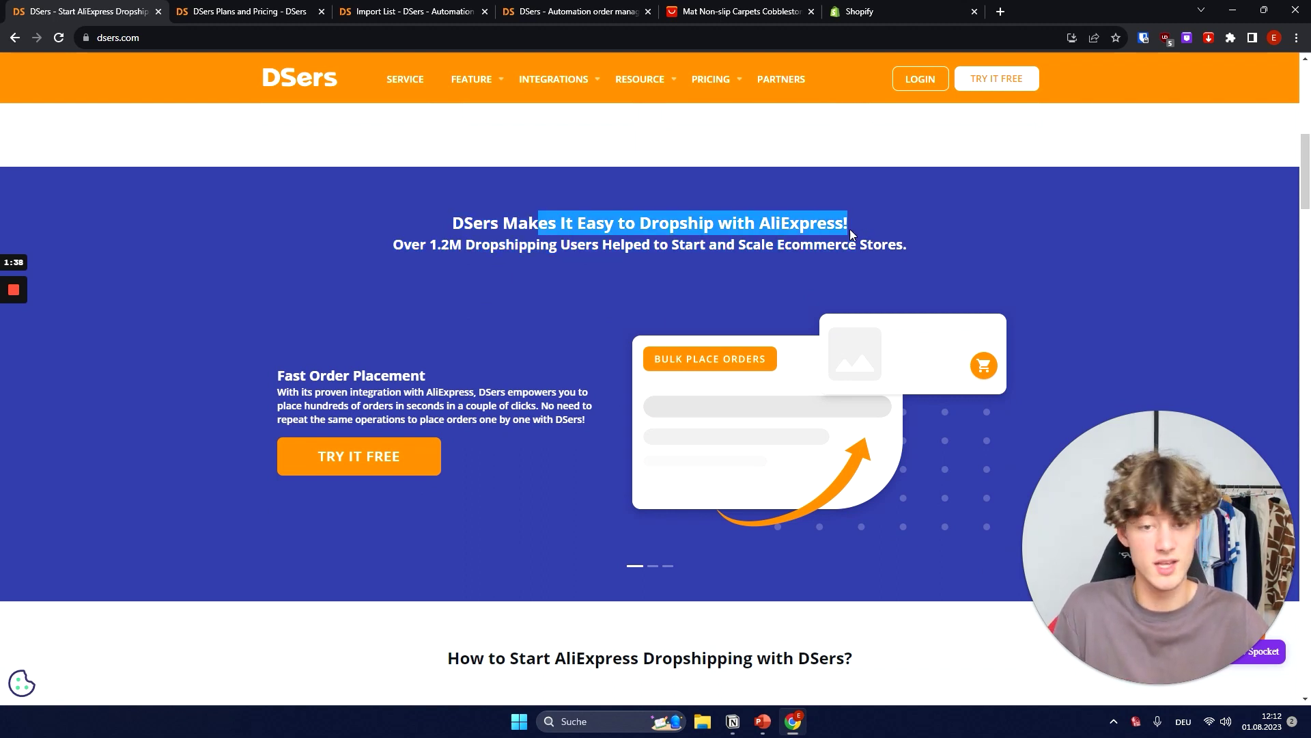
pyautogui.click(850, 227)
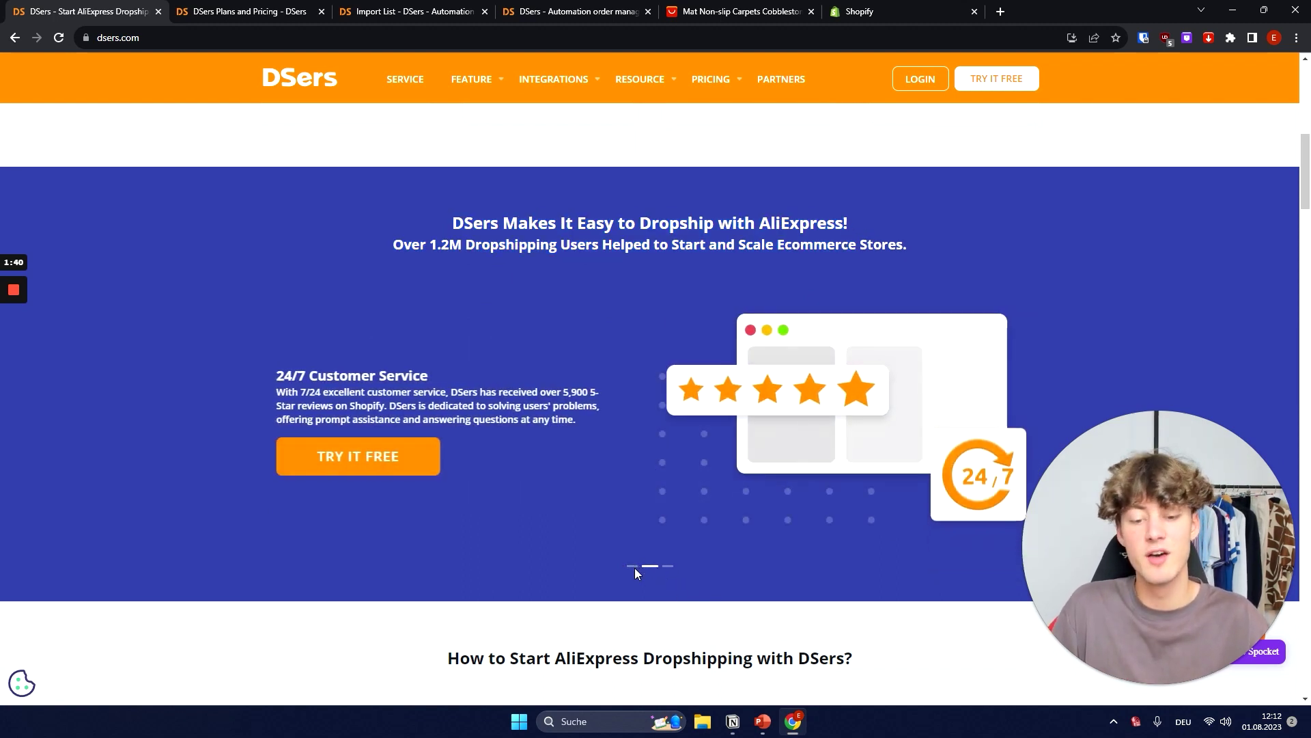
# - Go through the feature slides on Fast Order Placement, 24/7 Customer Service and Multiple Store Management
pyautogui.click(635, 565)
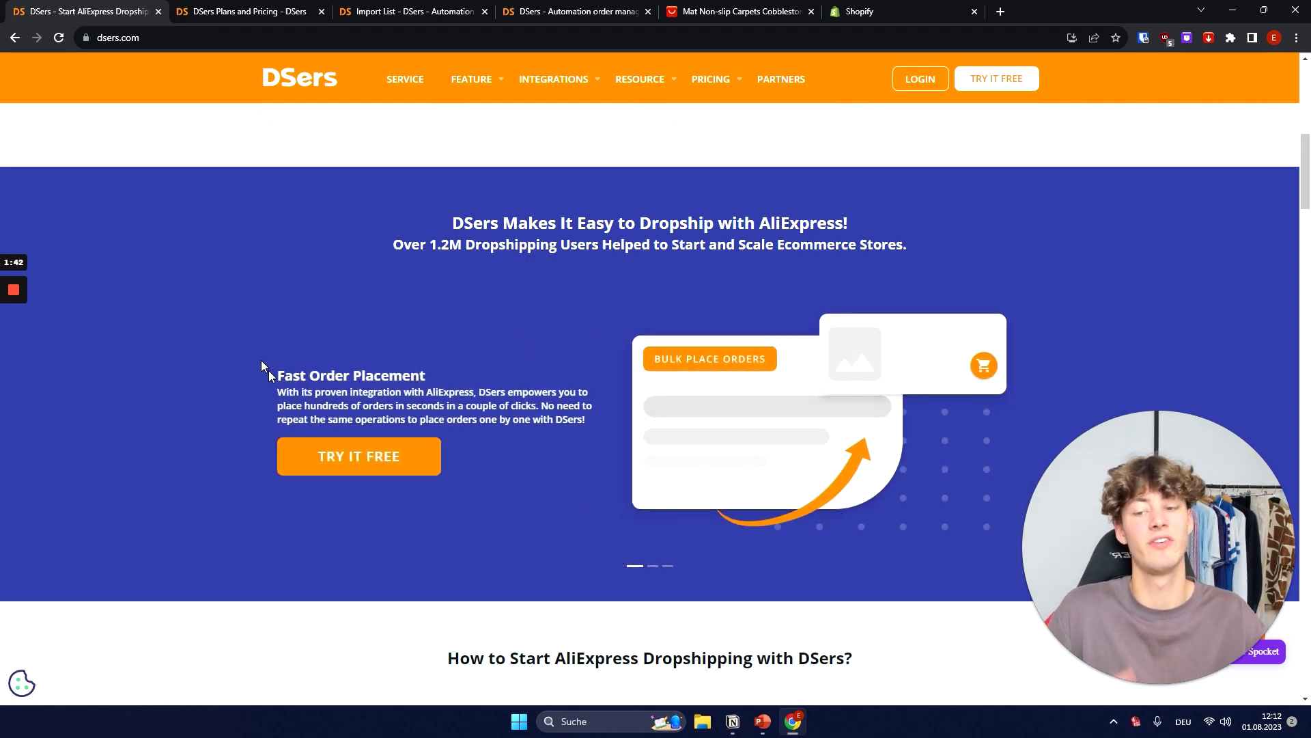
pyautogui.moveTo(271, 375); pyautogui.dragTo(420, 377)
pyautogui.click(420, 377)
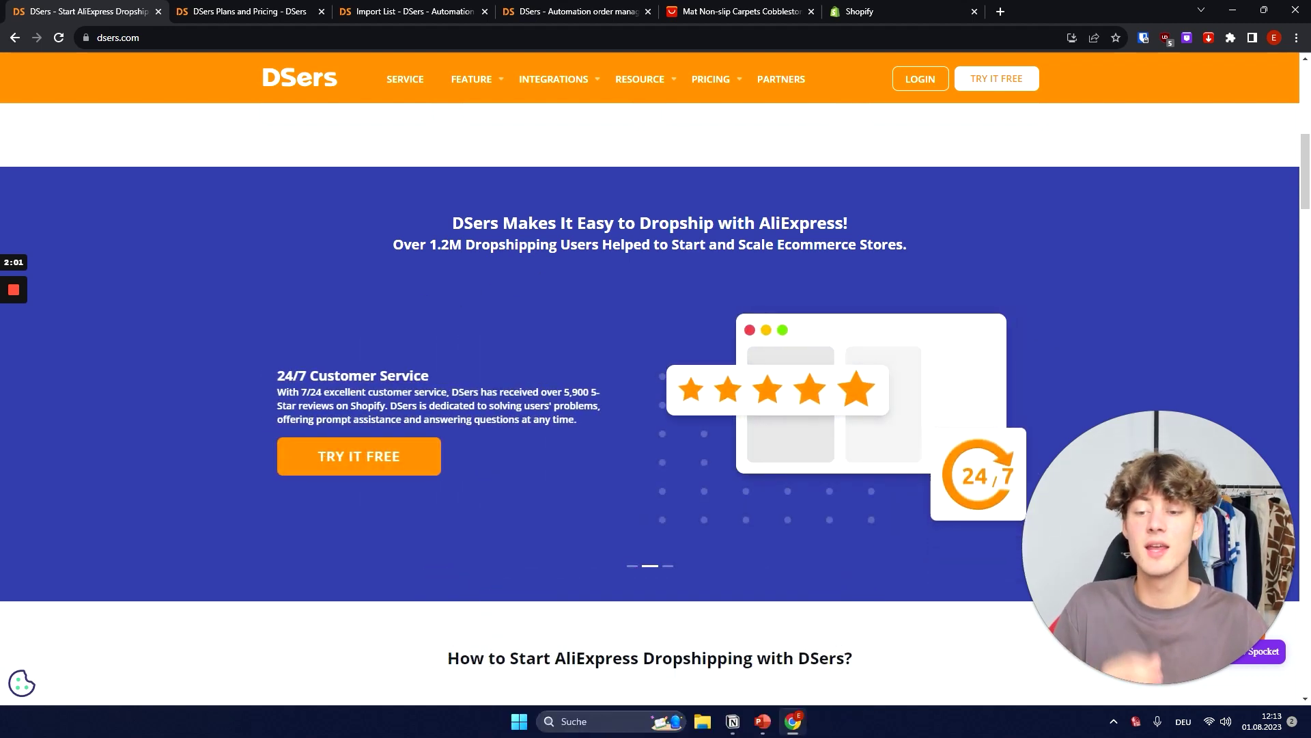
pyautogui.moveTo(276, 376); pyautogui.dragTo(432, 378)
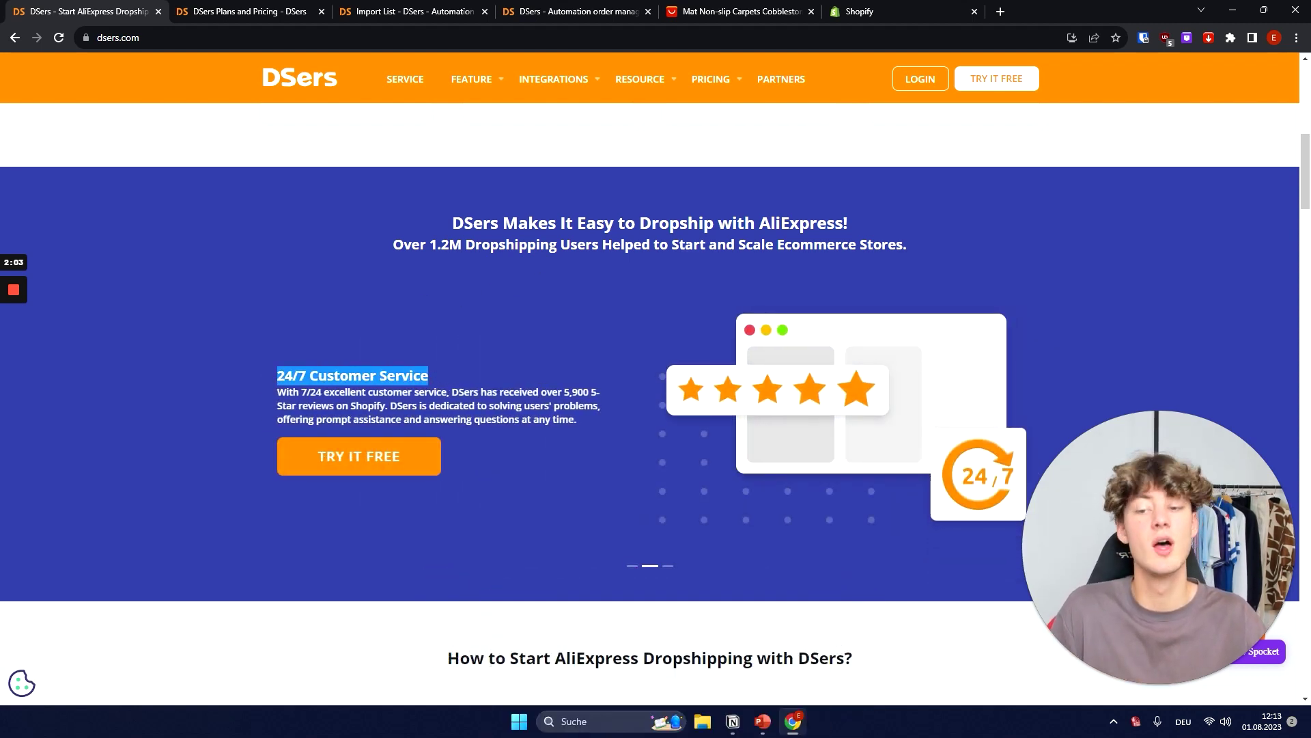
pyautogui.click(275, 383)
pyautogui.moveTo(260, 373); pyautogui.dragTo(448, 376)
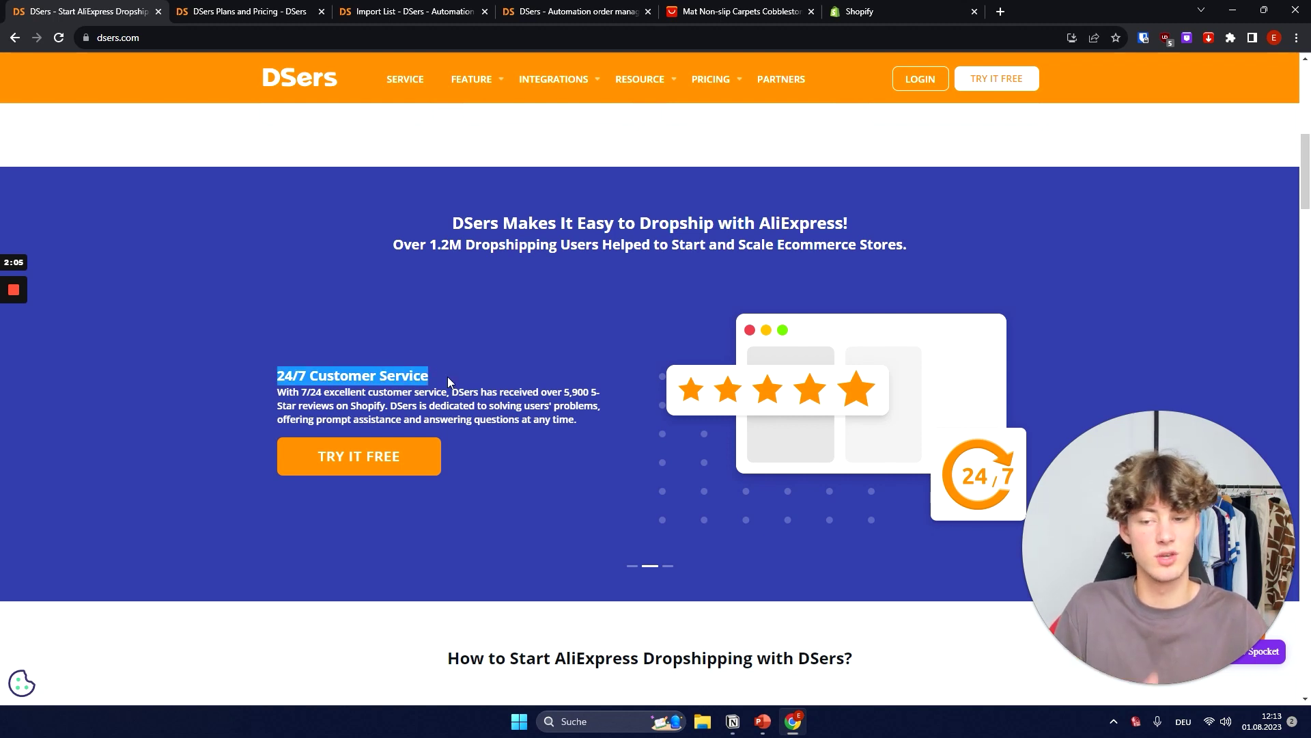
pyautogui.click(664, 571)
pyautogui.moveTo(275, 374); pyautogui.dragTo(473, 393)
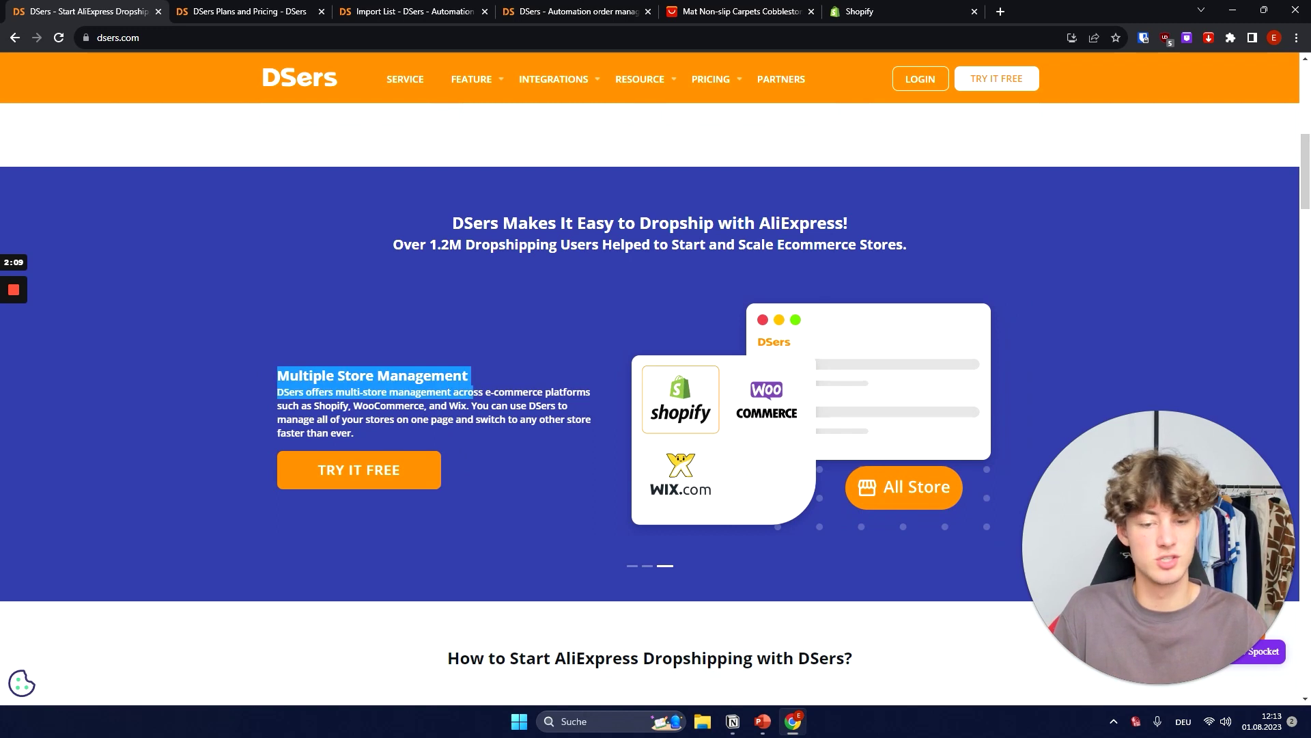
pyautogui.click(473, 394)
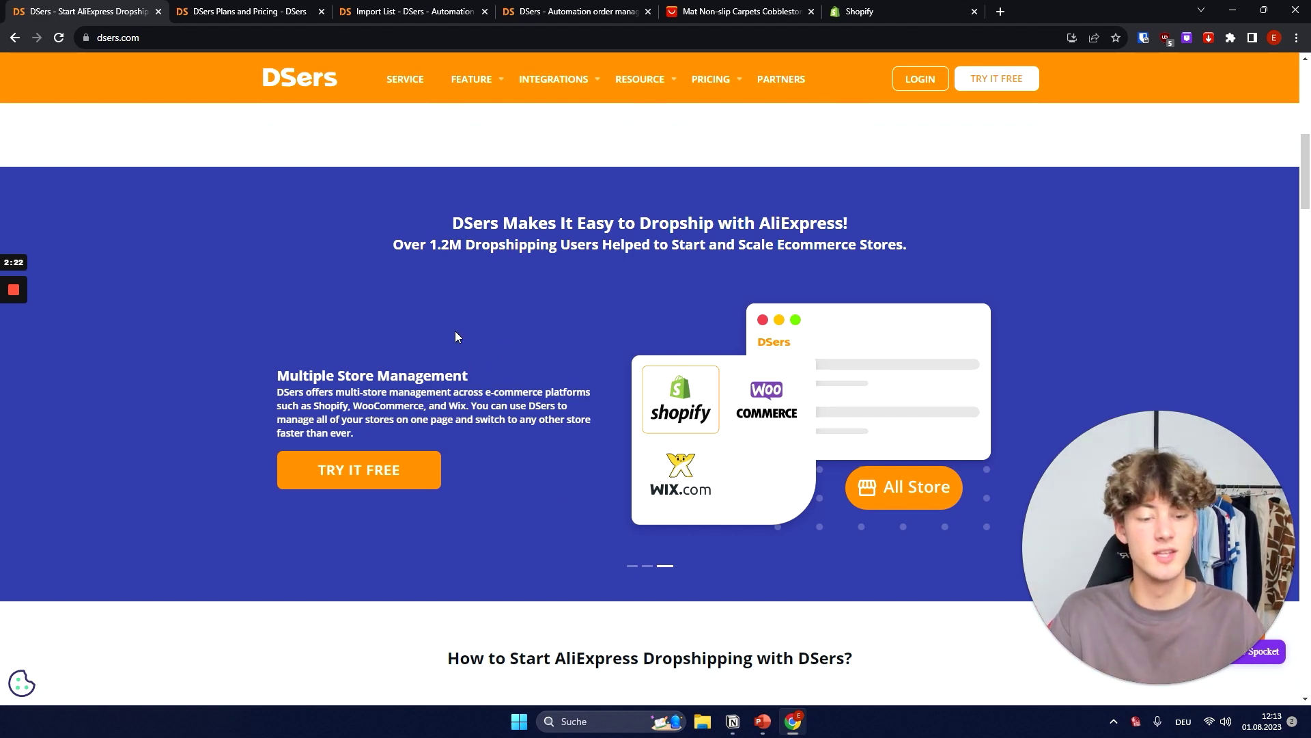
# - Examine the section on how to start AliExpress dropshipping, from finding winning products to fulfilling and tracking customer orders
pyautogui.scroll(-7, 453, 327)
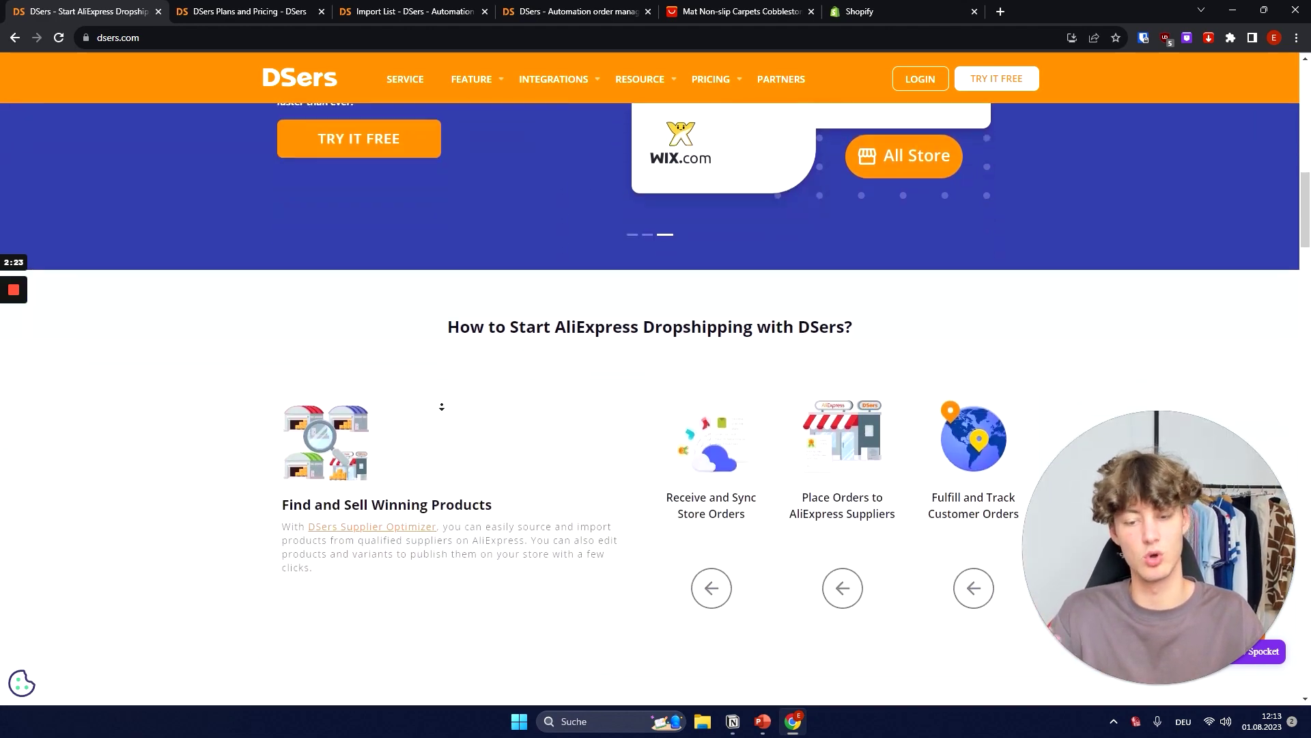
pyautogui.moveTo(444, 181); pyautogui.dragTo(869, 194)
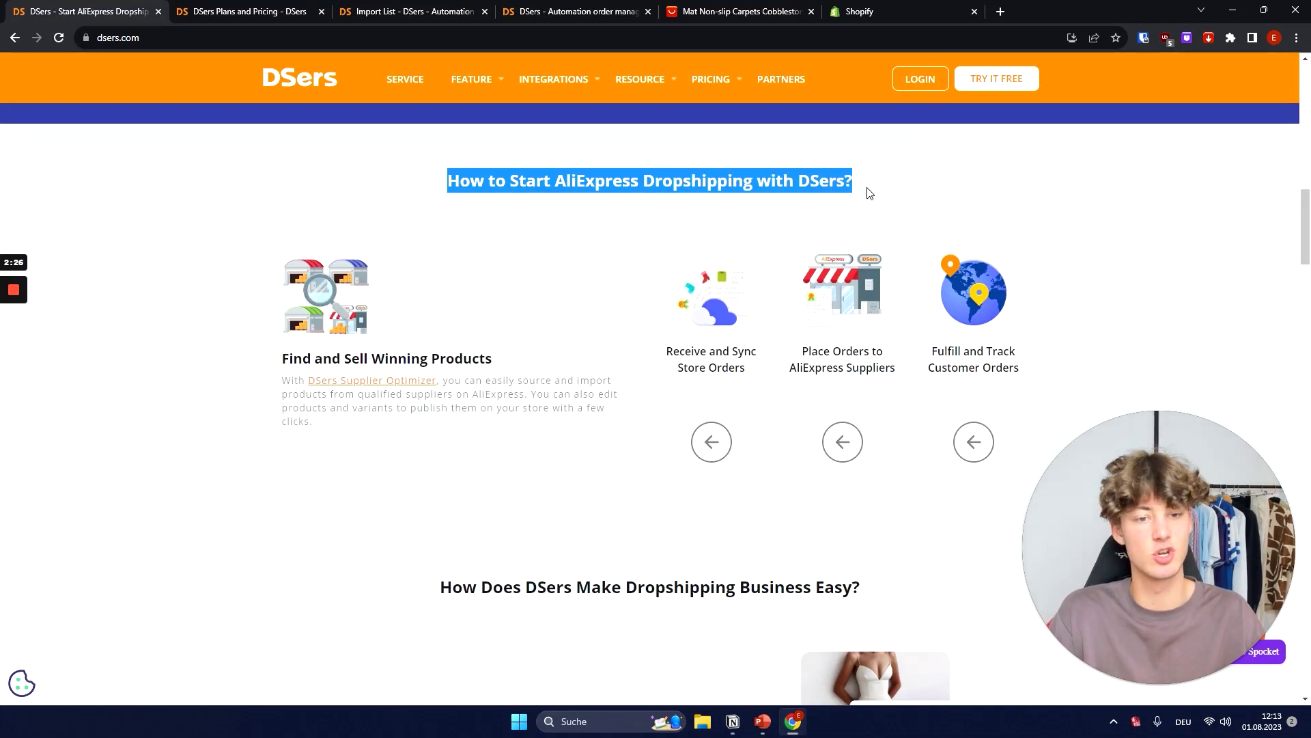
pyautogui.click(812, 198)
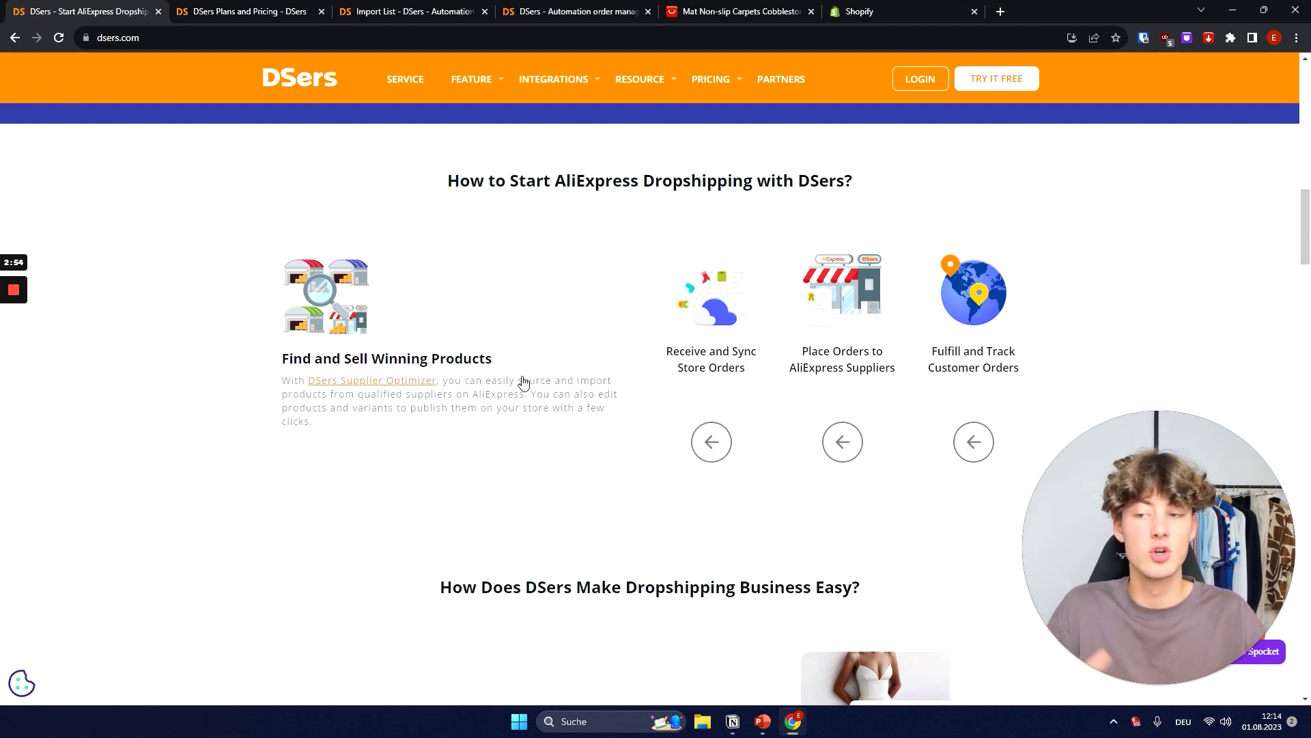
pyautogui.click(1110, 555)
pyautogui.moveTo(1111, 551); pyautogui.dragTo(1216, 652)
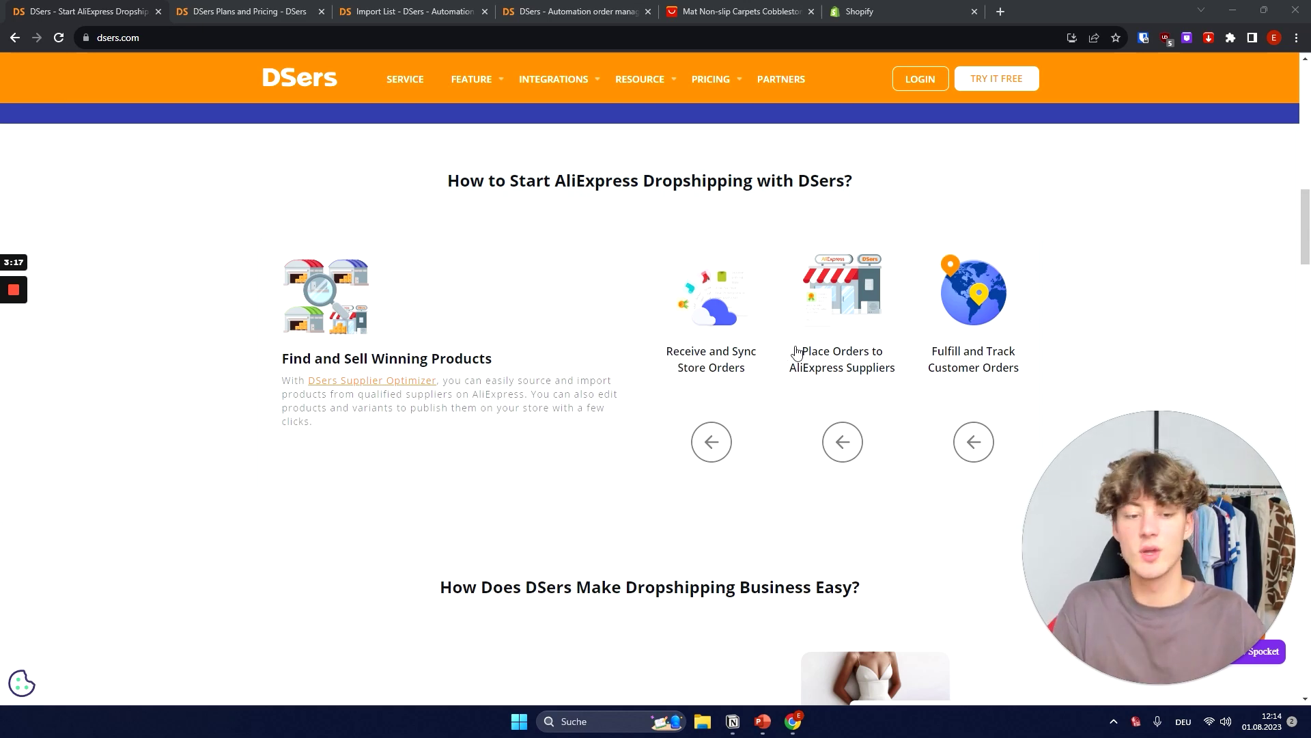
pyautogui.scroll(3, 872, 346)
pyautogui.scroll(-2, 887, 369)
pyautogui.scroll(-1, 854, 478)
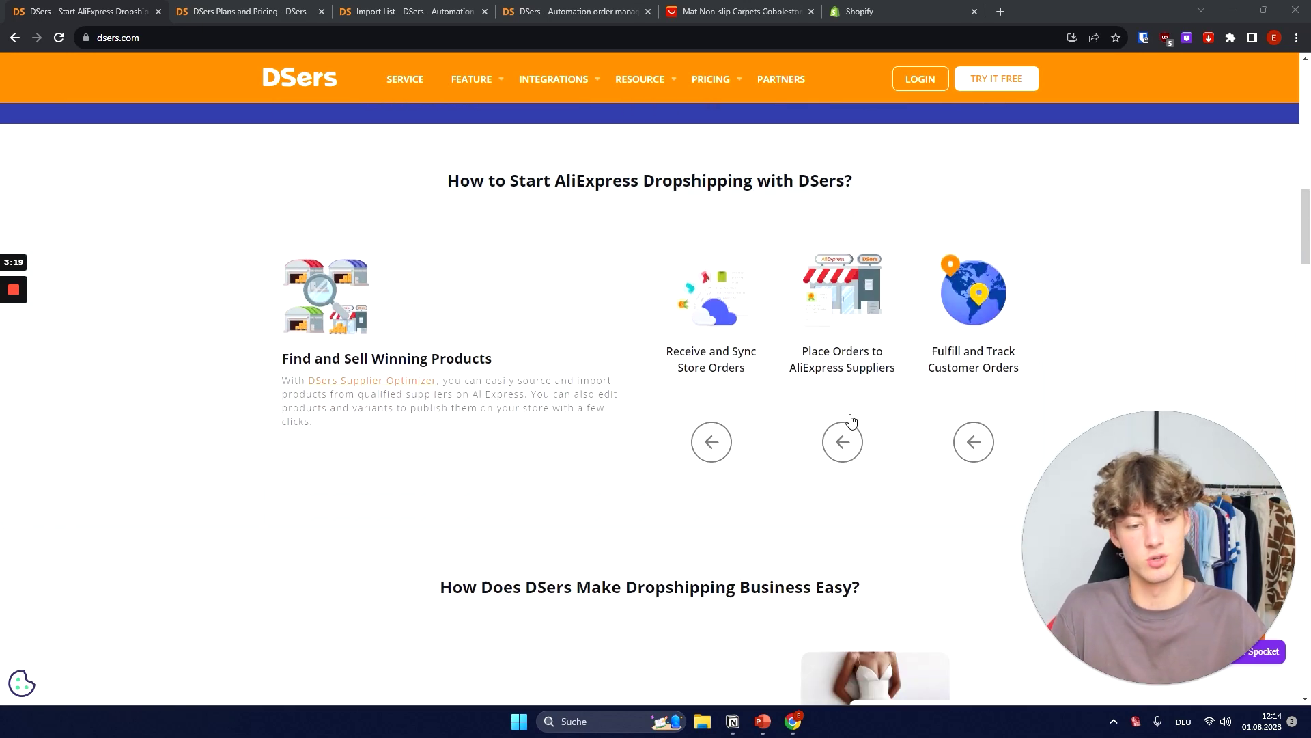
pyautogui.scroll(6, 845, 433)
pyautogui.tripleClick(290, 405)
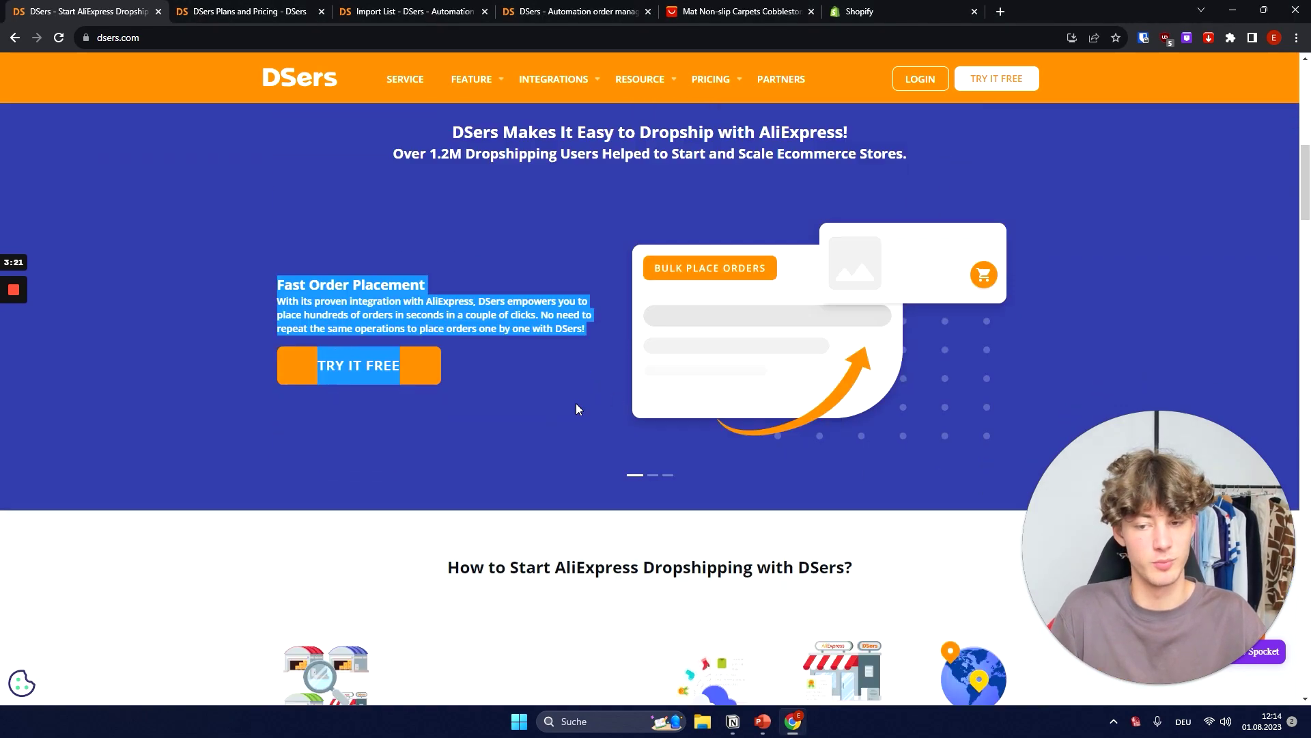
pyautogui.scroll(-7, 576, 407)
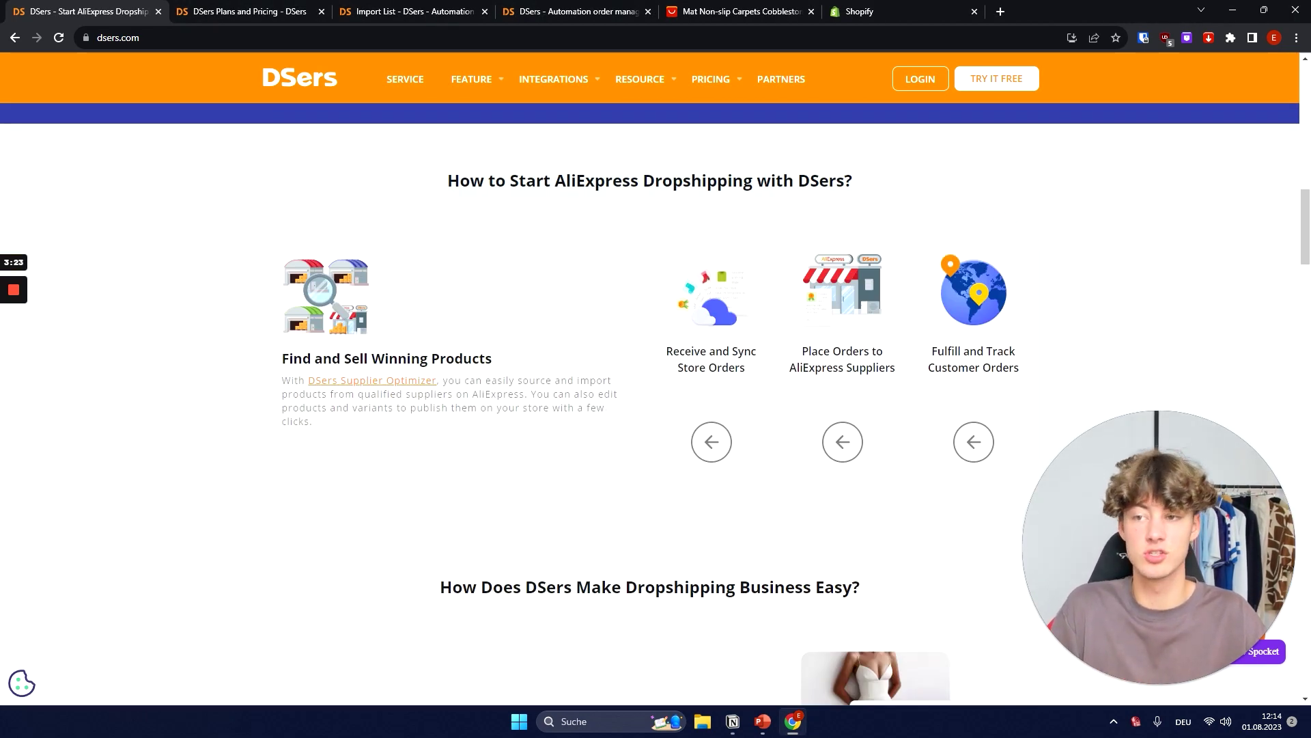
pyautogui.moveTo(926, 350); pyautogui.dragTo(1043, 384)
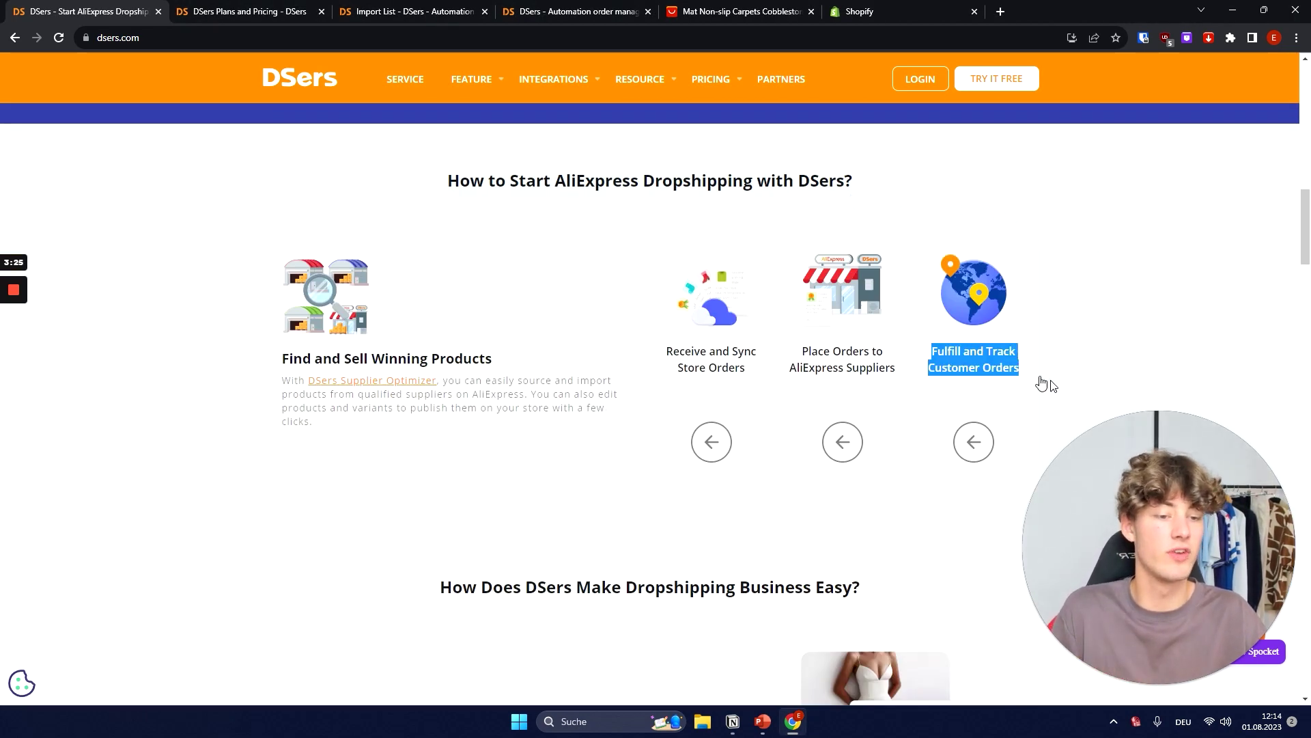
pyautogui.click(1133, 346)
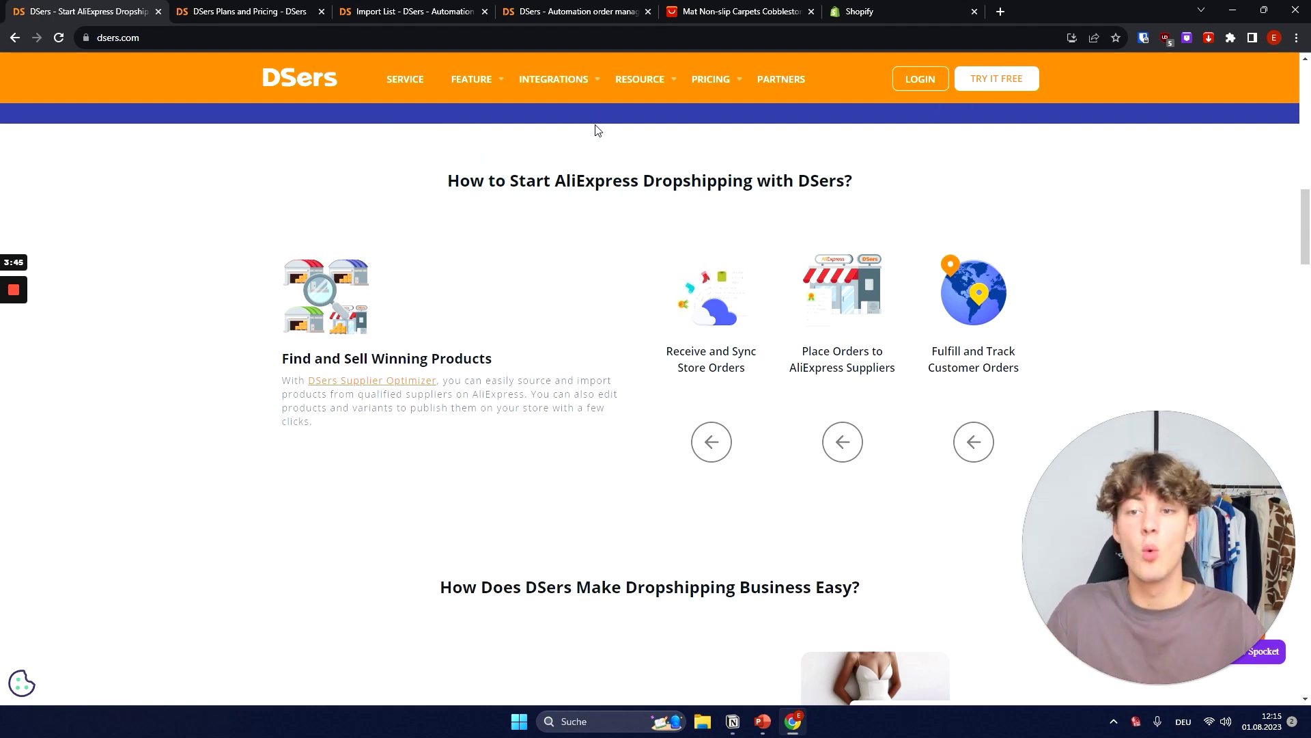
# - Read how DSers makes dropshipping easy, covering supplier management and placing AliExpress orders in bulk
pyautogui.scroll(-8, 629, 246)
pyautogui.scroll(2, 501, 304)
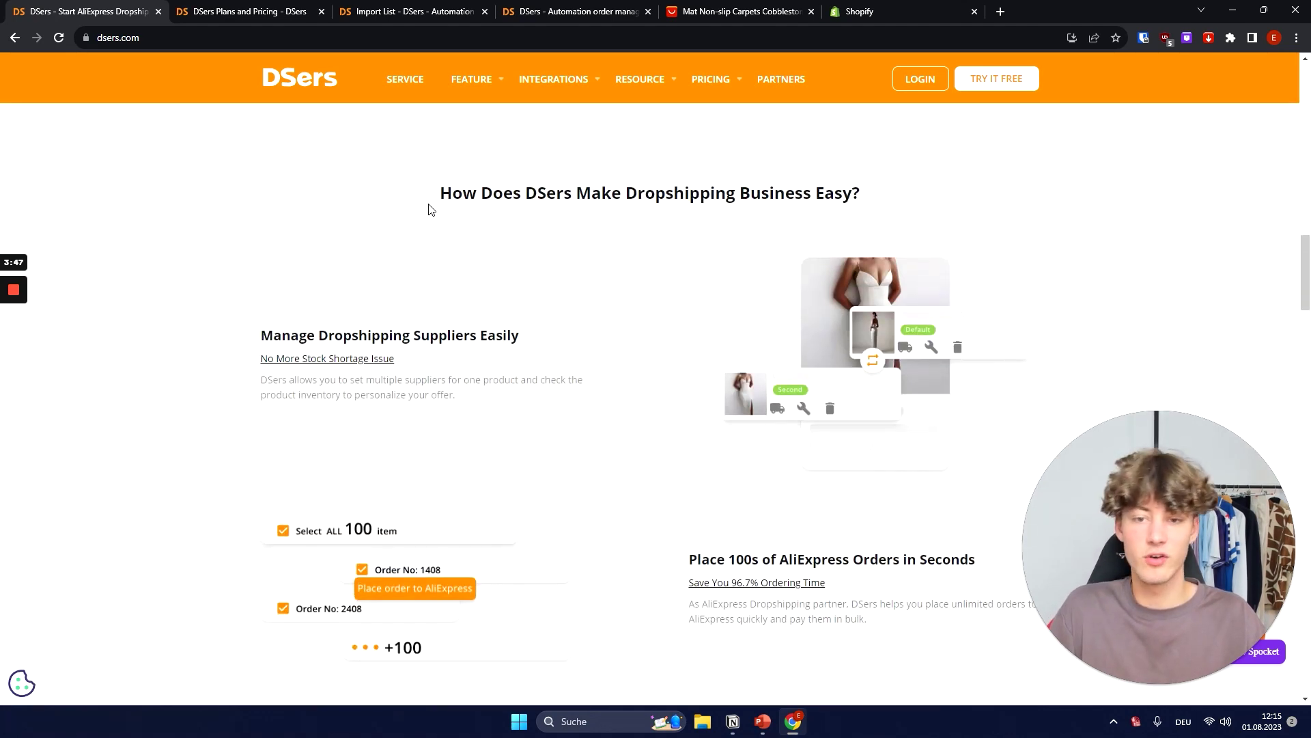
pyautogui.moveTo(431, 210); pyautogui.dragTo(860, 212)
pyautogui.click(1079, 464)
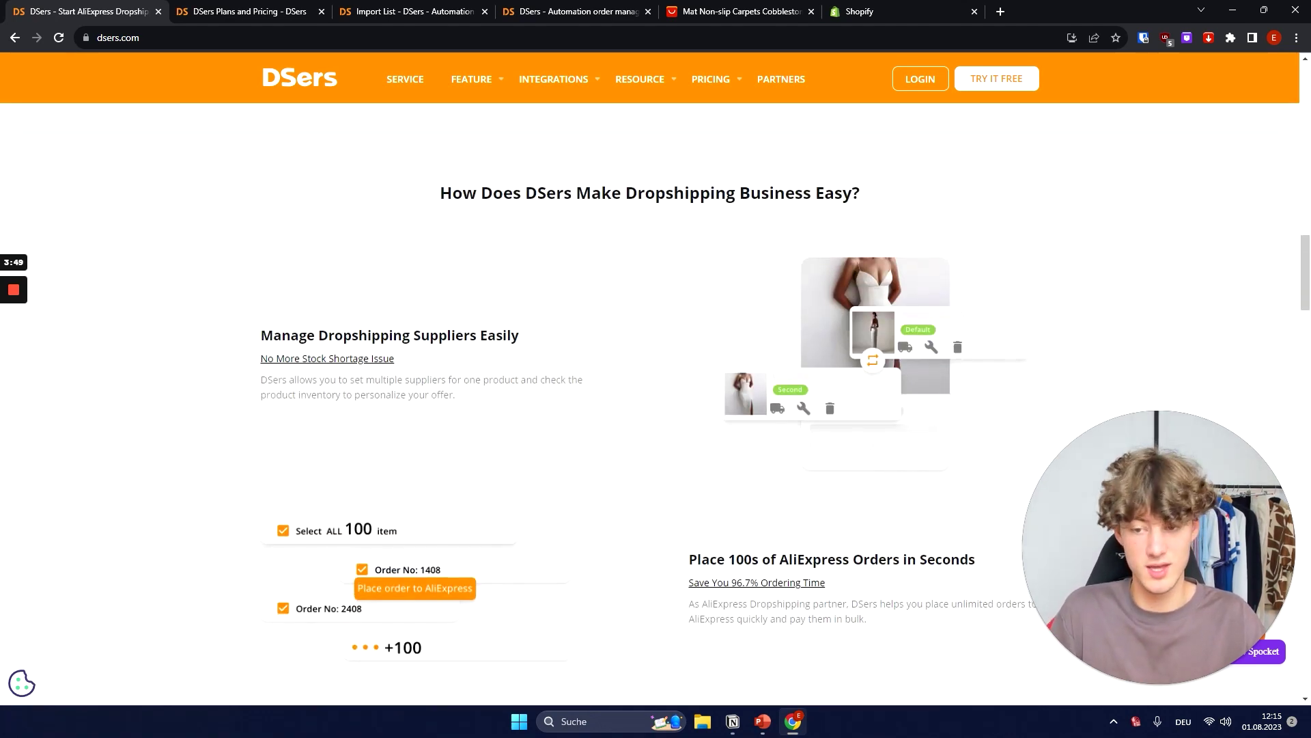
pyautogui.scroll(-1, 358, 257)
pyautogui.moveTo(229, 258); pyautogui.dragTo(558, 266)
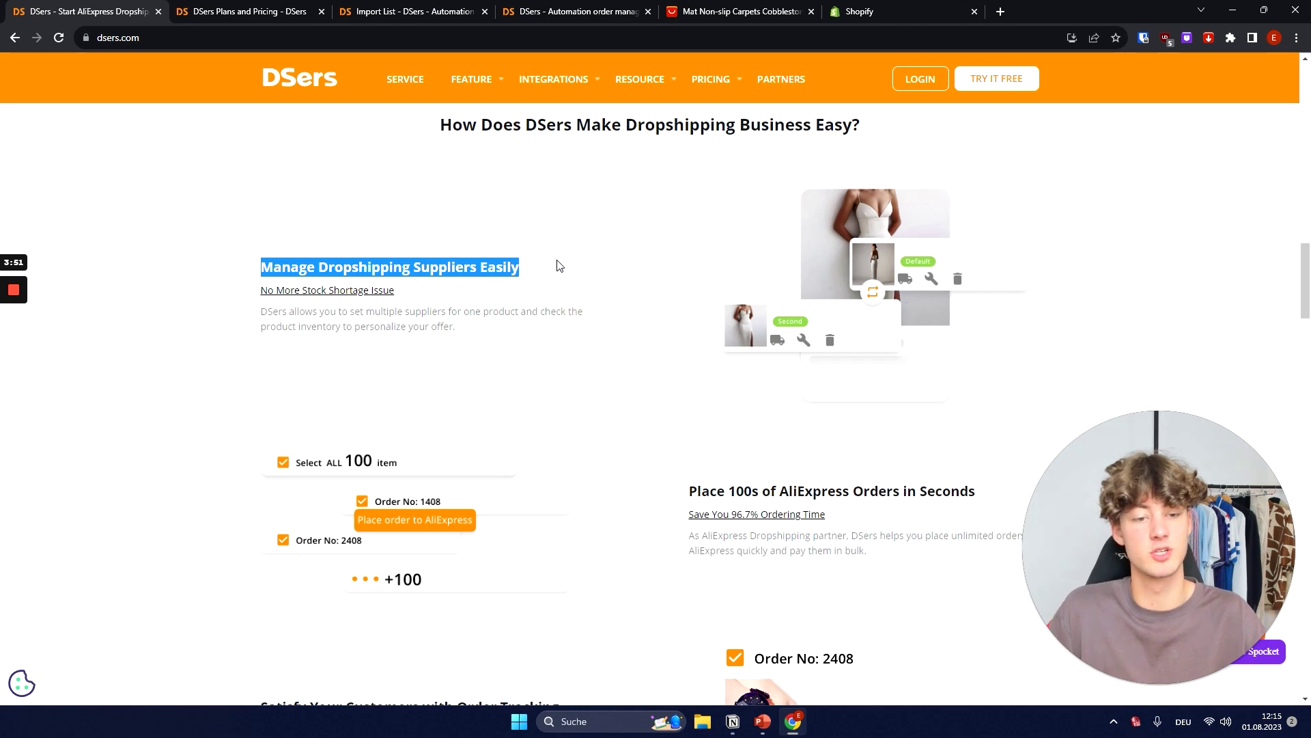
pyautogui.click(431, 244)
pyautogui.scroll(-3, 450, 250)
pyautogui.moveTo(681, 284); pyautogui.dragTo(988, 284)
pyautogui.click(1072, 465)
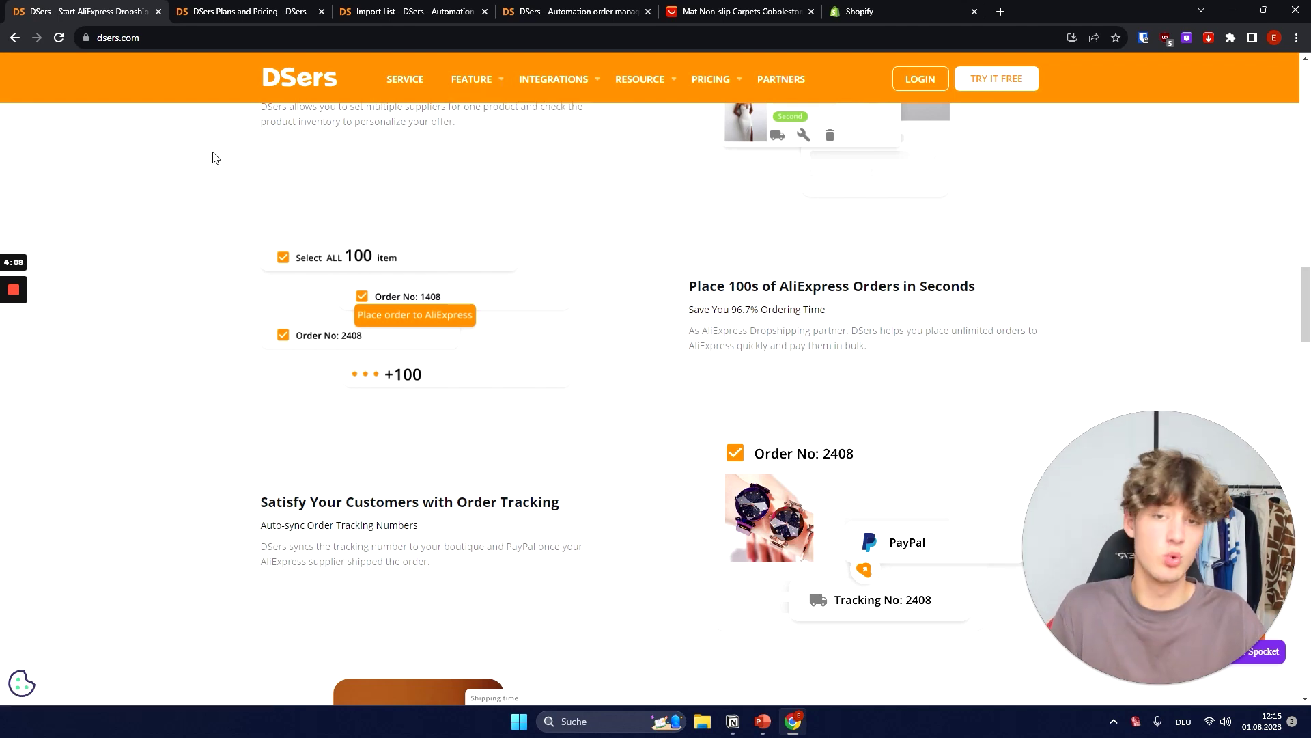
# - Read the homepage sections on order tracking and on optimizing shipping costs and delivery times
pyautogui.click(573, 12)
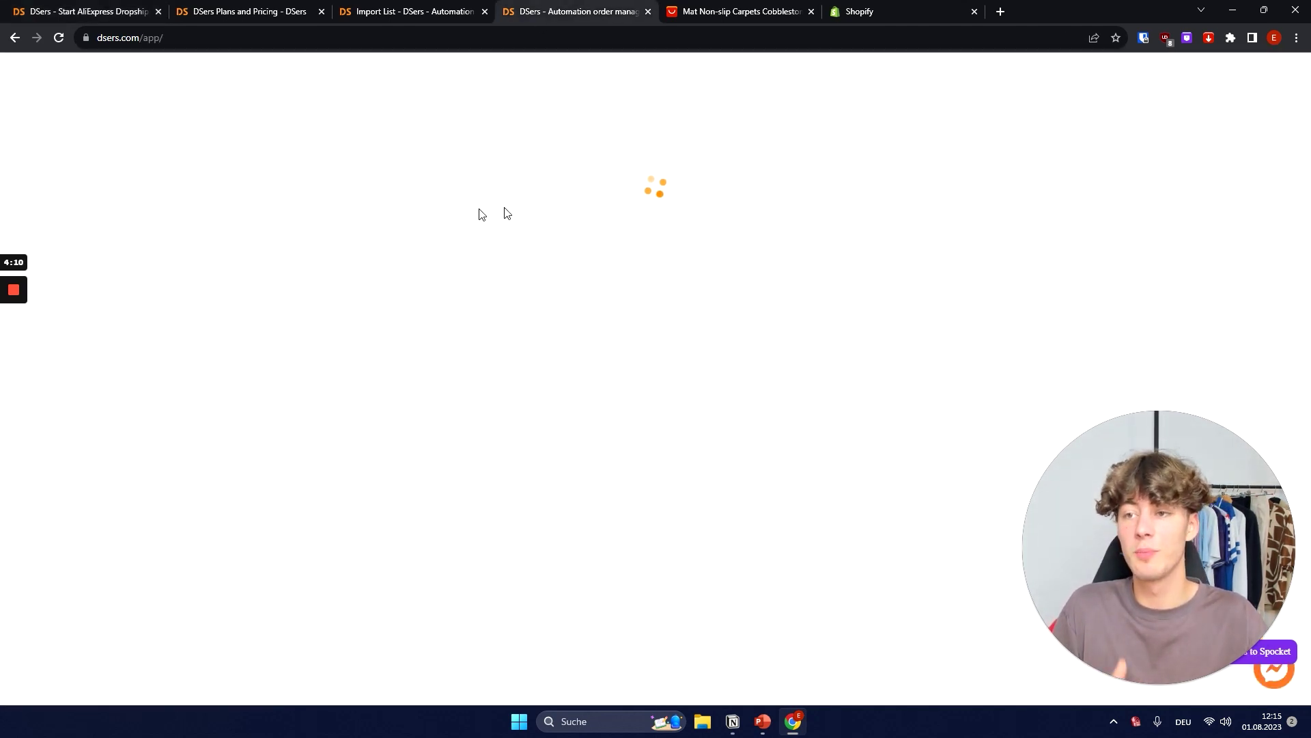
pyautogui.click(82, 12)
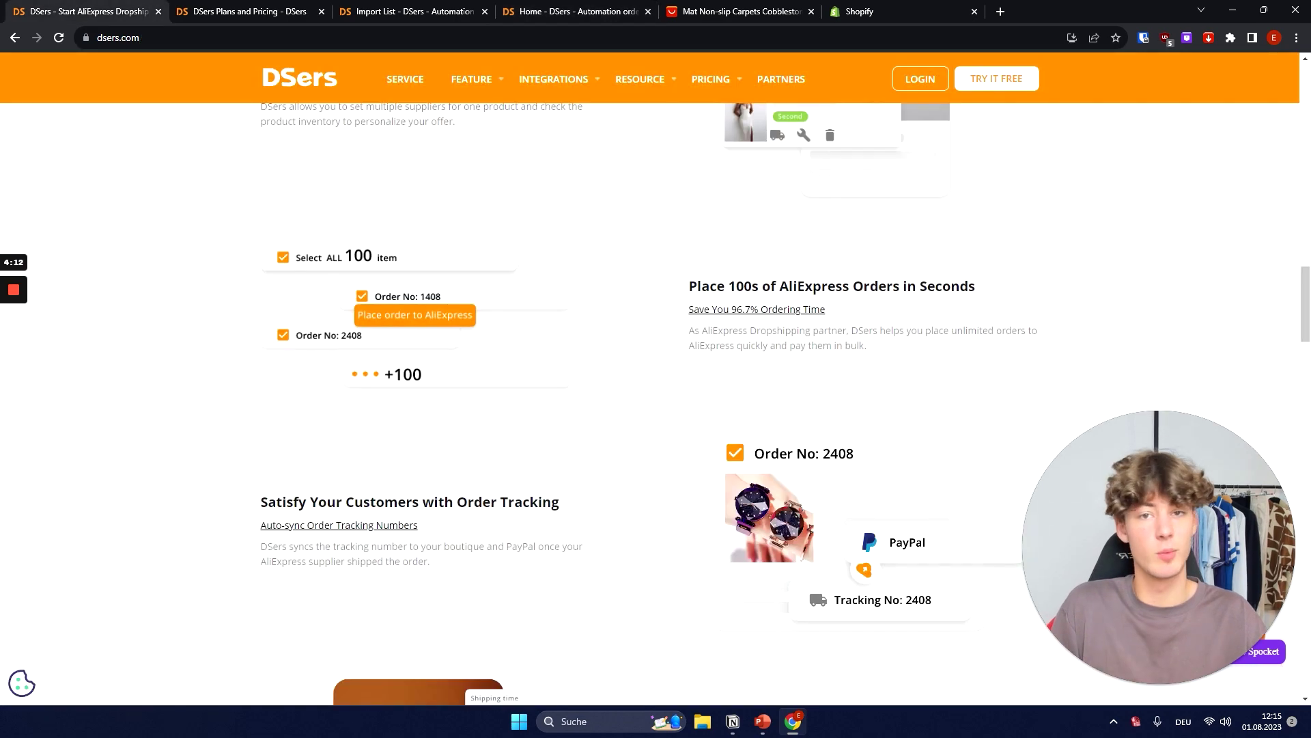
pyautogui.scroll(-3, 746, 202)
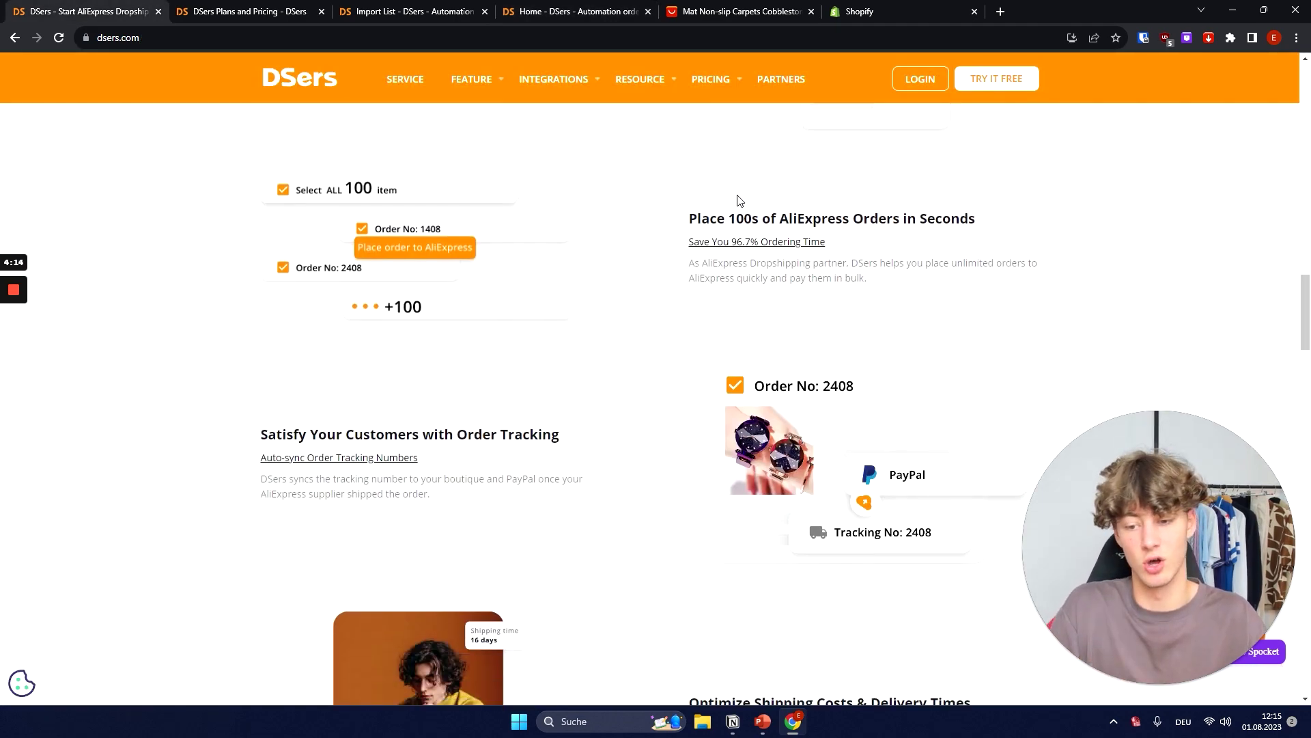
pyautogui.moveTo(252, 303); pyautogui.dragTo(571, 292)
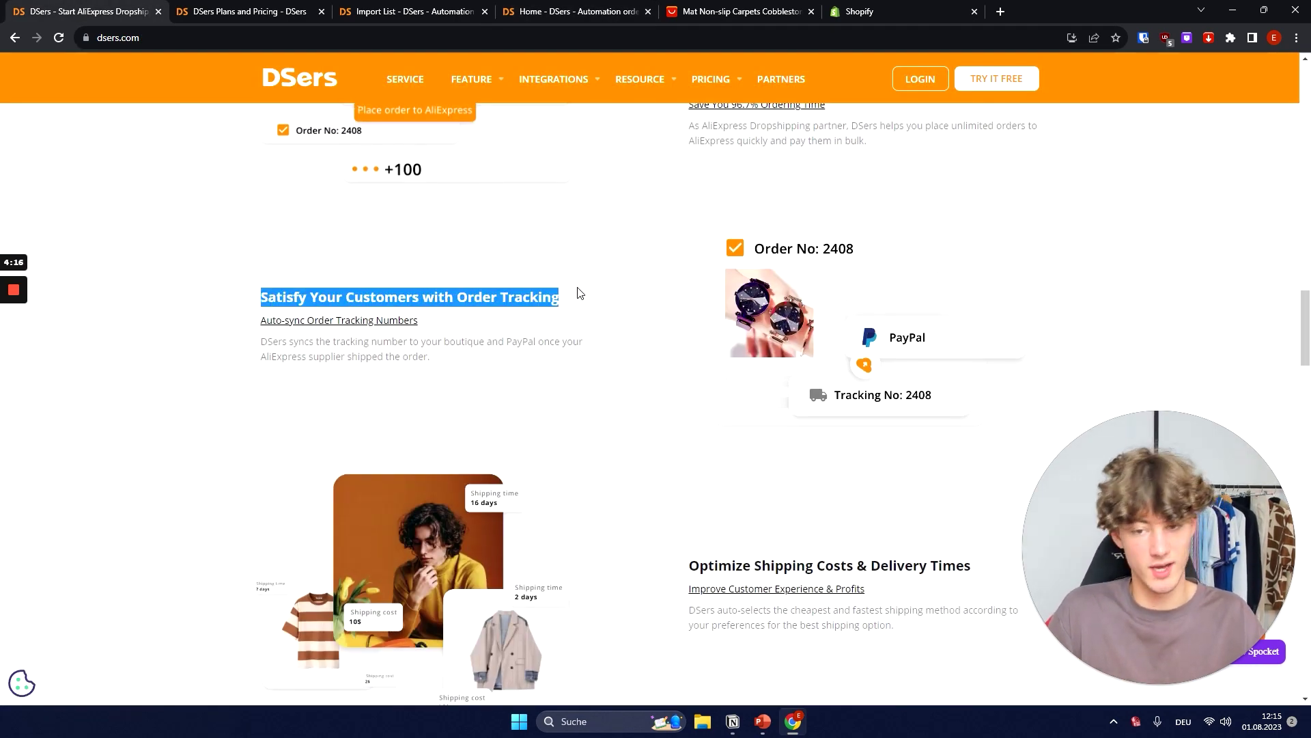
pyautogui.click(467, 292)
pyautogui.scroll(-5, 468, 292)
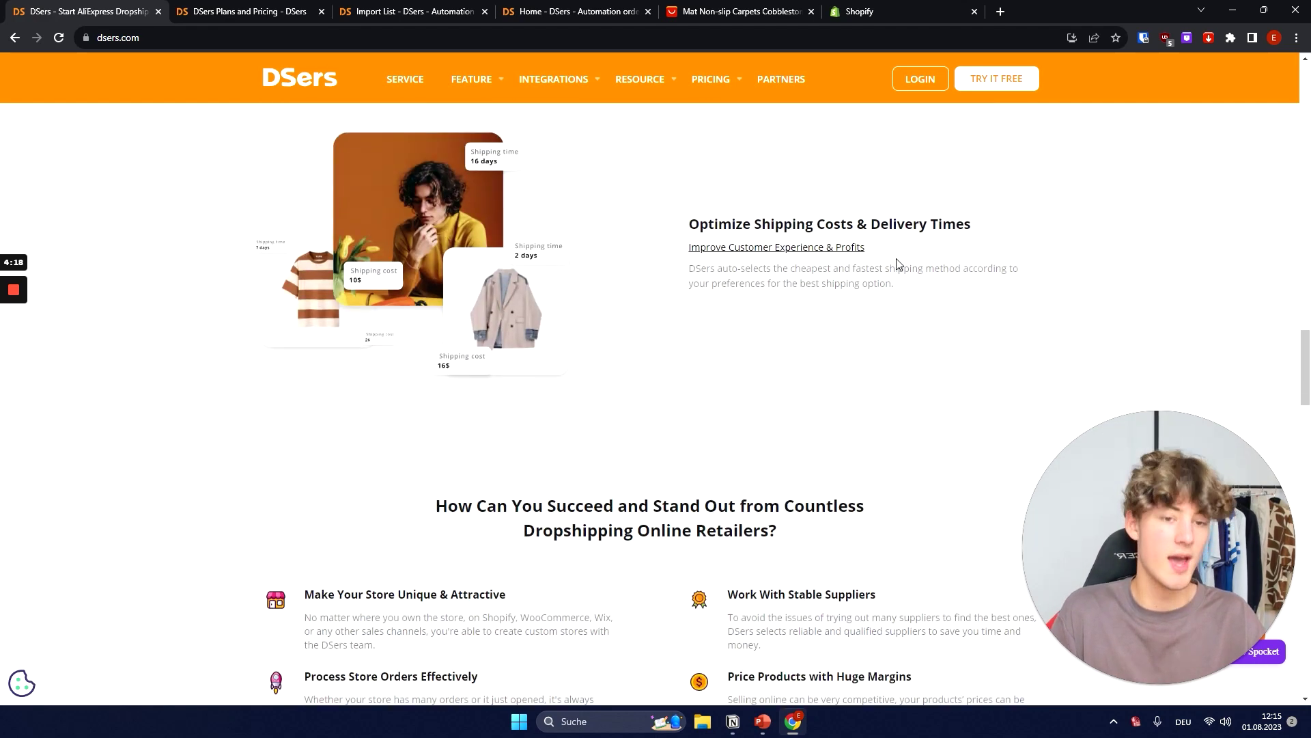
pyautogui.moveTo(972, 226); pyautogui.dragTo(681, 238)
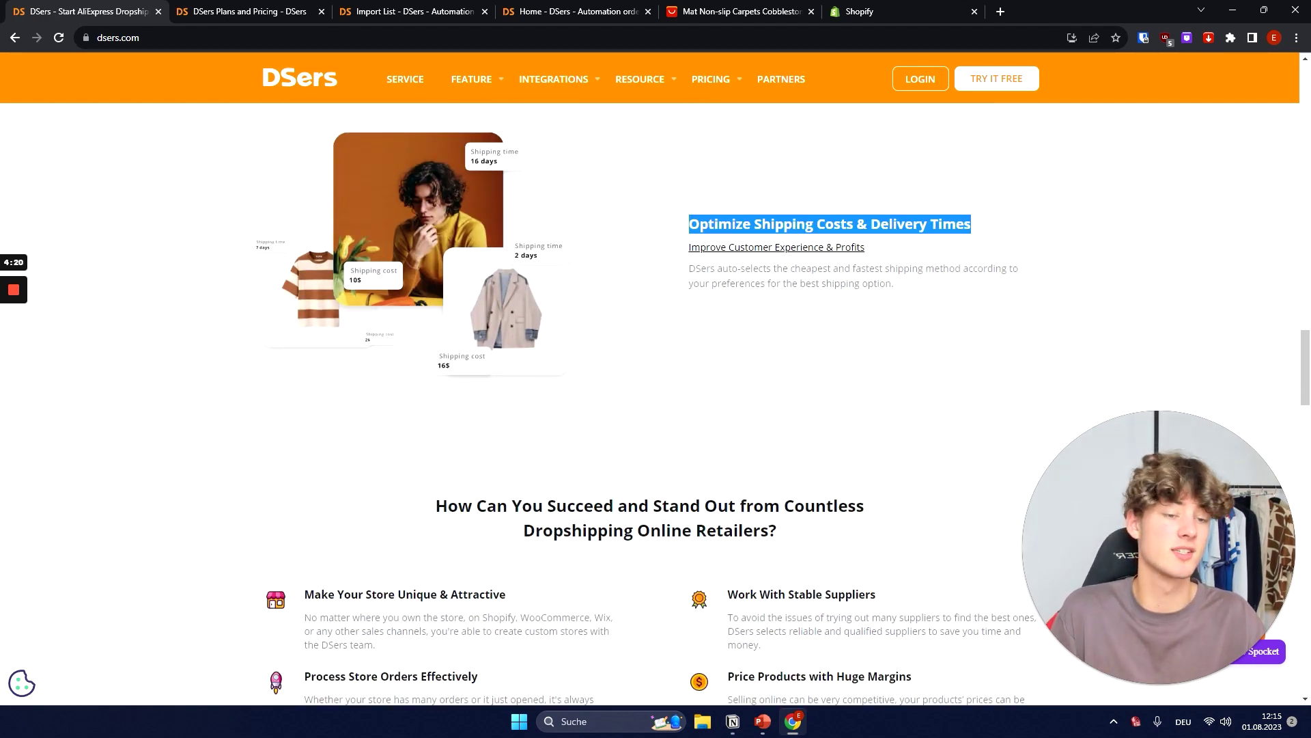
pyautogui.click(681, 237)
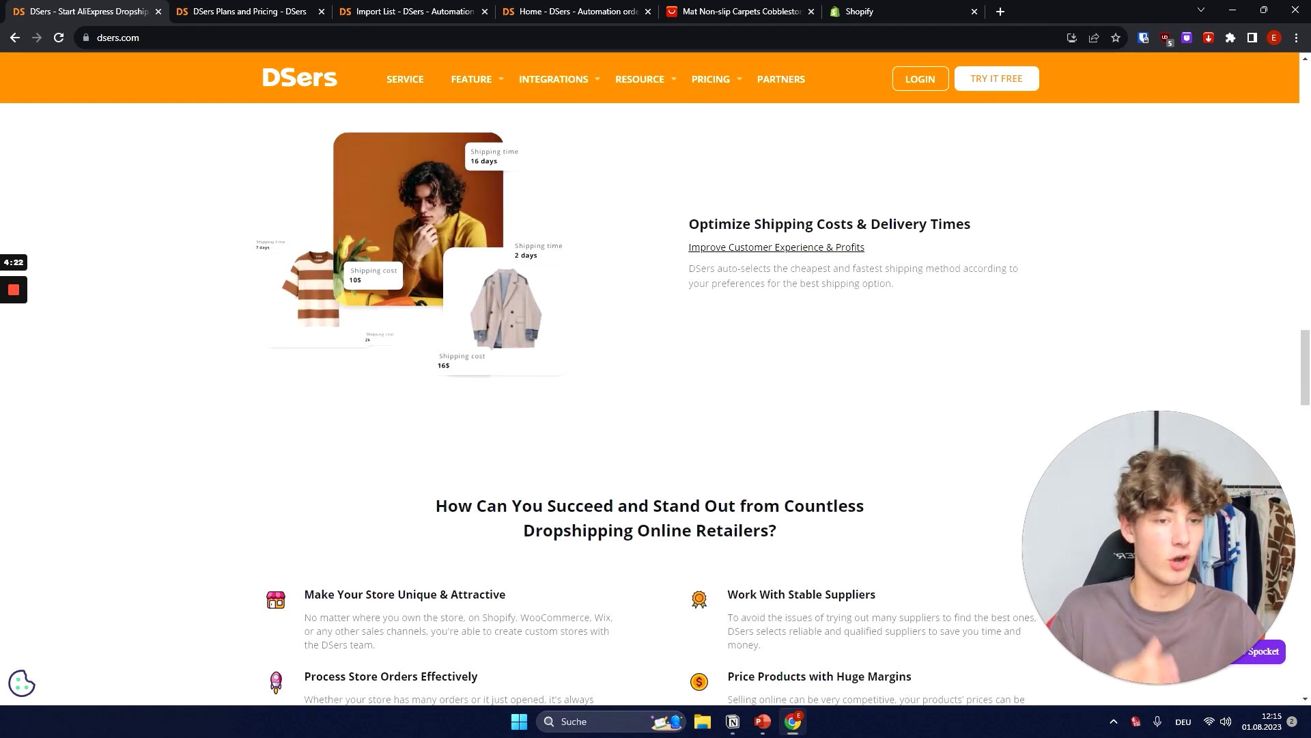
pyautogui.moveTo(872, 225); pyautogui.dragTo(981, 223)
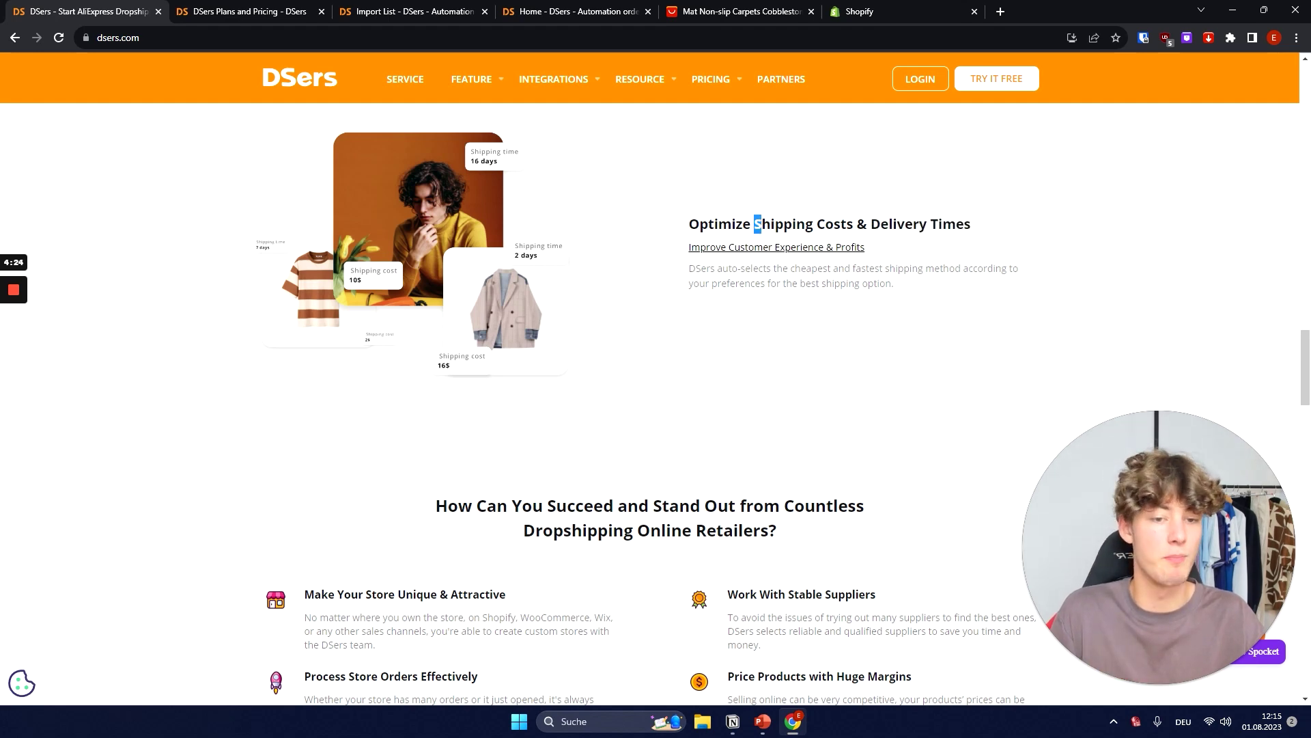
pyautogui.moveTo(762, 225); pyautogui.dragTo(857, 225)
pyautogui.click(913, 369)
# - Look over the tips for standing out from other retailers and the "How We've Helped Sellers Just Like You" section
pyautogui.scroll(-5, 617, 342)
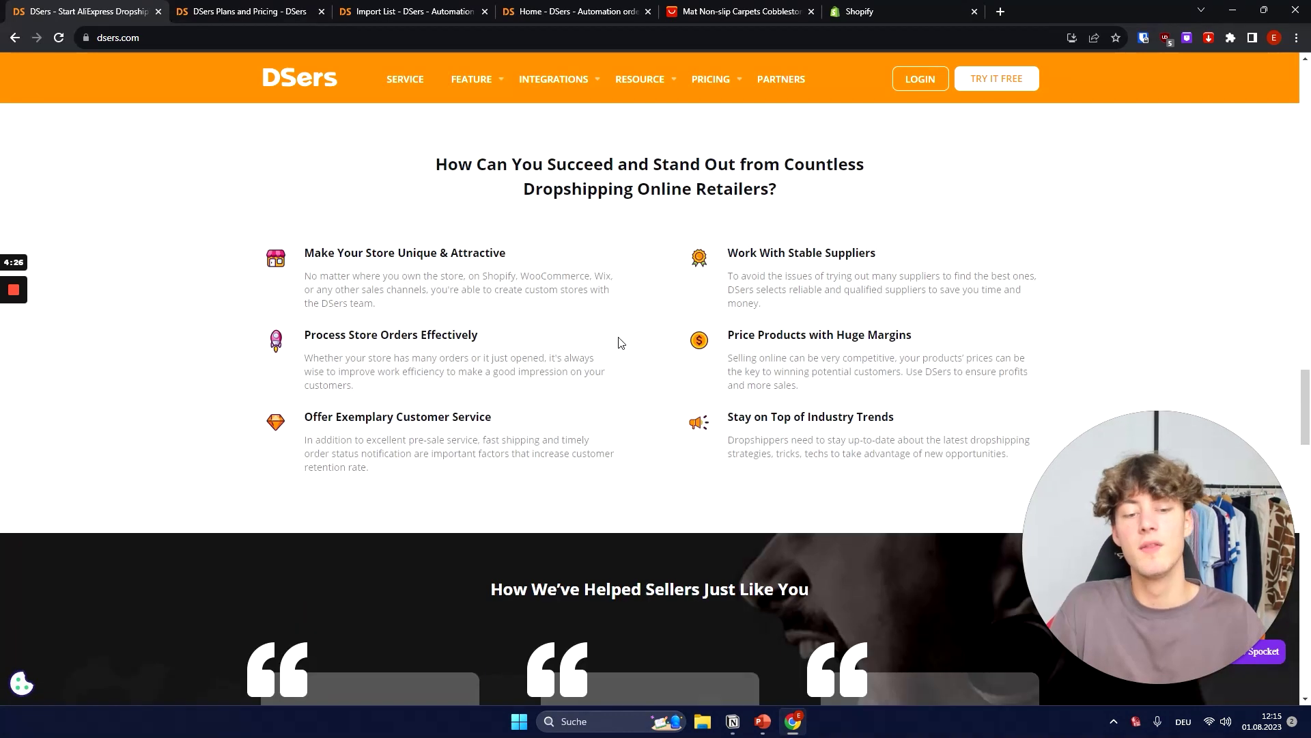
pyautogui.scroll(1, 636, 321)
pyautogui.scroll(-6, 654, 291)
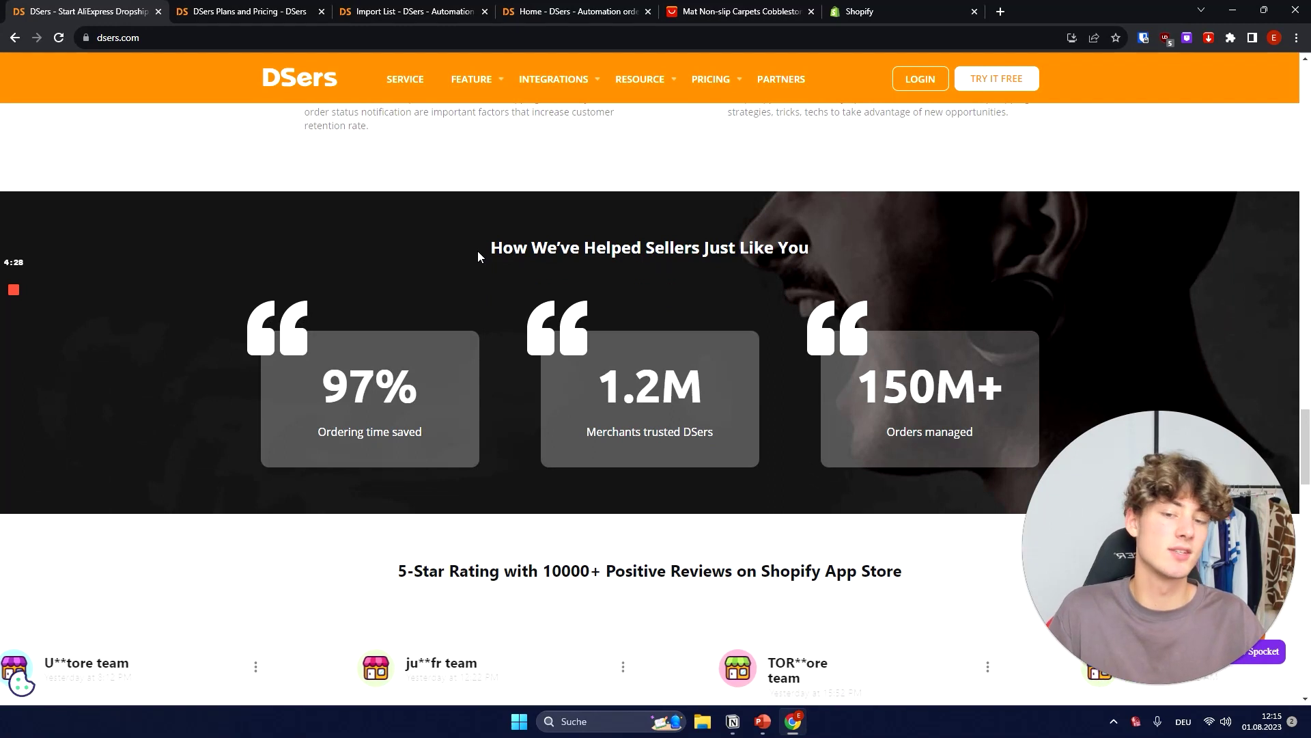
pyautogui.moveTo(477, 251); pyautogui.dragTo(832, 252)
pyautogui.click(831, 251)
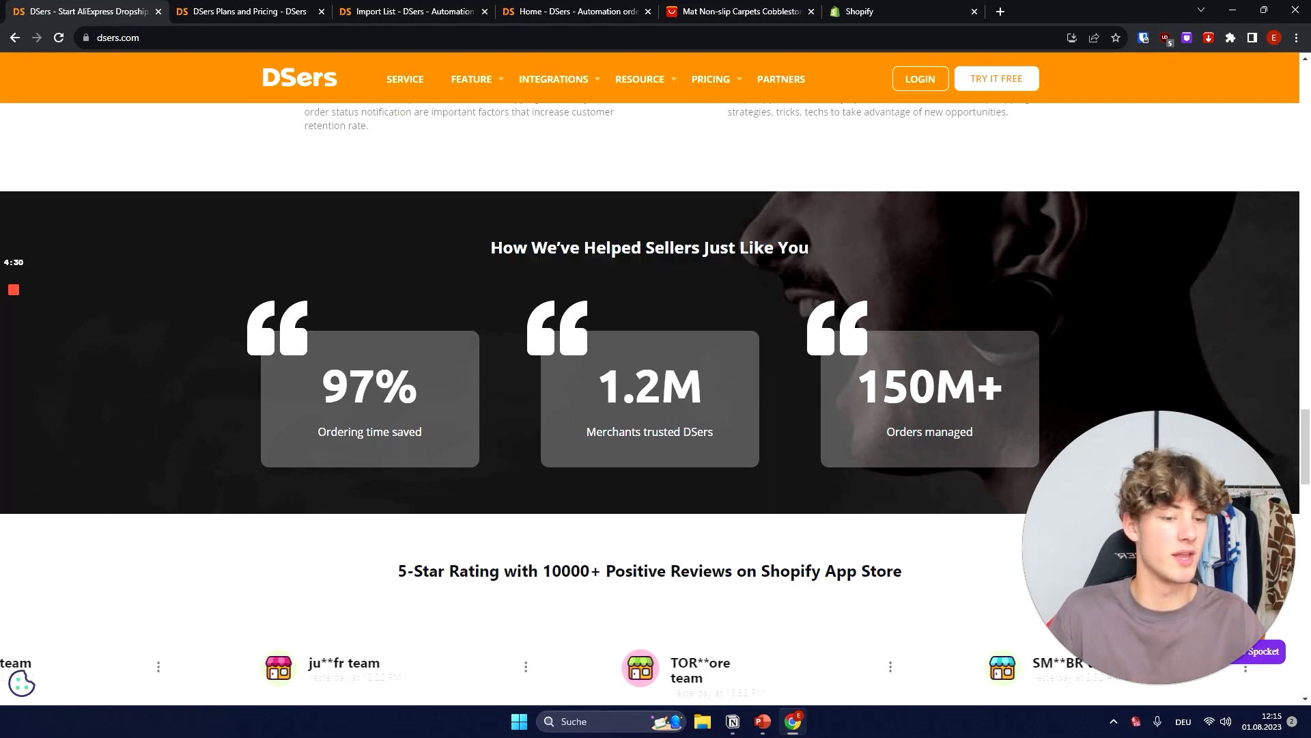
# - Read the seller statistics on orders managed, merchants who trusted DSers, and ordering time saved
pyautogui.moveTo(850, 383); pyautogui.dragTo(748, 429)
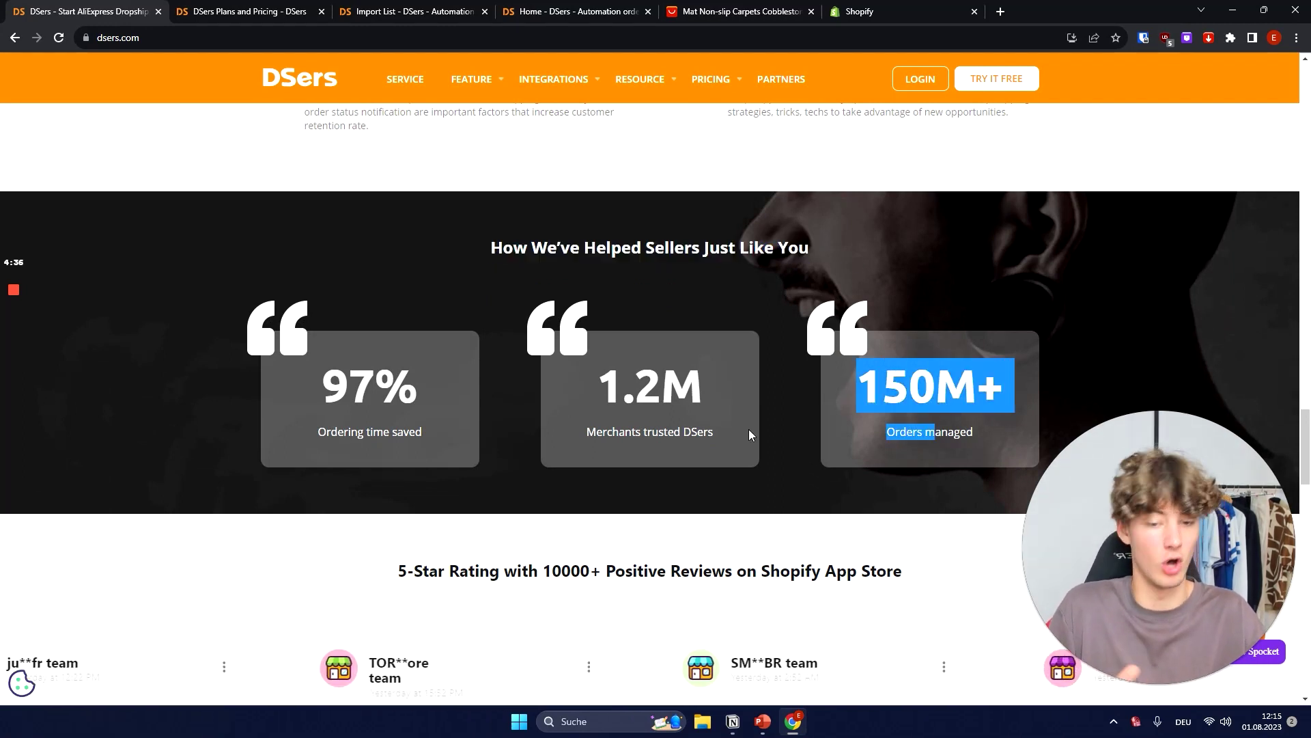
pyautogui.click(799, 435)
pyautogui.moveTo(584, 414); pyautogui.dragTo(707, 399)
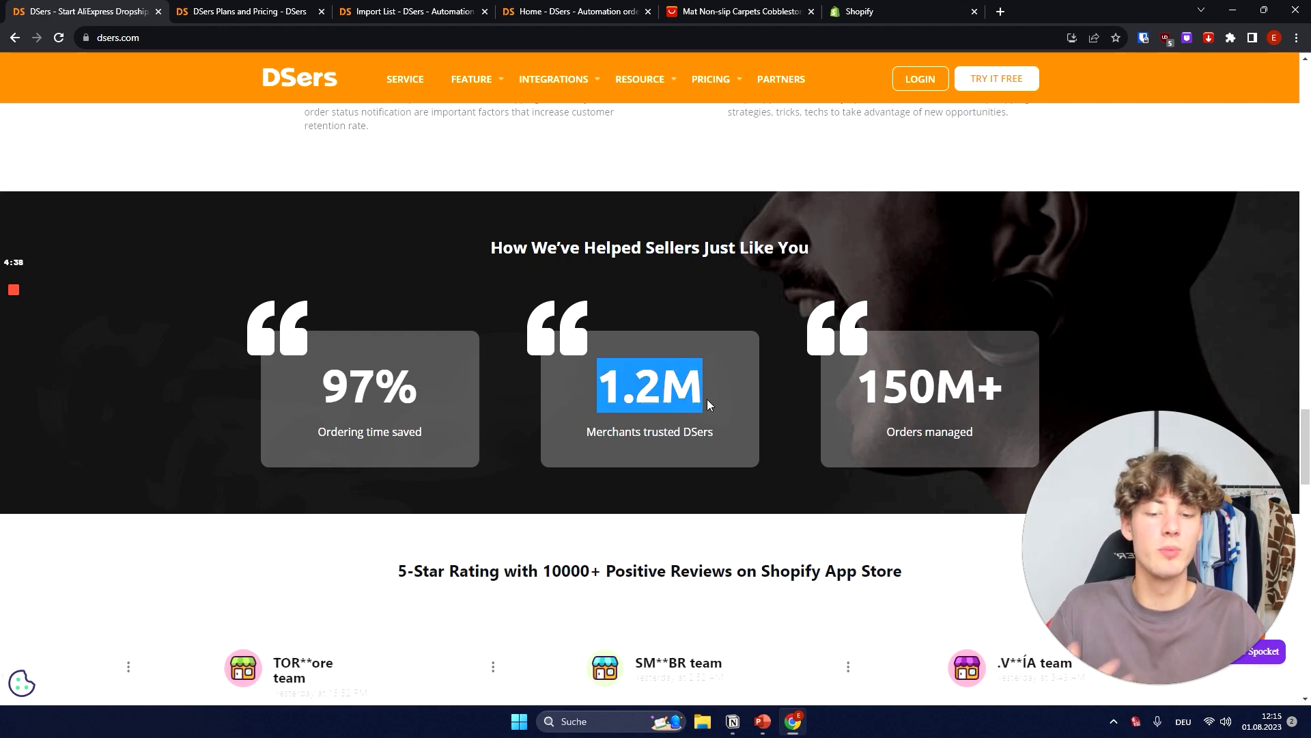
pyautogui.click(715, 428)
pyautogui.moveTo(600, 429); pyautogui.dragTo(579, 423)
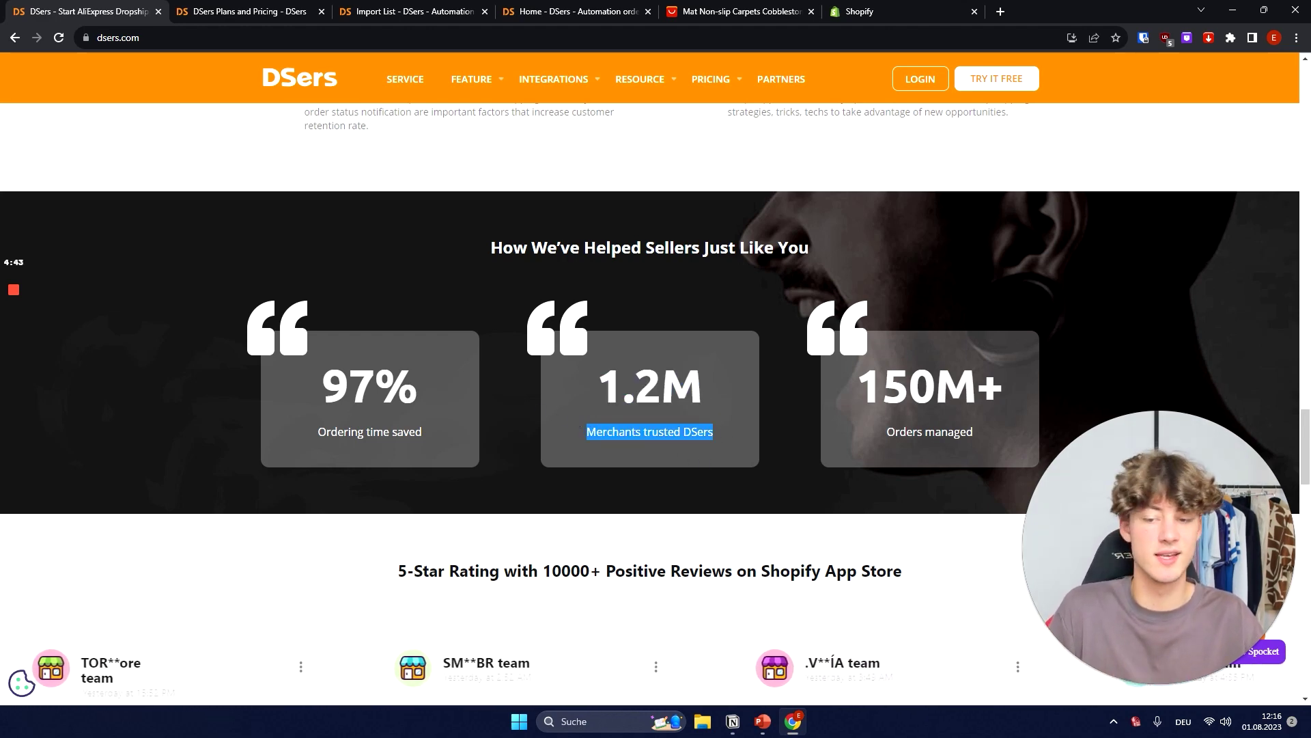
pyautogui.moveTo(317, 387); pyautogui.dragTo(458, 387)
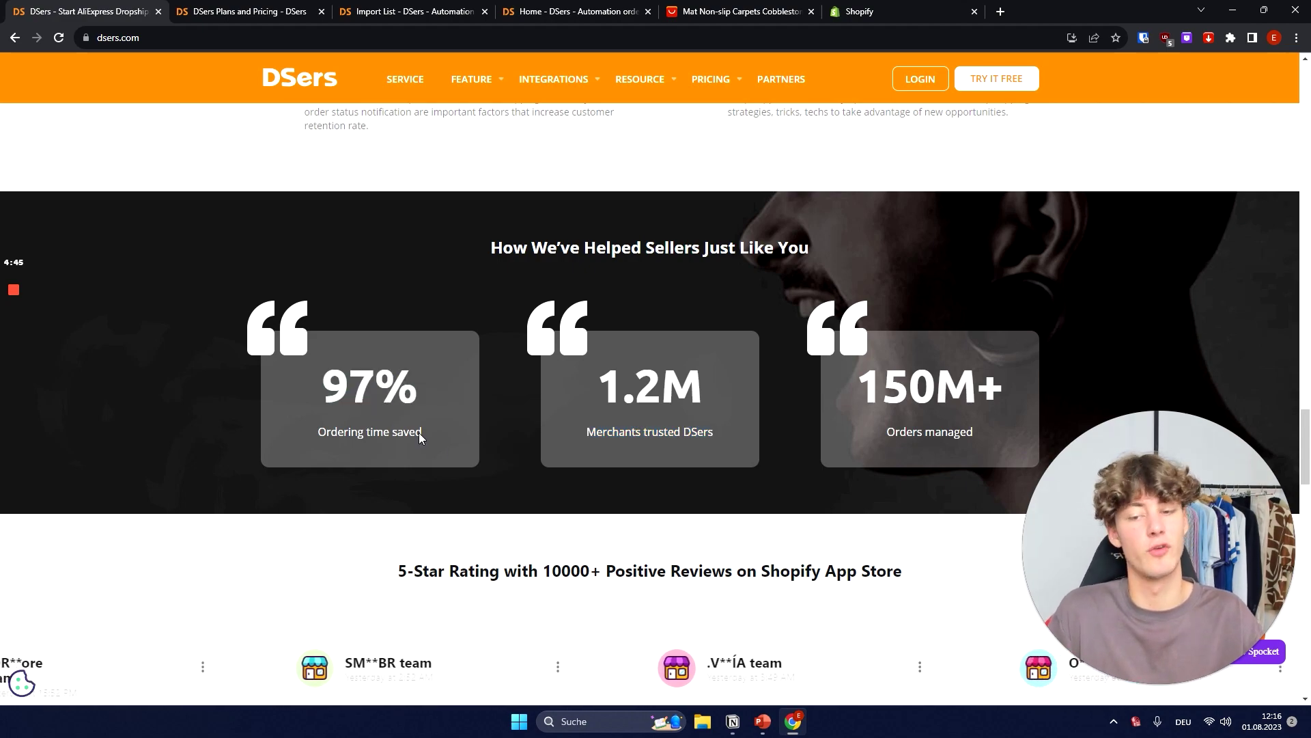
pyautogui.moveTo(420, 433); pyautogui.dragTo(316, 432)
# - Look over the homepage section with positive reviews from the Shopify App Store
pyautogui.scroll(-6, 433, 433)
pyautogui.scroll(3, 448, 353)
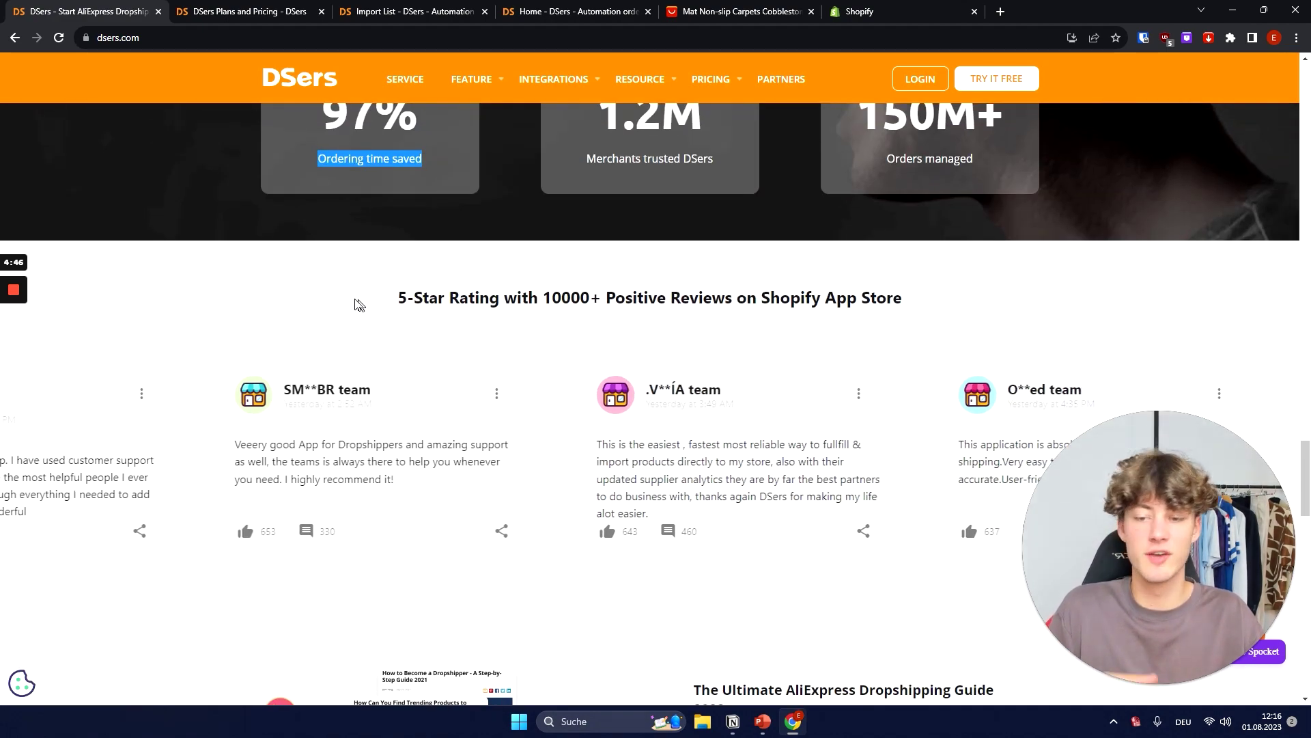
pyautogui.moveTo(362, 299); pyautogui.dragTo(756, 315)
pyautogui.click(757, 315)
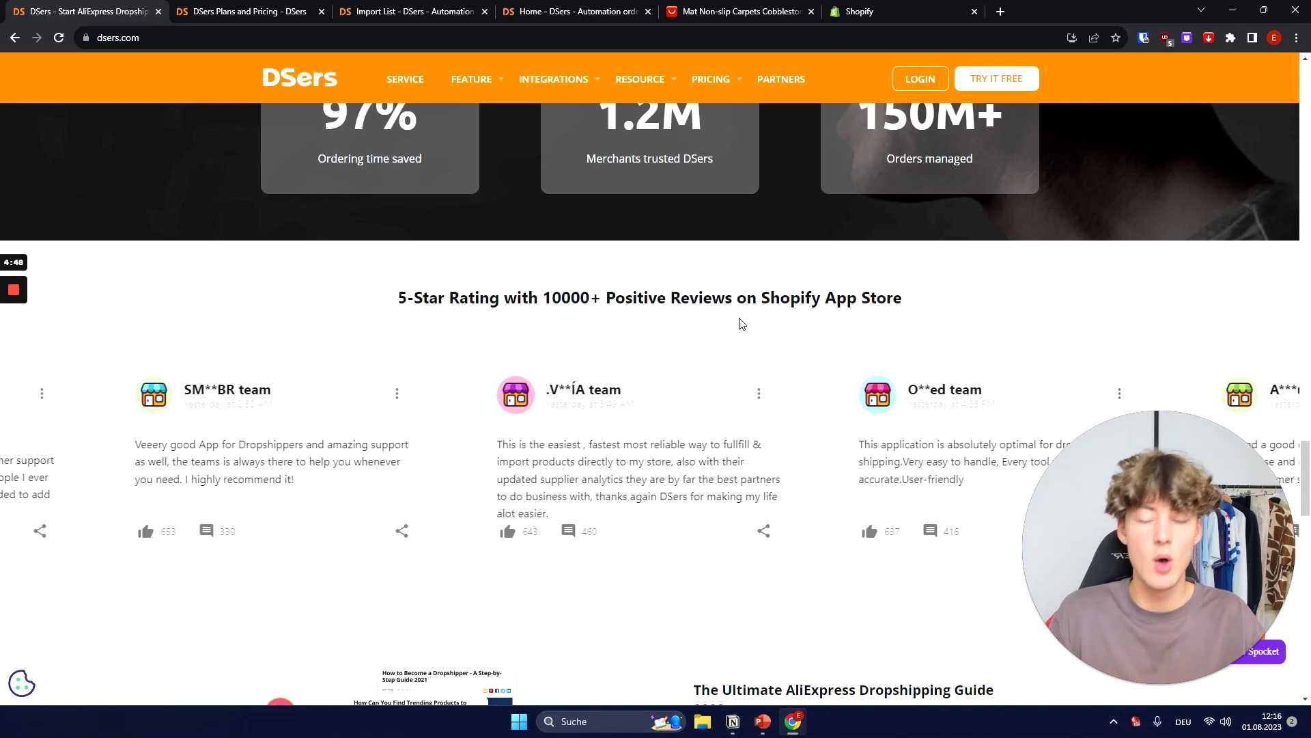
# - Open the DSers pricing for Shopify and look over the monthly plans
pyautogui.moveTo(703, 65)
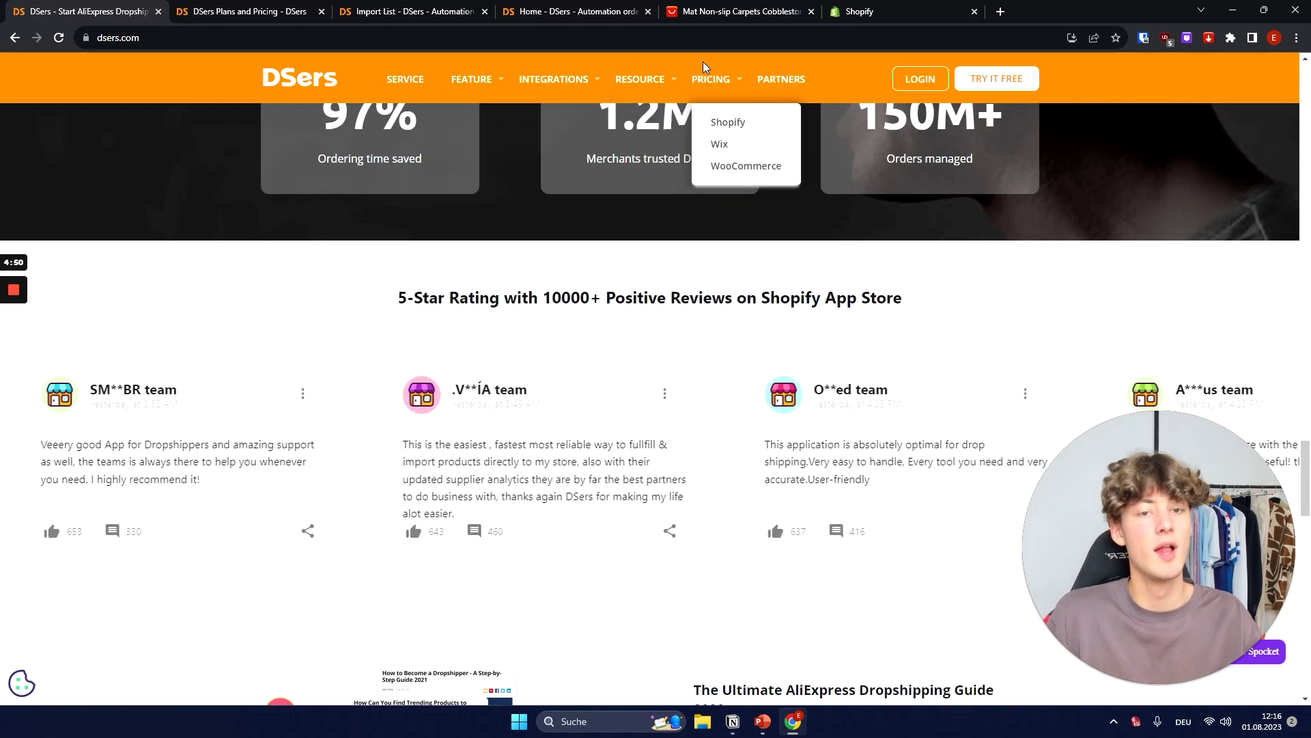
pyautogui.click(736, 126)
pyautogui.scroll(1, 888, 355)
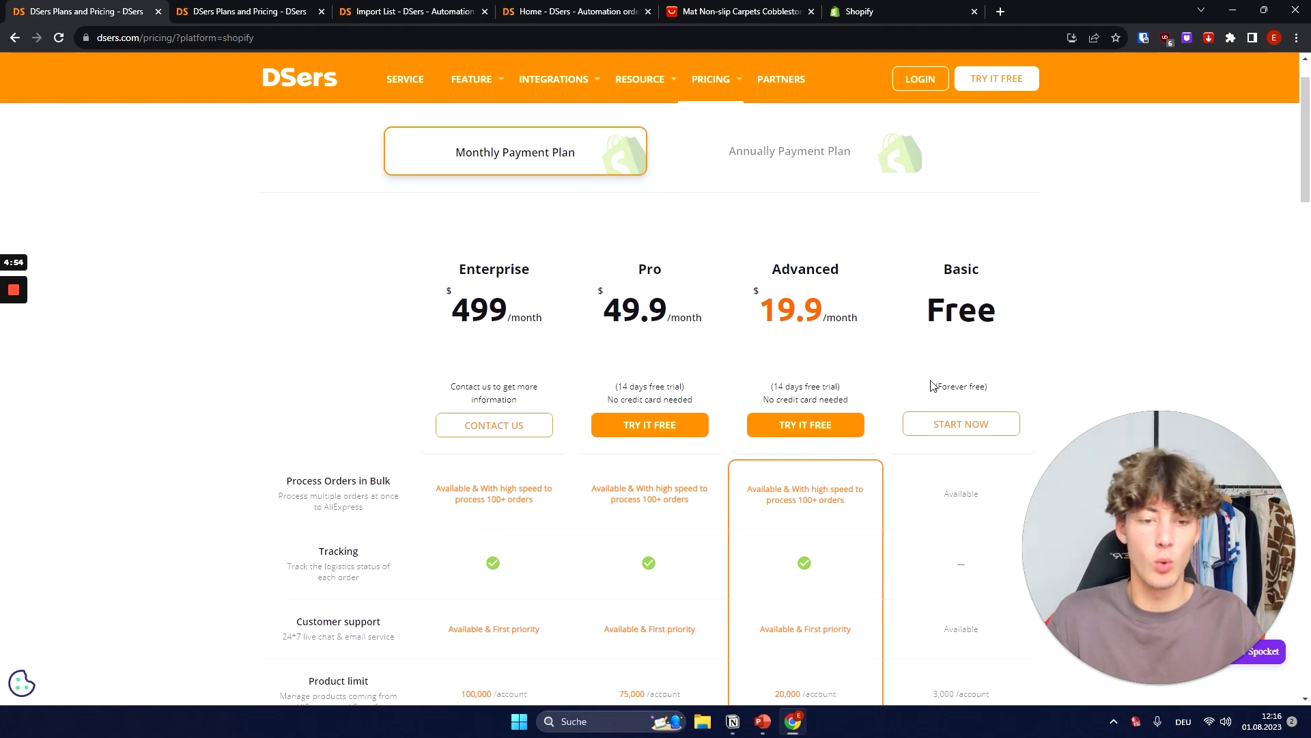
pyautogui.scroll(-2, 929, 381)
pyautogui.scroll(3, 915, 372)
pyautogui.scroll(-3, 910, 364)
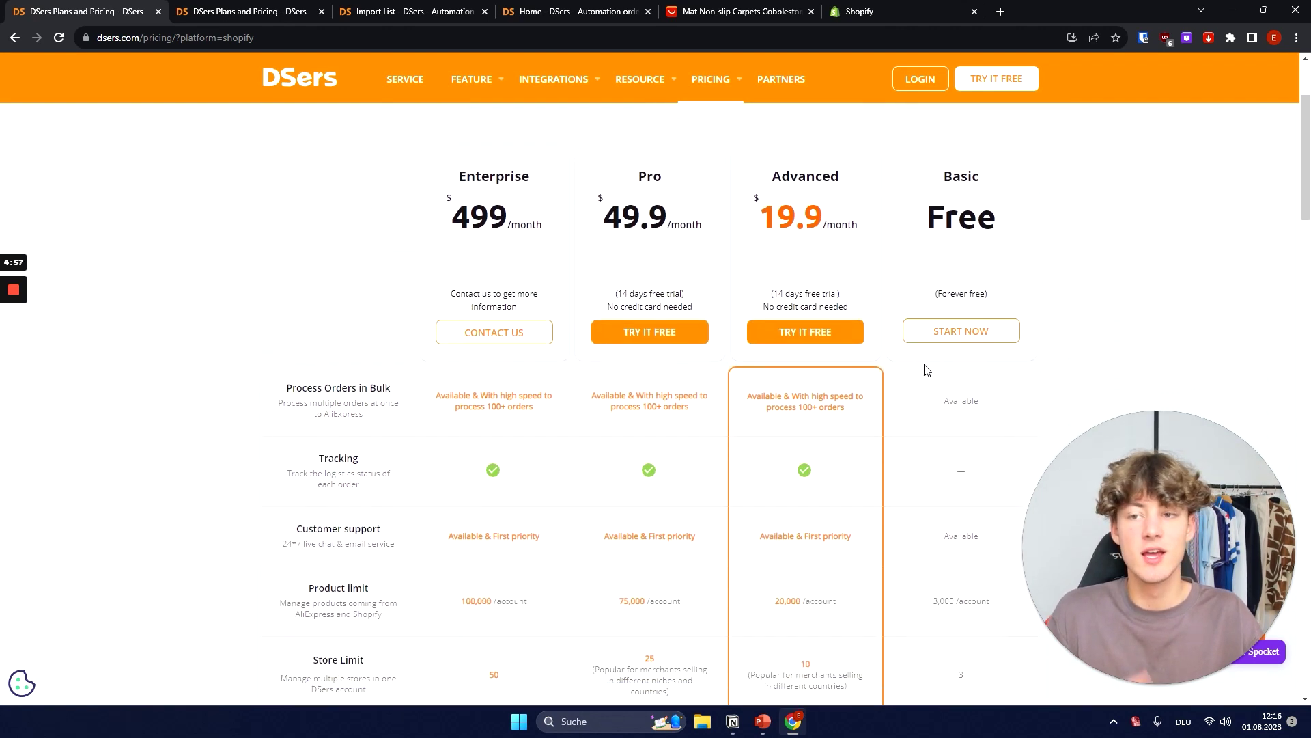
pyautogui.scroll(2, 922, 368)
# - Check the Basic plan's price and the free trial terms of the Advanced plan
pyautogui.moveTo(930, 261); pyautogui.dragTo(1004, 316)
pyautogui.click(888, 351)
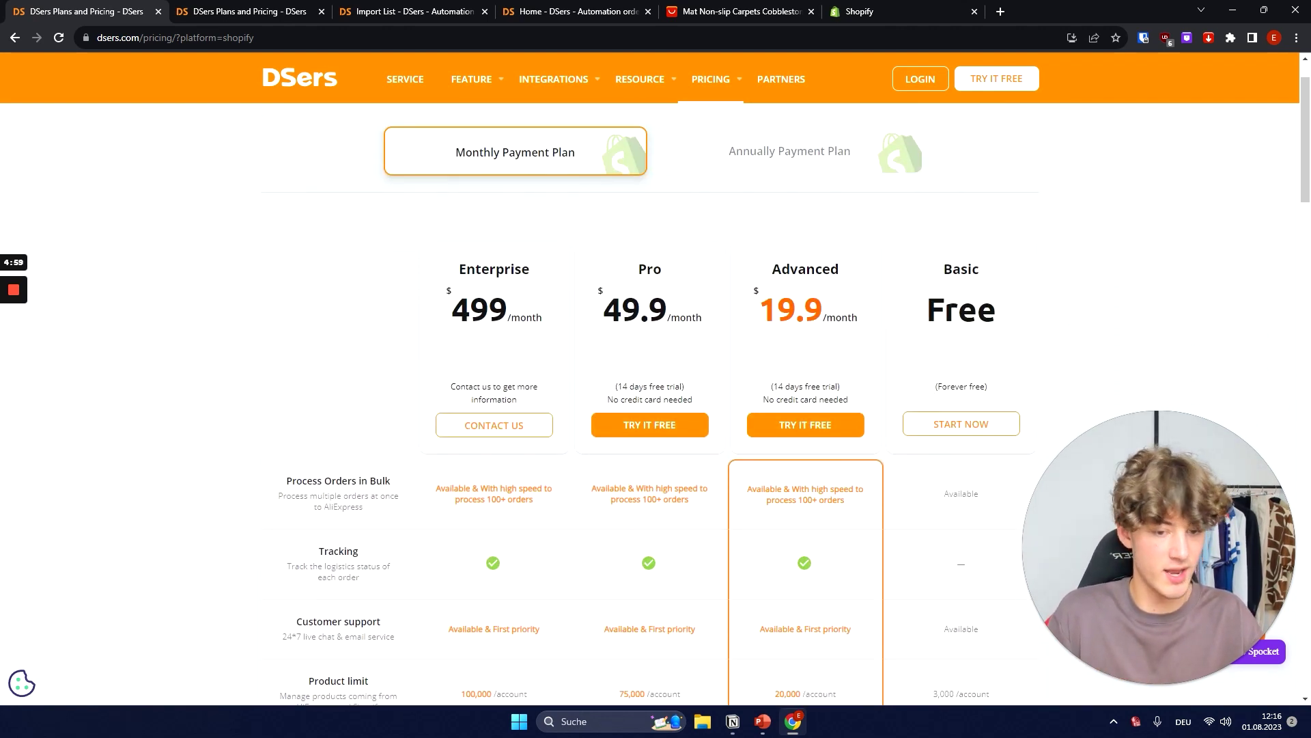
pyautogui.moveTo(767, 381); pyautogui.dragTo(856, 405)
pyautogui.click(1054, 383)
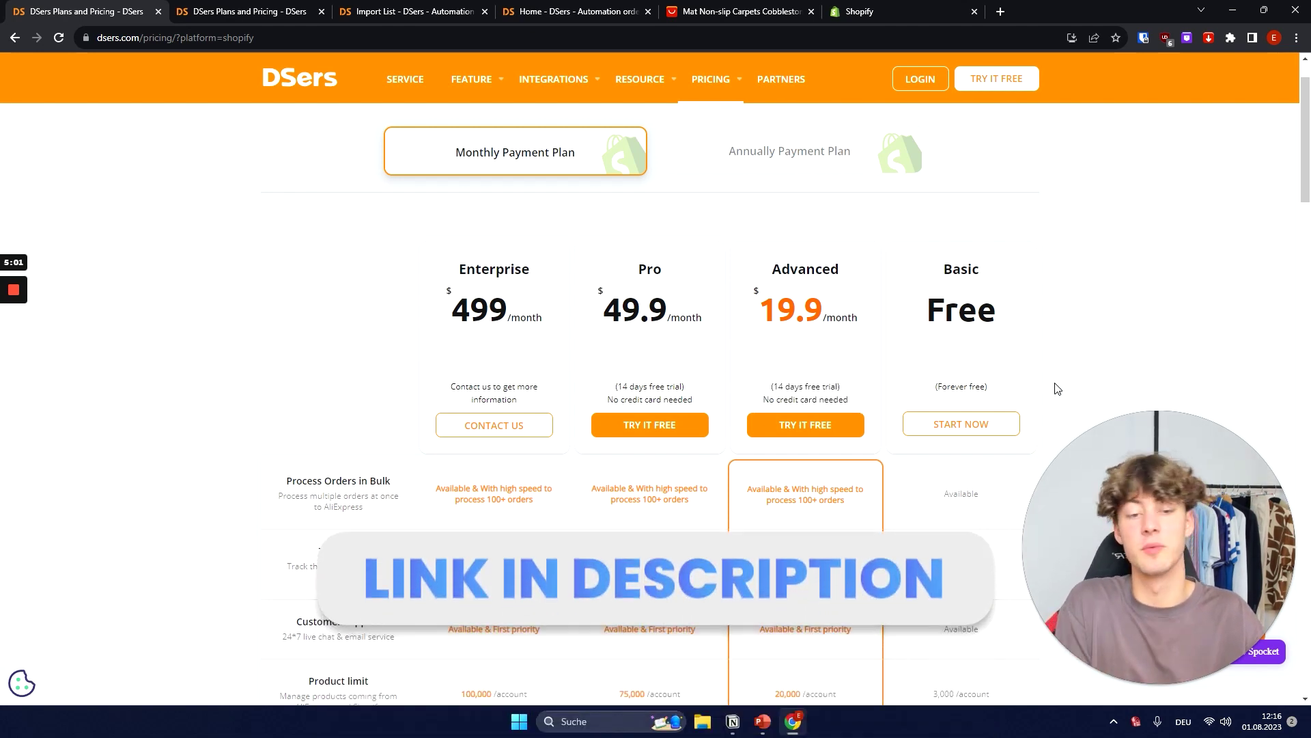
pyautogui.scroll(1, 888, 321)
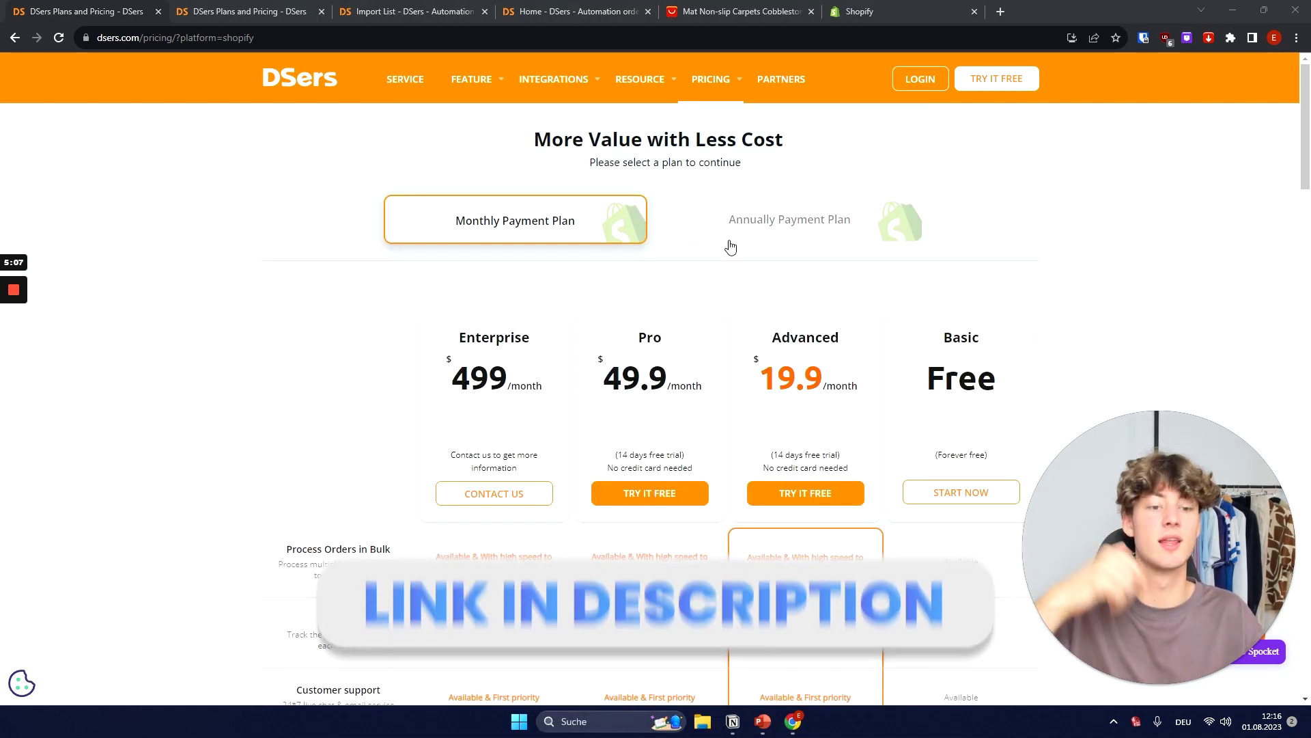
# - Examine what the free Basic plan offers compared with the paid monthly plans
pyautogui.scroll(-3, 758, 236)
pyautogui.scroll(3, 922, 330)
pyautogui.moveTo(922, 330); pyautogui.dragTo(1016, 386)
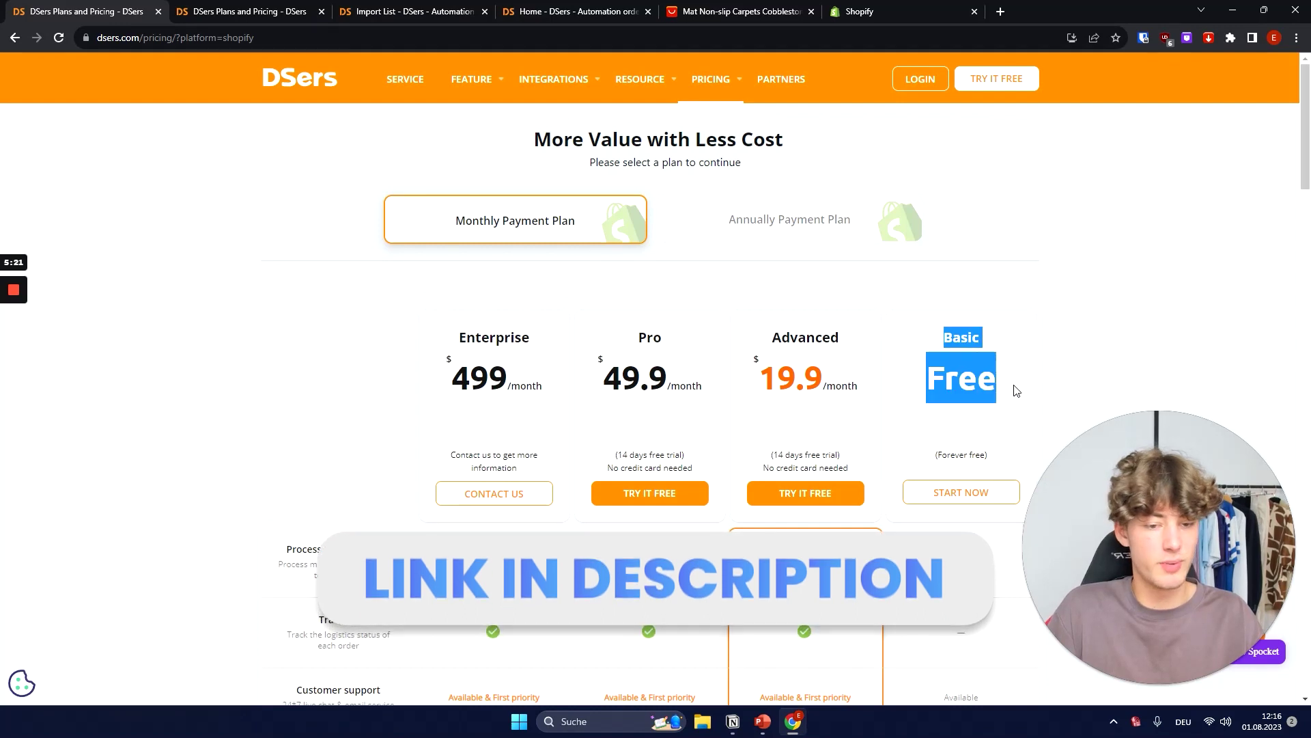
pyautogui.scroll(-2, 1006, 378)
pyautogui.click(990, 267)
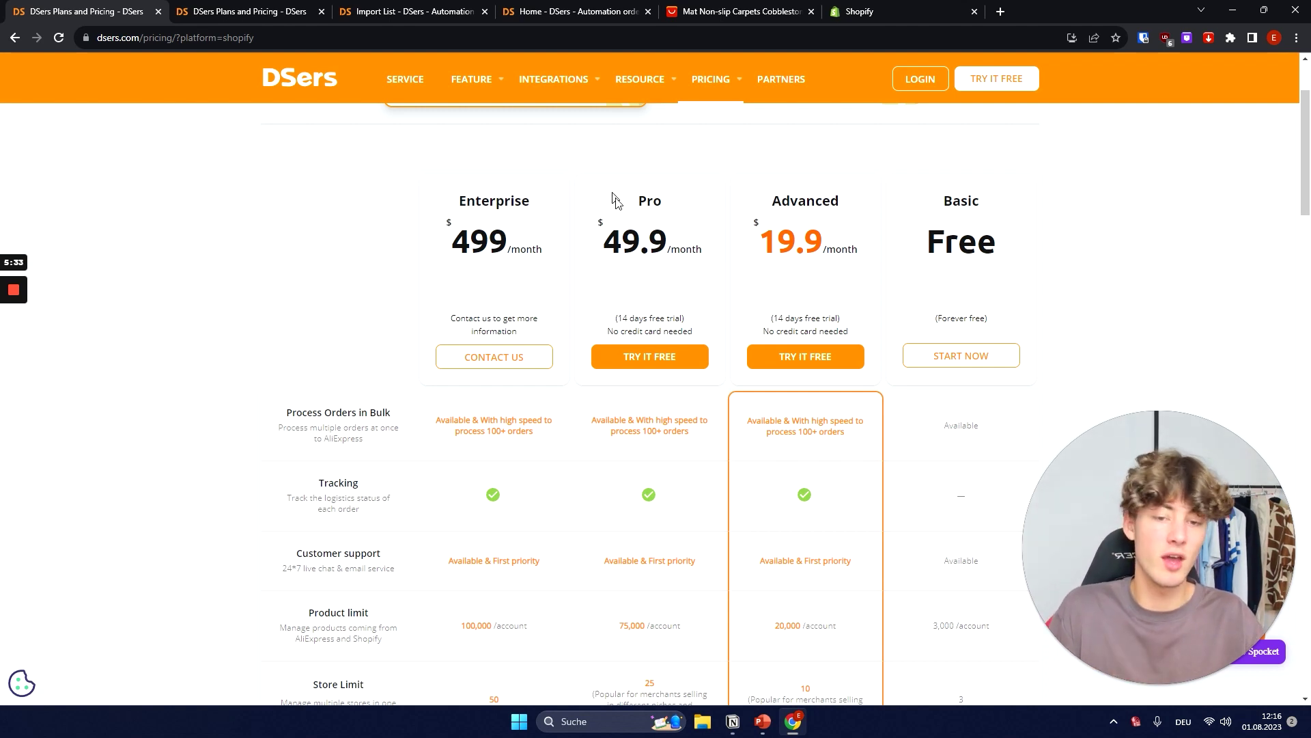
# - Compare the monthly prices of the Enterprise, Pro and Advanced plans, focusing on Advanced
pyautogui.moveTo(613, 193); pyautogui.dragTo(441, 211)
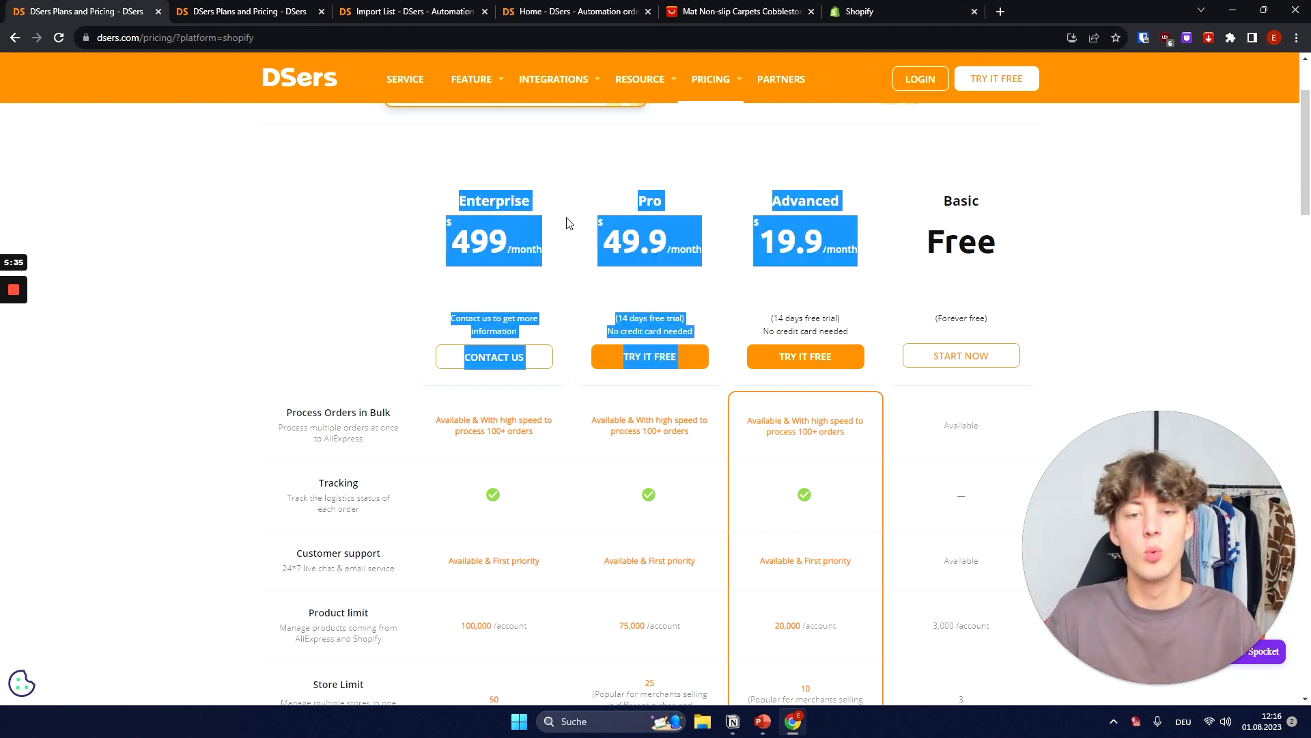
pyautogui.click(669, 230)
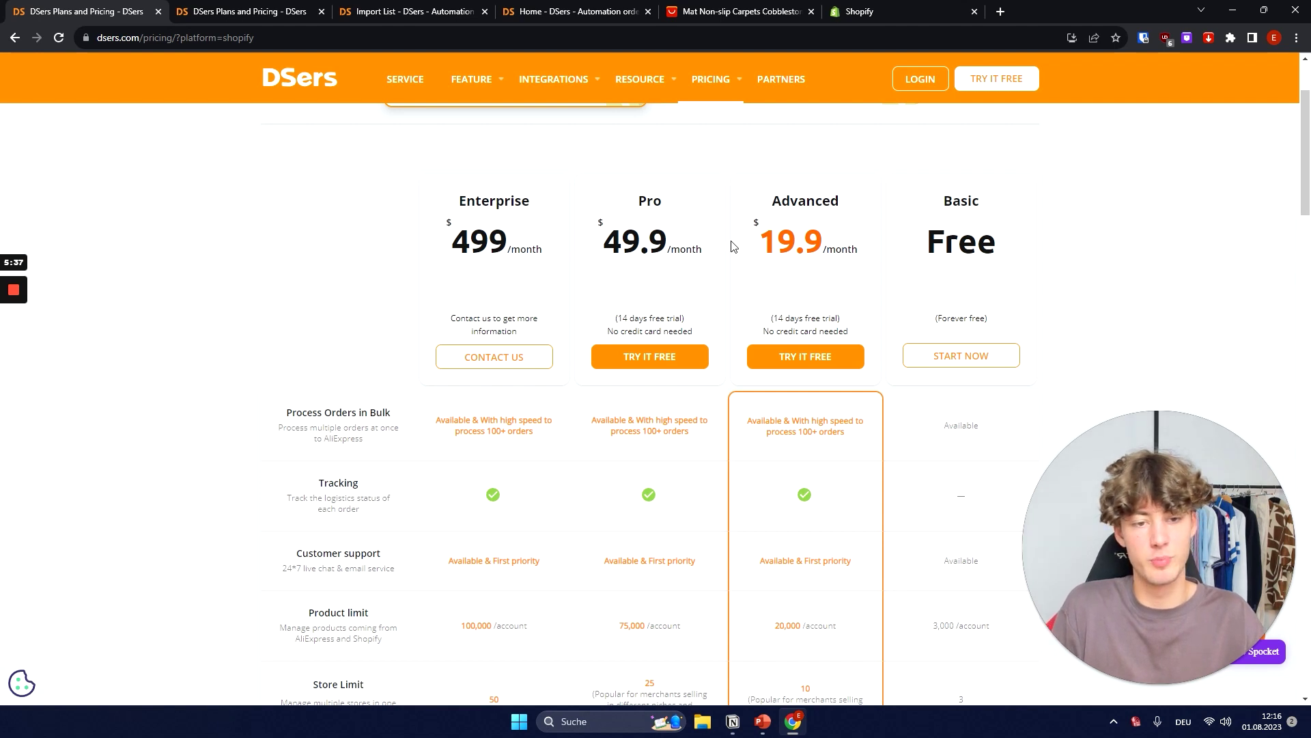
pyautogui.moveTo(764, 200); pyautogui.dragTo(866, 259)
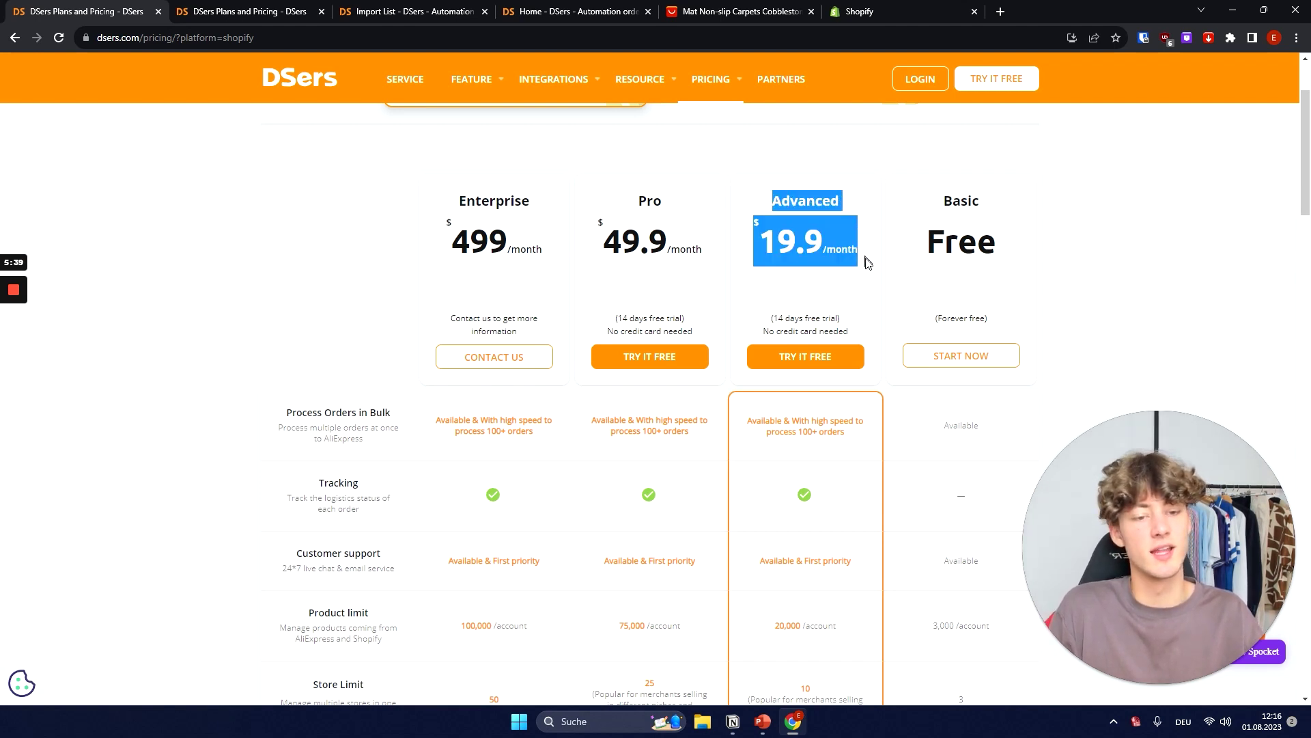
pyautogui.click(829, 256)
pyautogui.moveTo(759, 240); pyautogui.dragTo(859, 243)
pyautogui.click(847, 252)
pyautogui.scroll(2, 828, 287)
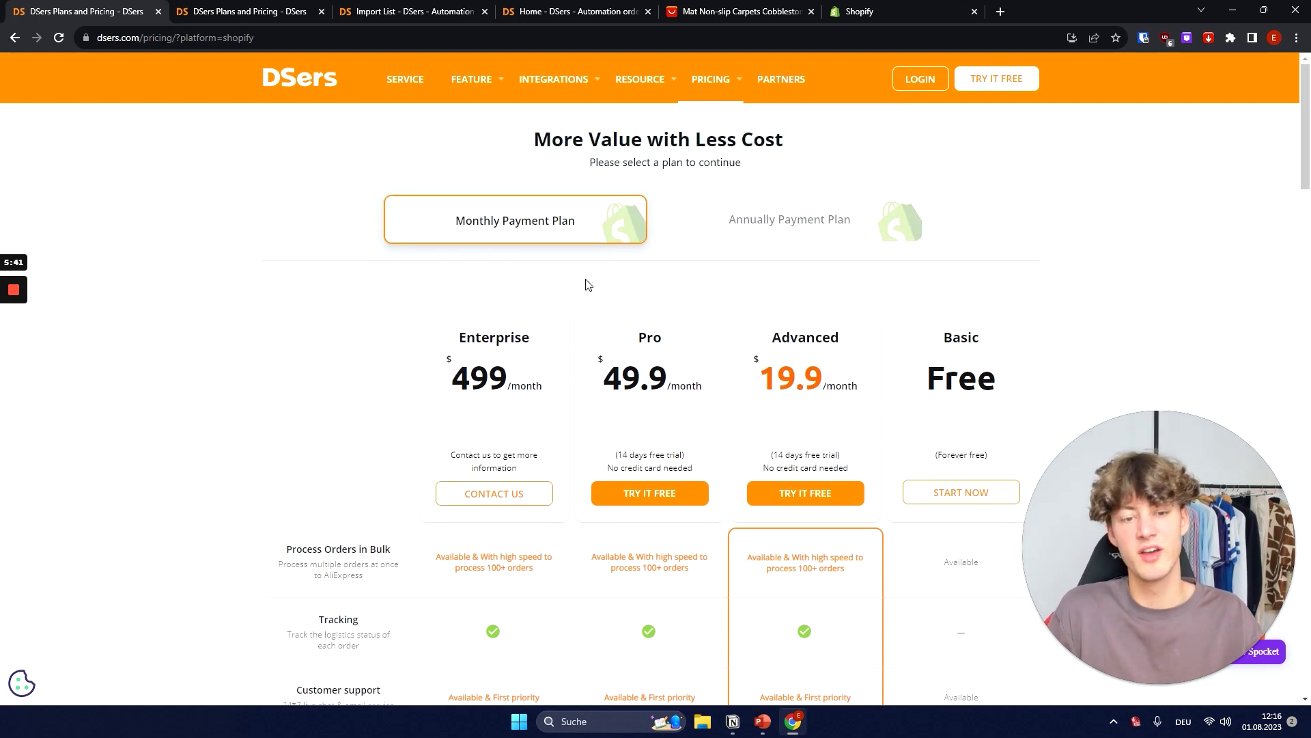
# - Show the annual payment prices and review the Advanced plan's price and the plans' feature limits
pyautogui.click(831, 228)
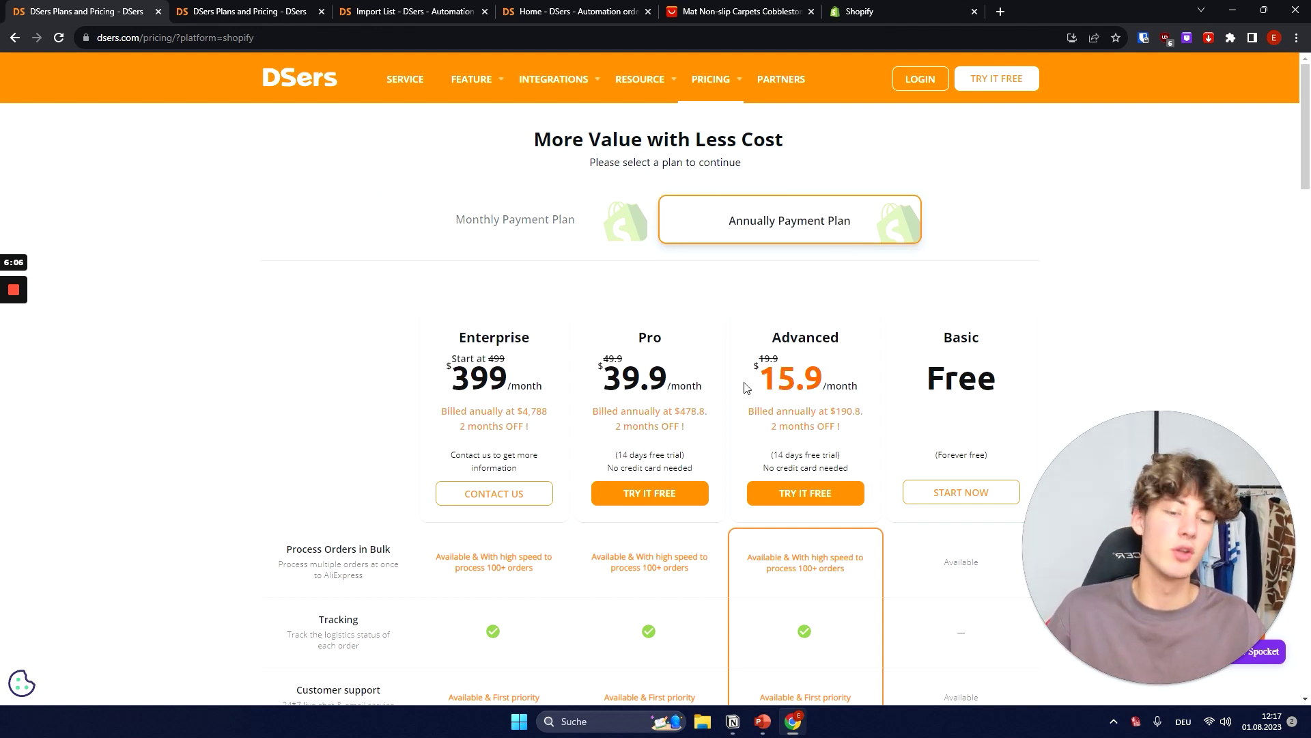
pyautogui.moveTo(746, 388); pyautogui.dragTo(826, 387)
pyautogui.click(826, 387)
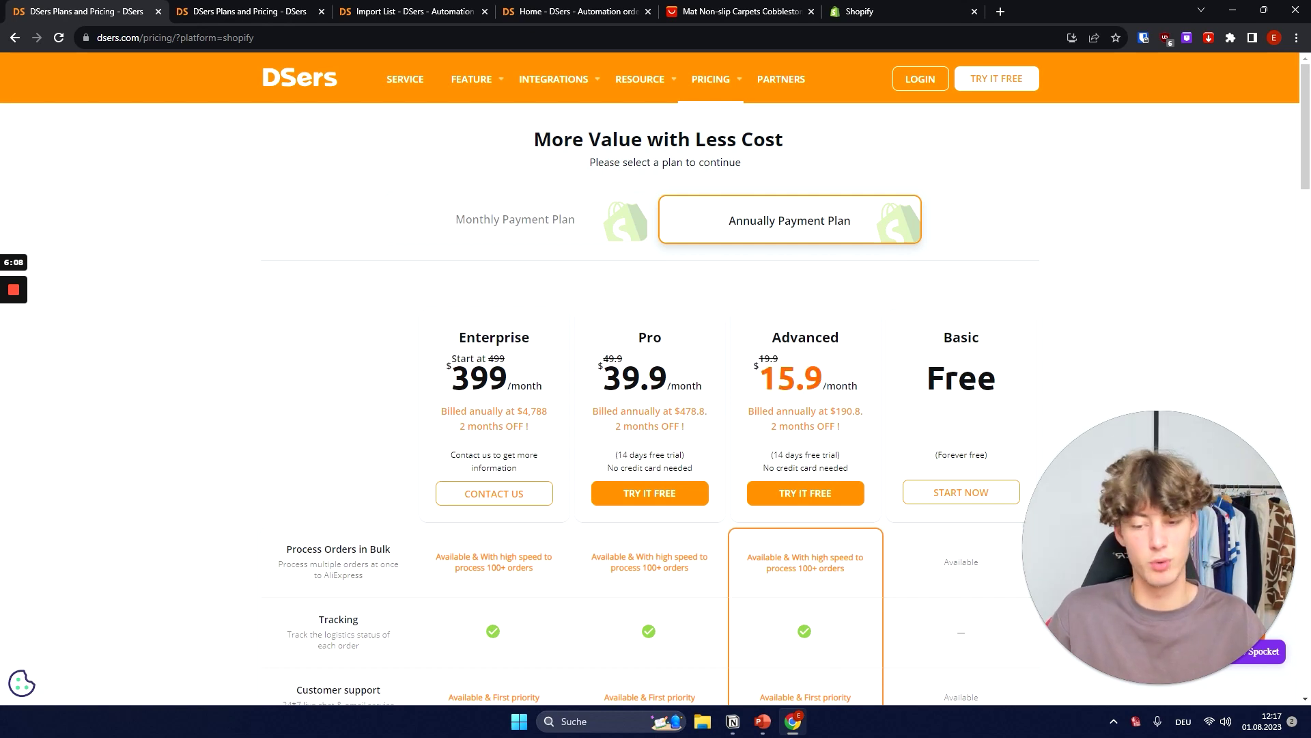
pyautogui.scroll(-6, 809, 334)
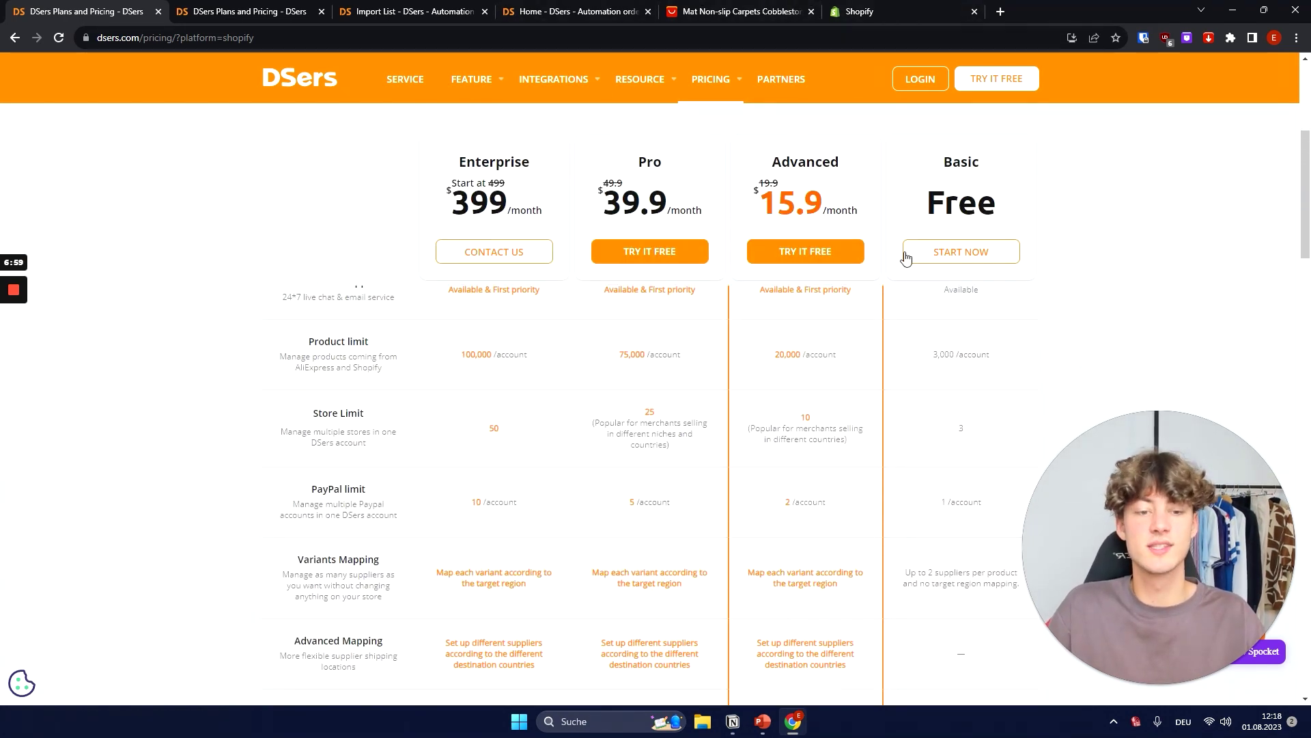
# - Start the Pro plan's free trial sign-up and view the form for creating a DSers account
pyautogui.click(636, 252)
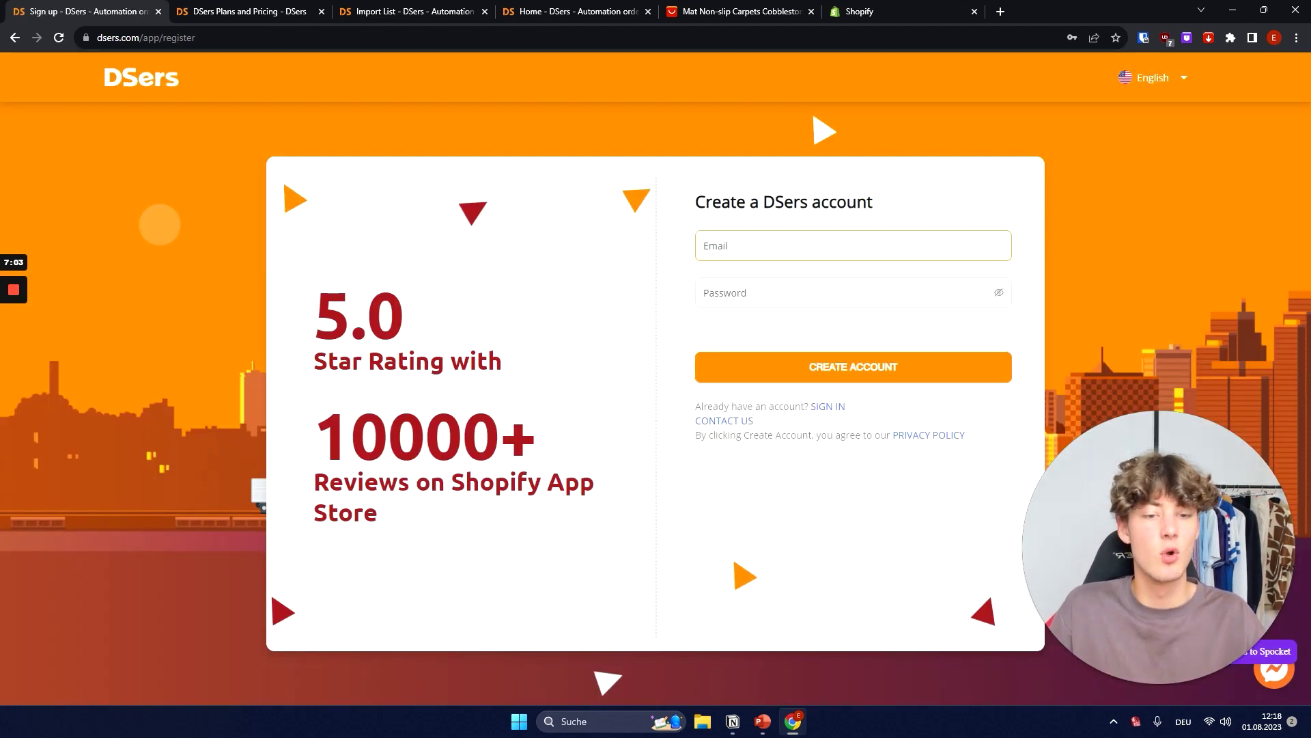
pyautogui.moveTo(915, 203); pyautogui.dragTo(676, 198)
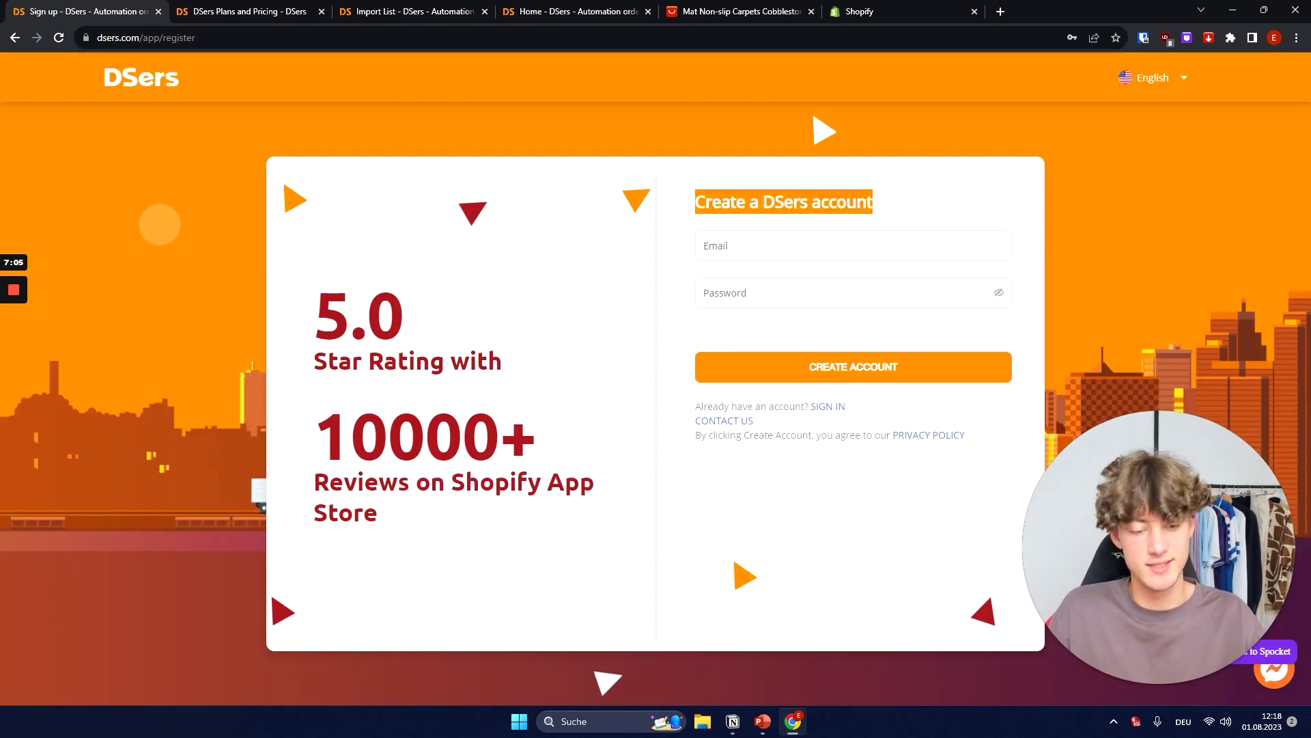
pyautogui.click(792, 268)
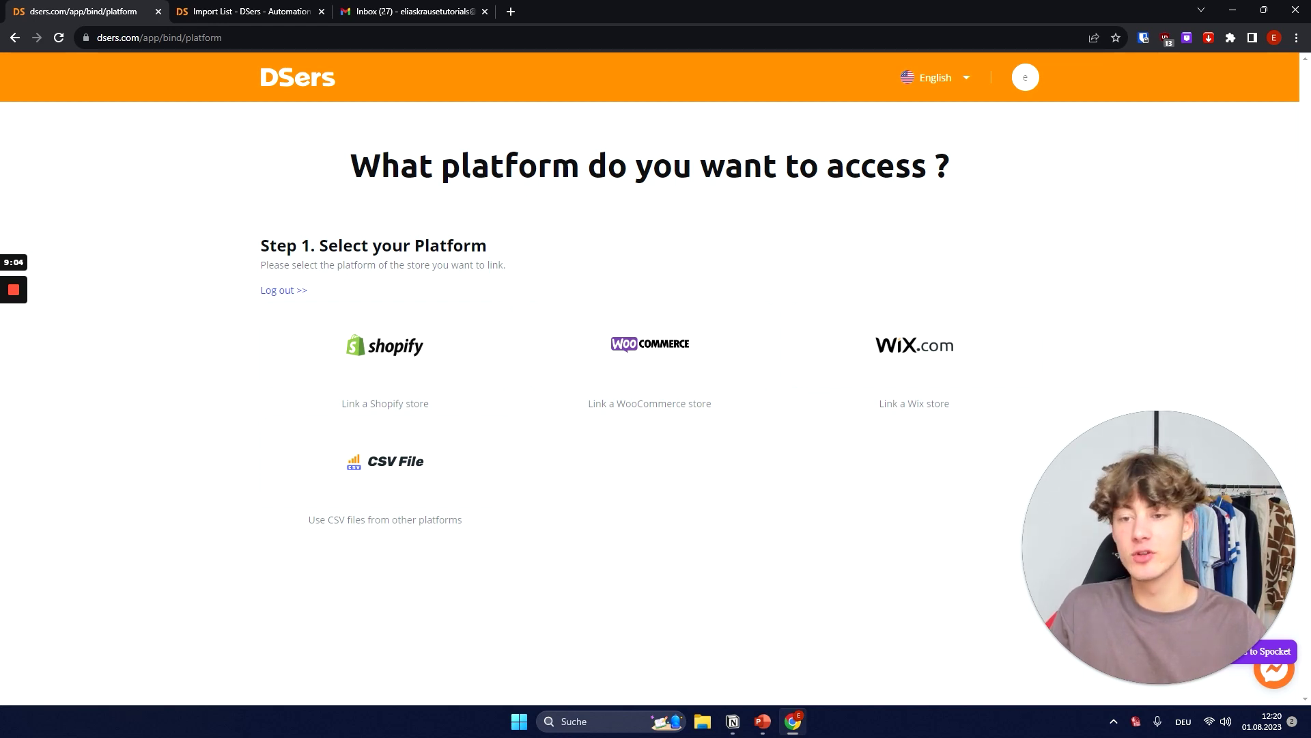
# - Choose Shopify as the platform to link and add the DSers-AliExpress Dropshipping app from the Shopify App Store
pyautogui.moveTo(348, 165); pyautogui.dragTo(965, 181)
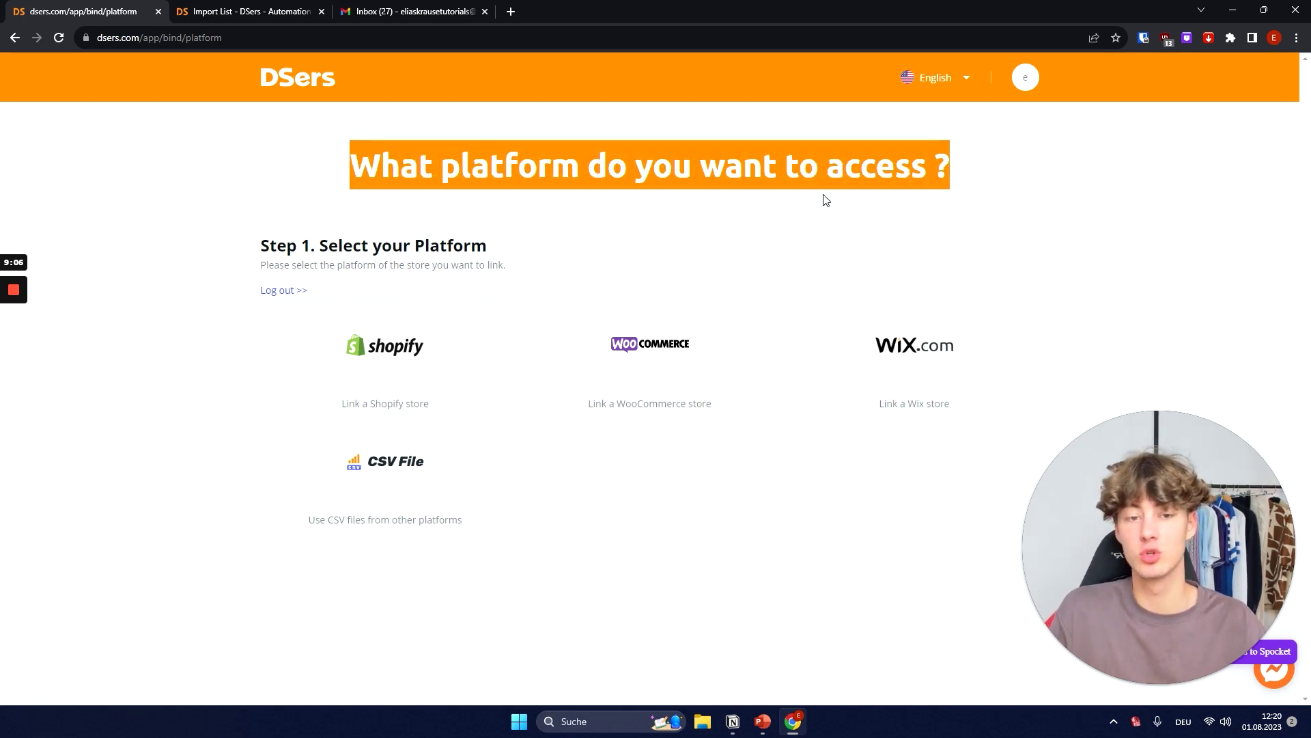
pyautogui.click(312, 175)
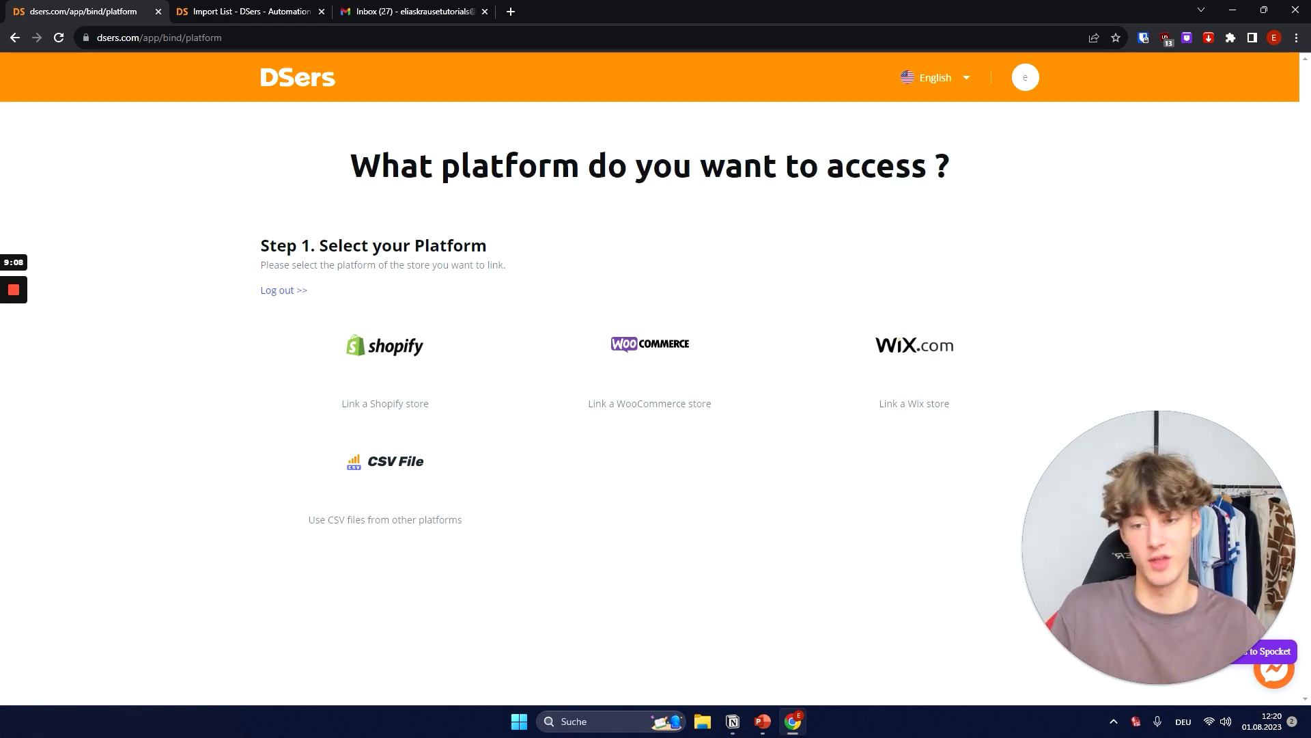
pyautogui.click(370, 352)
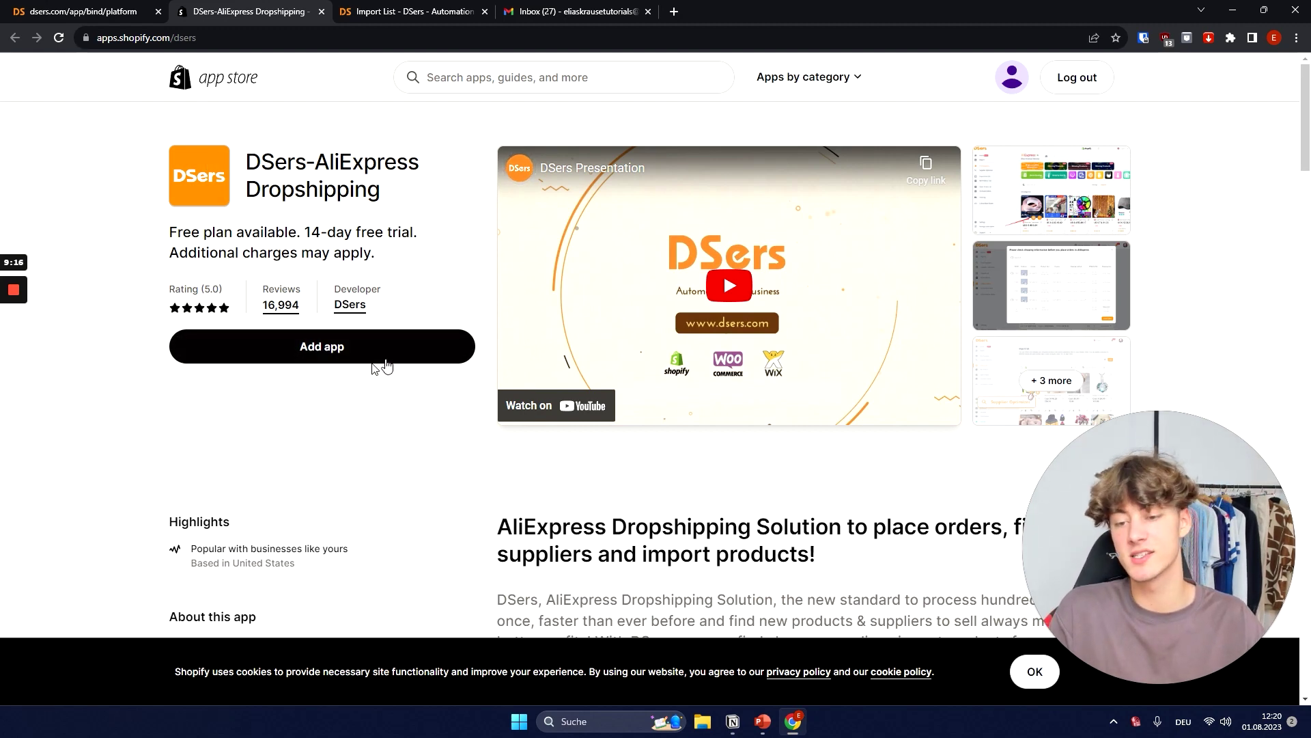
pyautogui.click(453, 355)
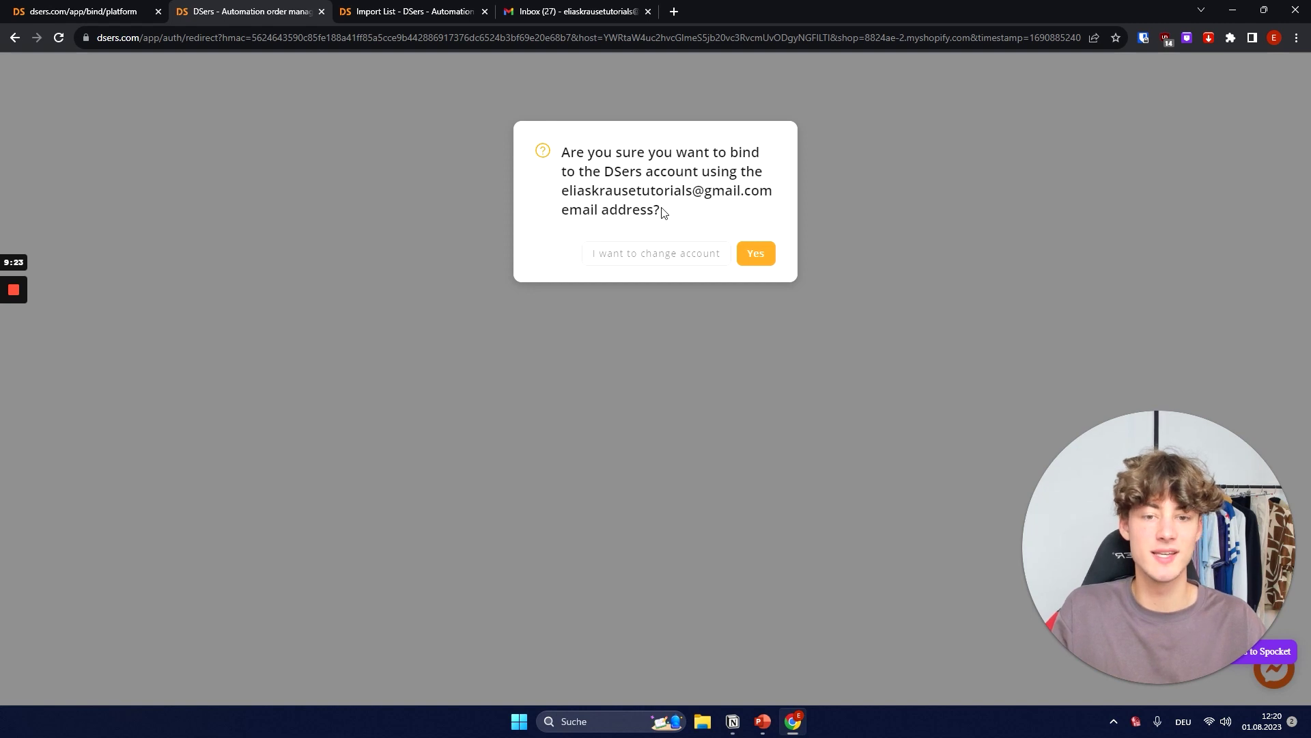
# - Confirm binding the store to the current DSers account and install the DSers app in the Shopify store
pyautogui.moveTo(661, 211); pyautogui.dragTo(480, 141)
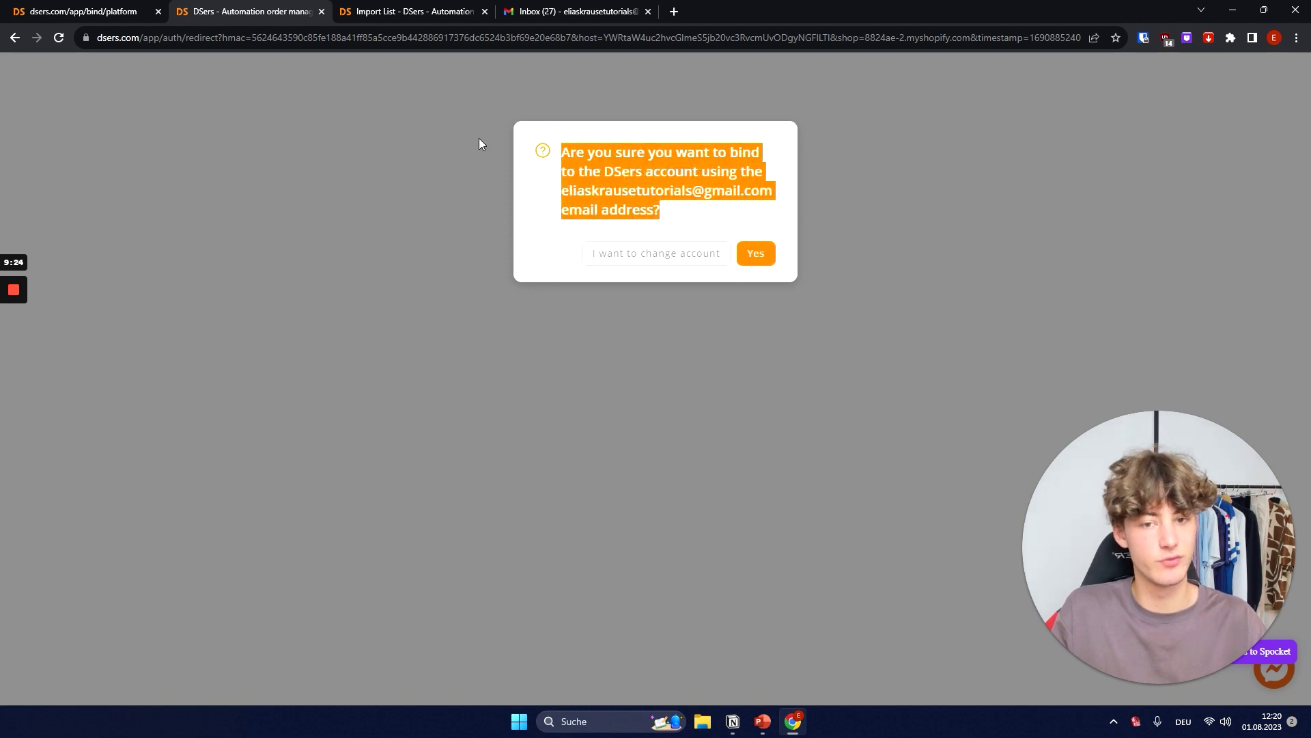
pyautogui.click(524, 155)
pyautogui.moveTo(604, 172); pyautogui.dragTo(703, 171)
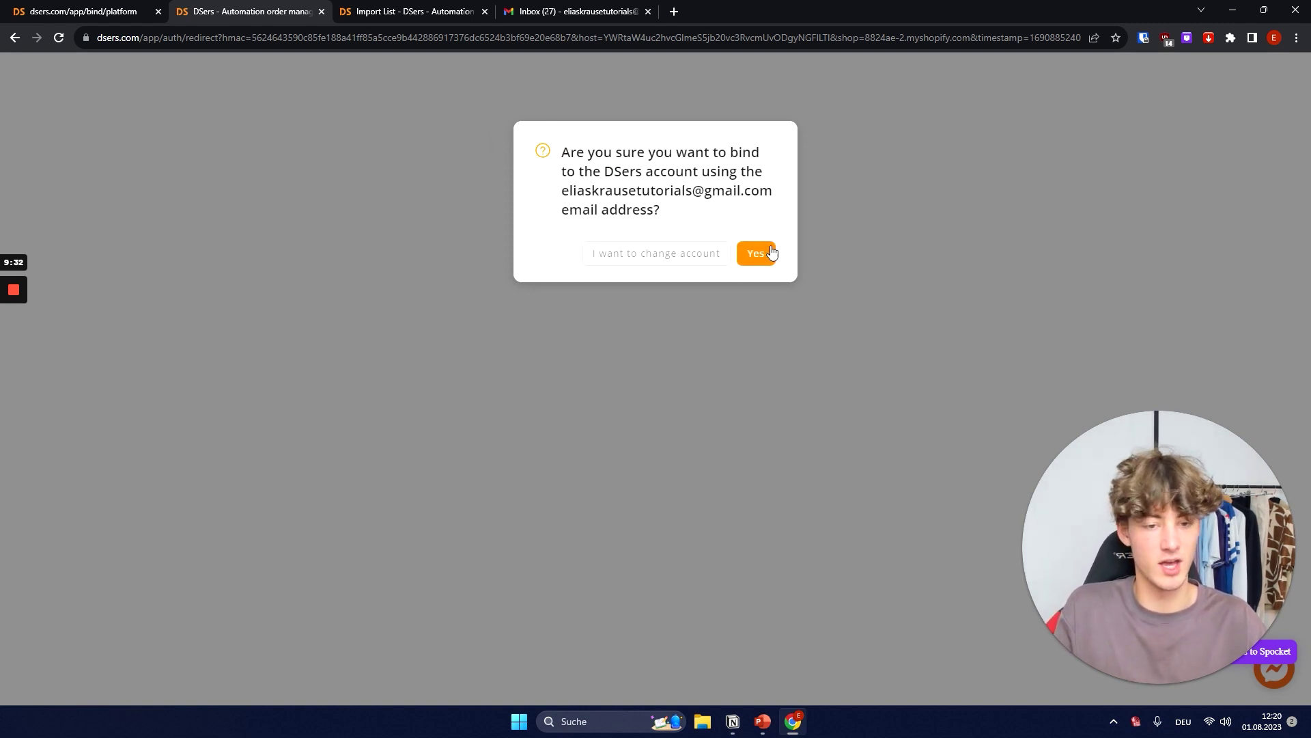
pyautogui.click(769, 256)
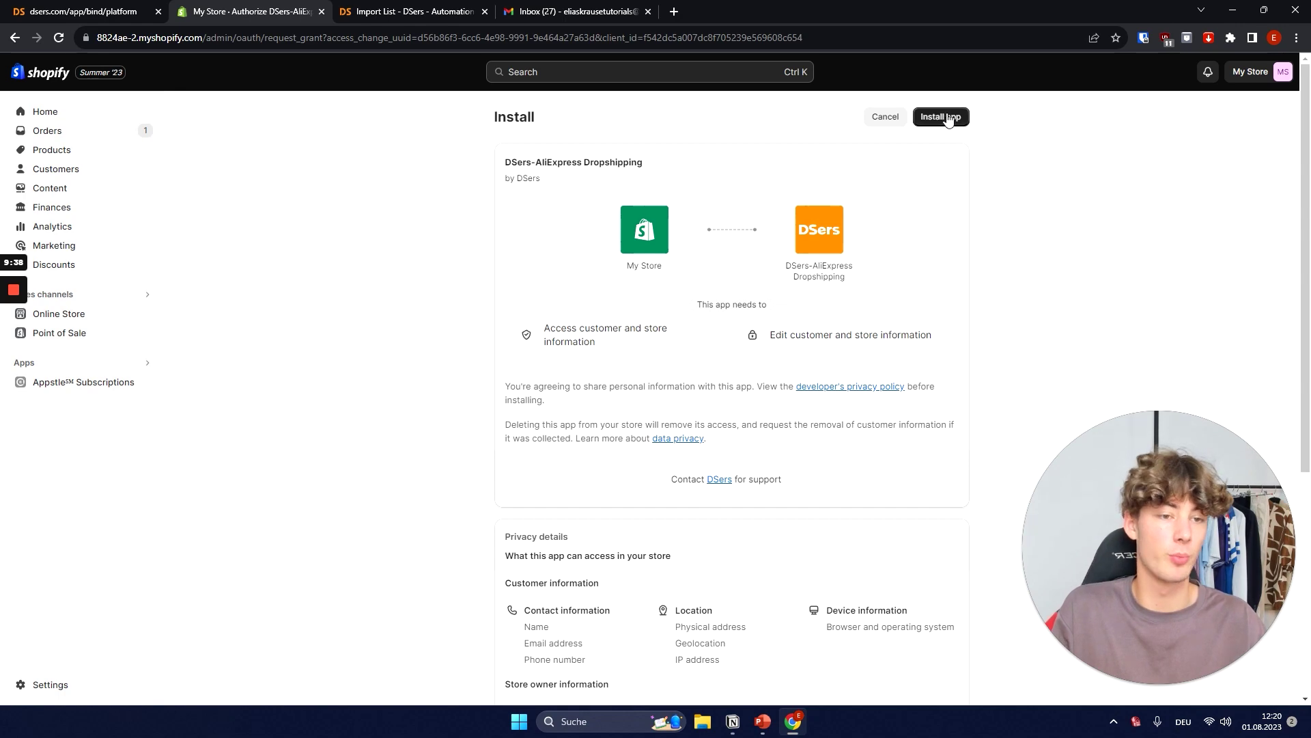
pyautogui.click(929, 123)
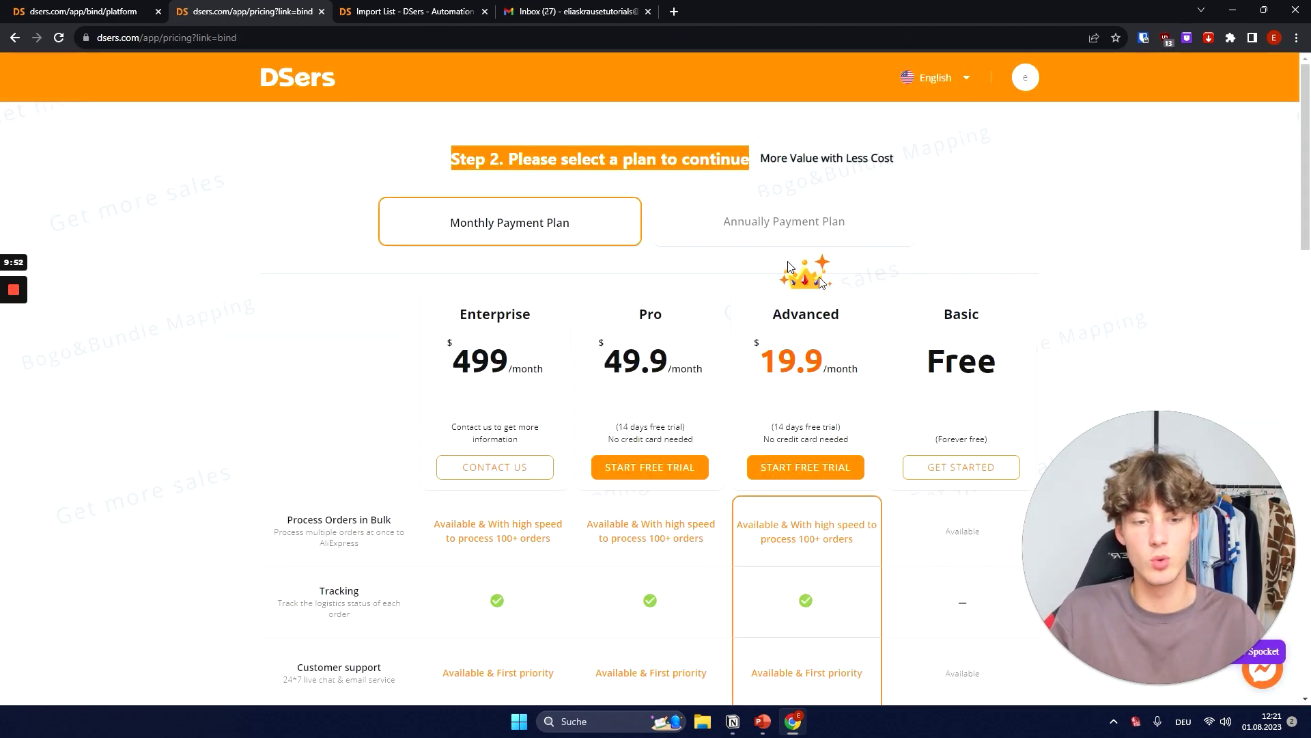
# - Review the plan comparison and get started with the free Basic plan
pyautogui.scroll(-3, 833, 282)
pyautogui.scroll(3, 849, 293)
pyautogui.scroll(-1, 845, 305)
pyautogui.click(848, 278)
pyautogui.scroll(-2, 1037, 335)
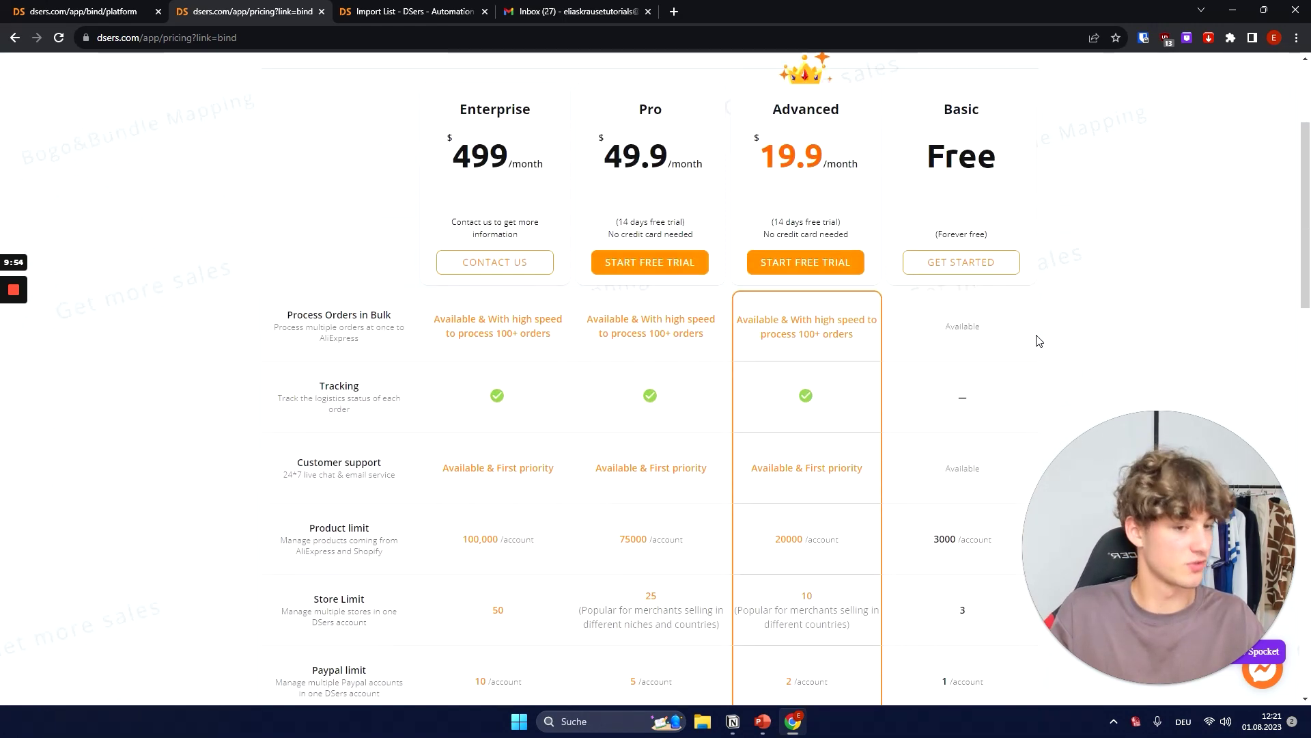
pyautogui.moveTo(998, 170); pyautogui.dragTo(935, 113)
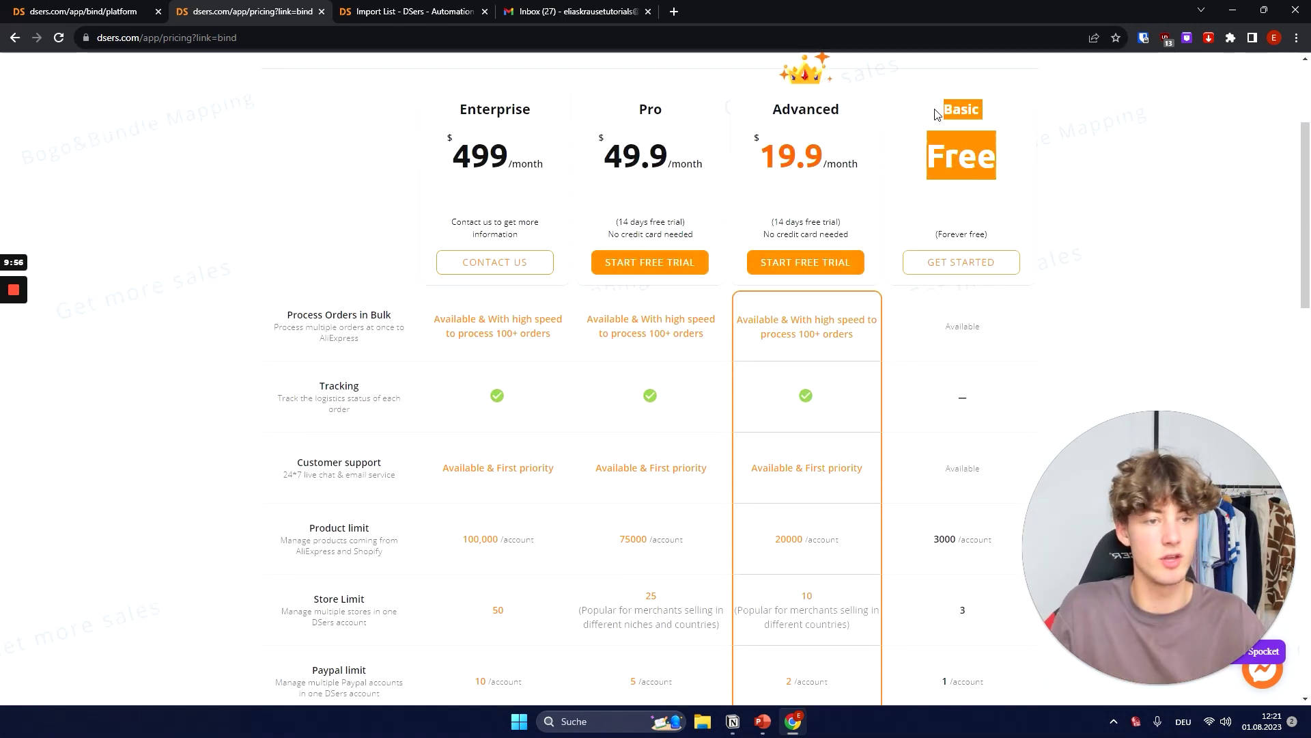
pyautogui.scroll(-2, 959, 202)
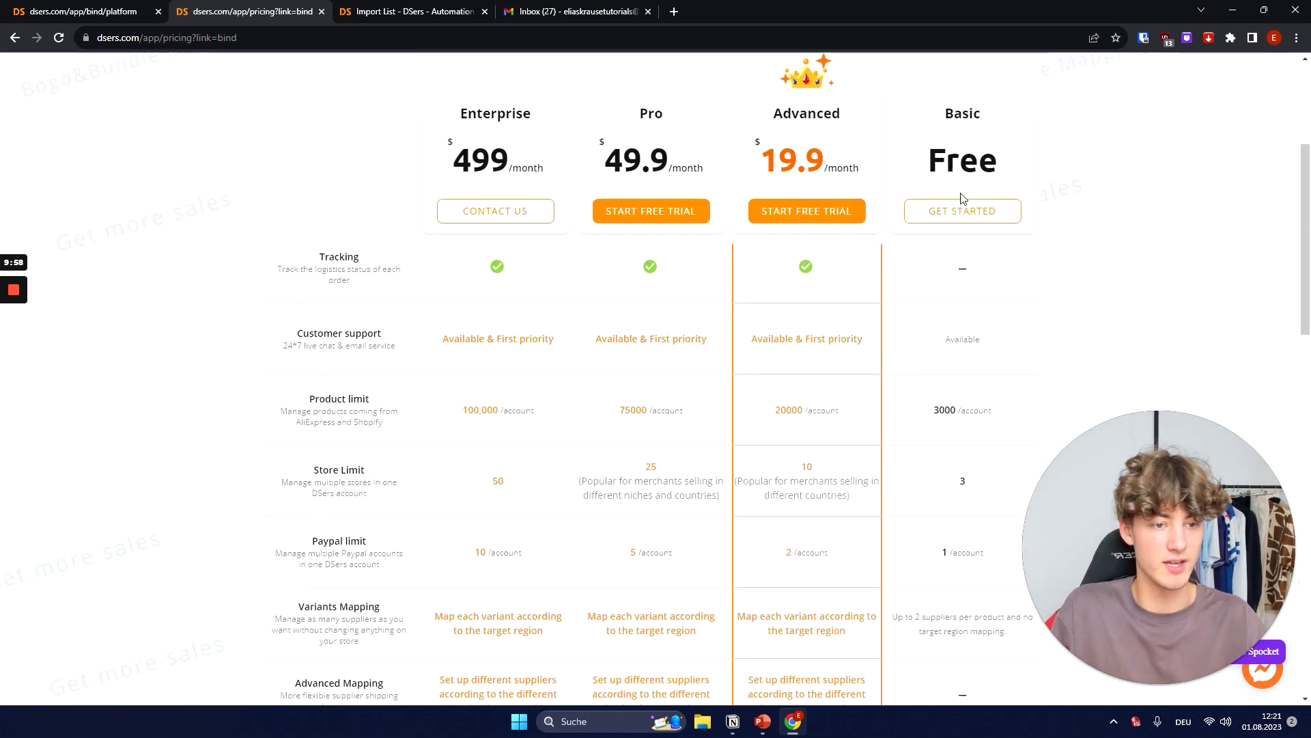
pyautogui.scroll(2, 963, 198)
pyautogui.click(949, 273)
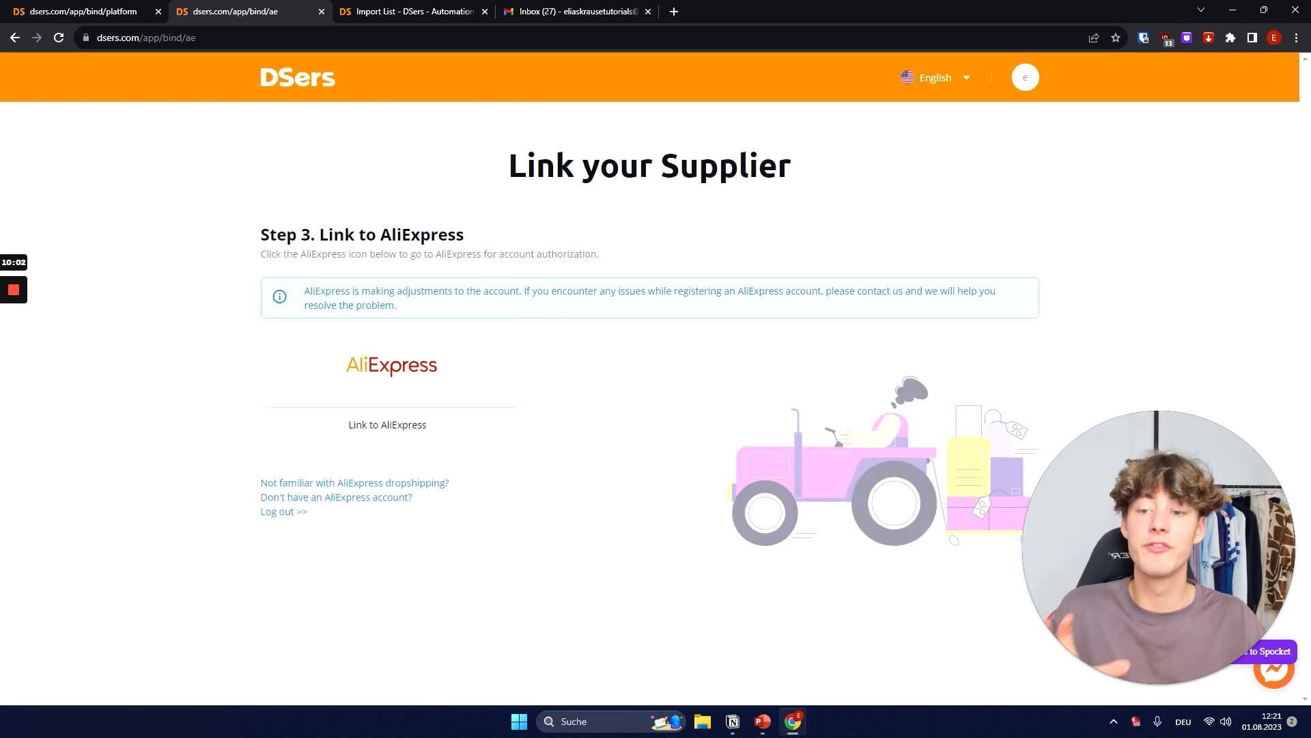
# - Link AliExpress to the DSers account as the supplier
pyautogui.moveTo(260, 237); pyautogui.dragTo(468, 239)
pyautogui.click(470, 240)
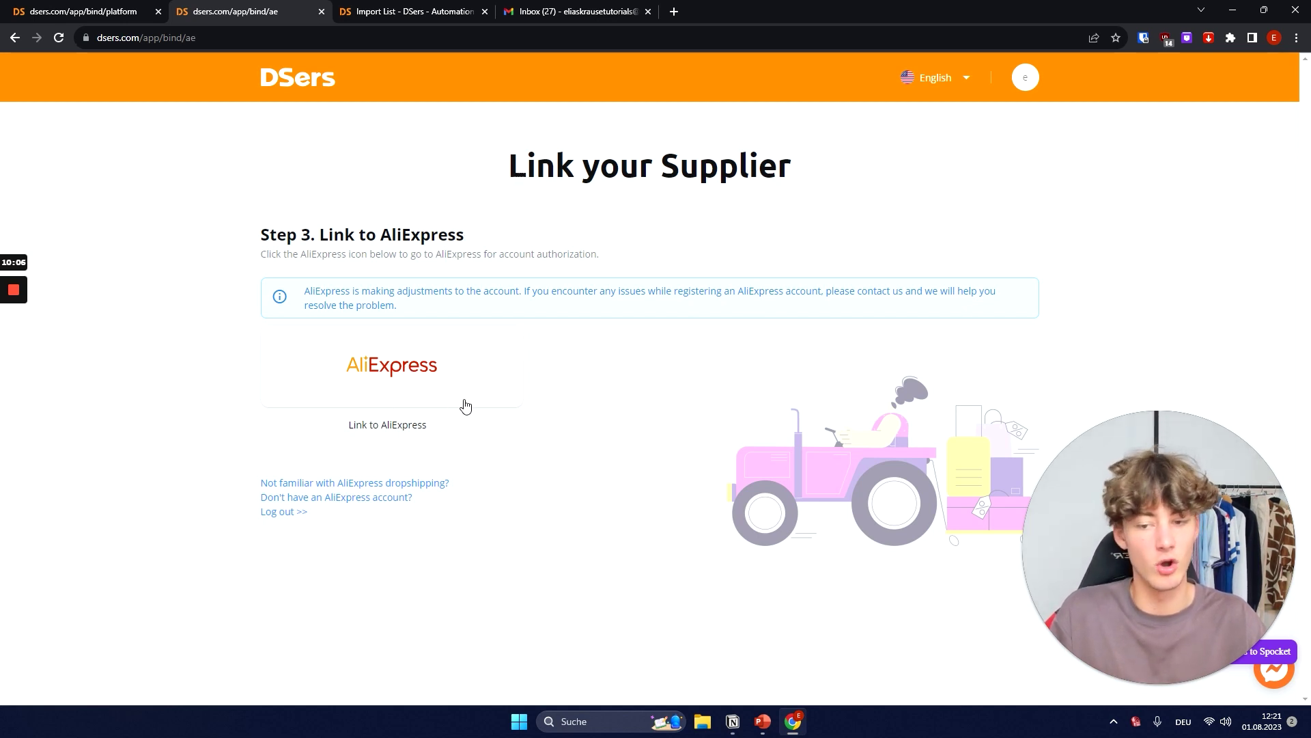
pyautogui.click(450, 375)
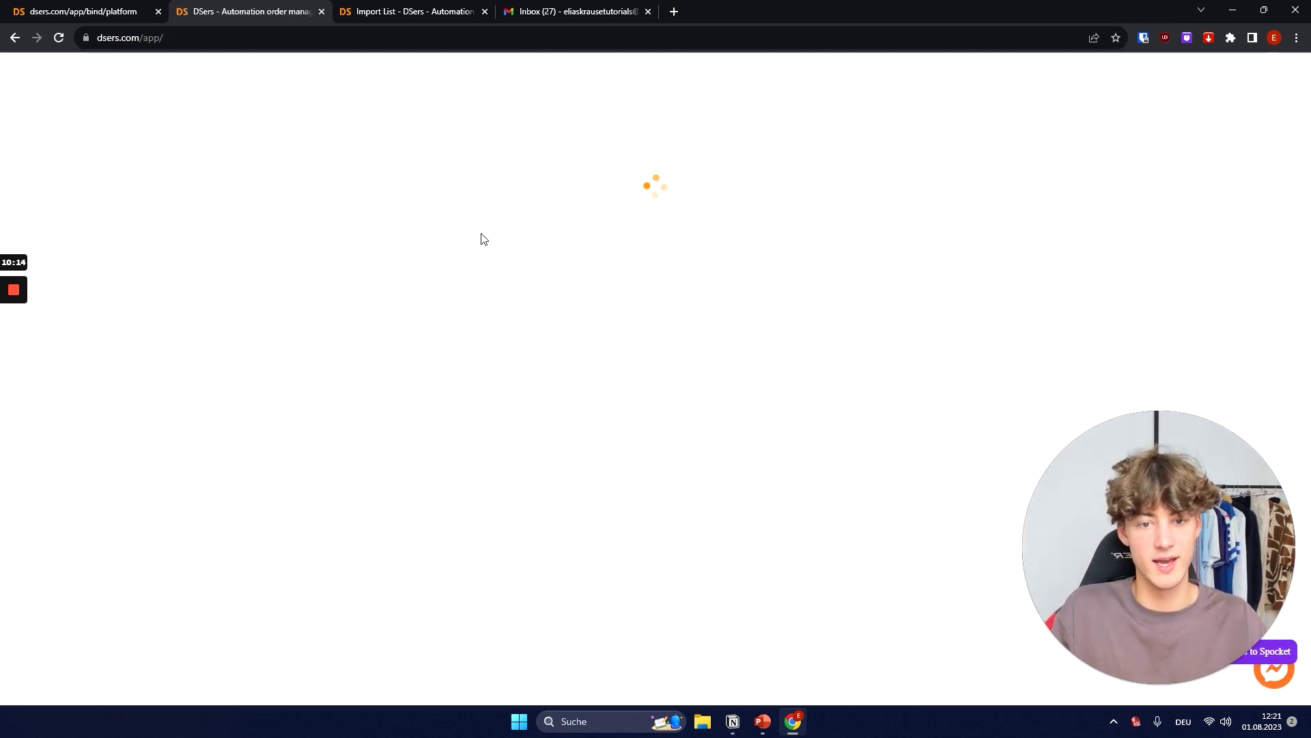
# - View the Sales Report page of the DSers account
pyautogui.moveTo(1280, 82)
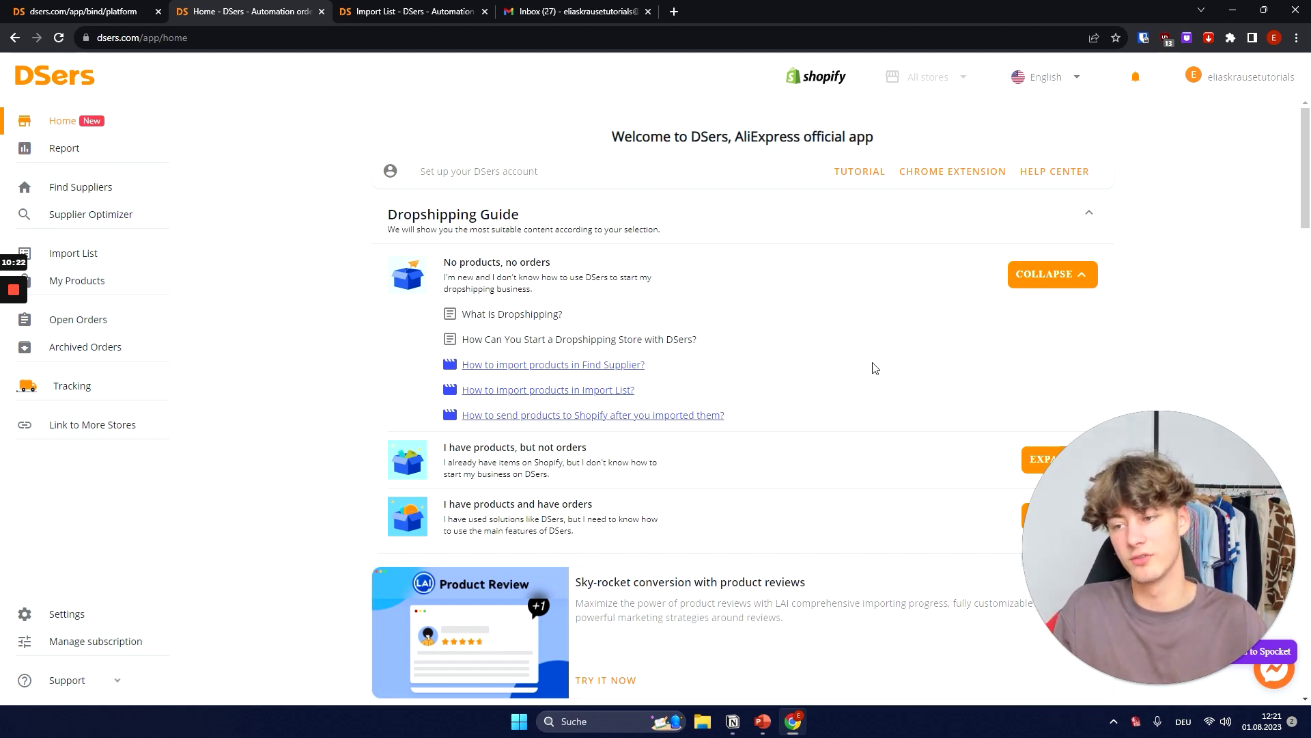
pyautogui.click(56, 150)
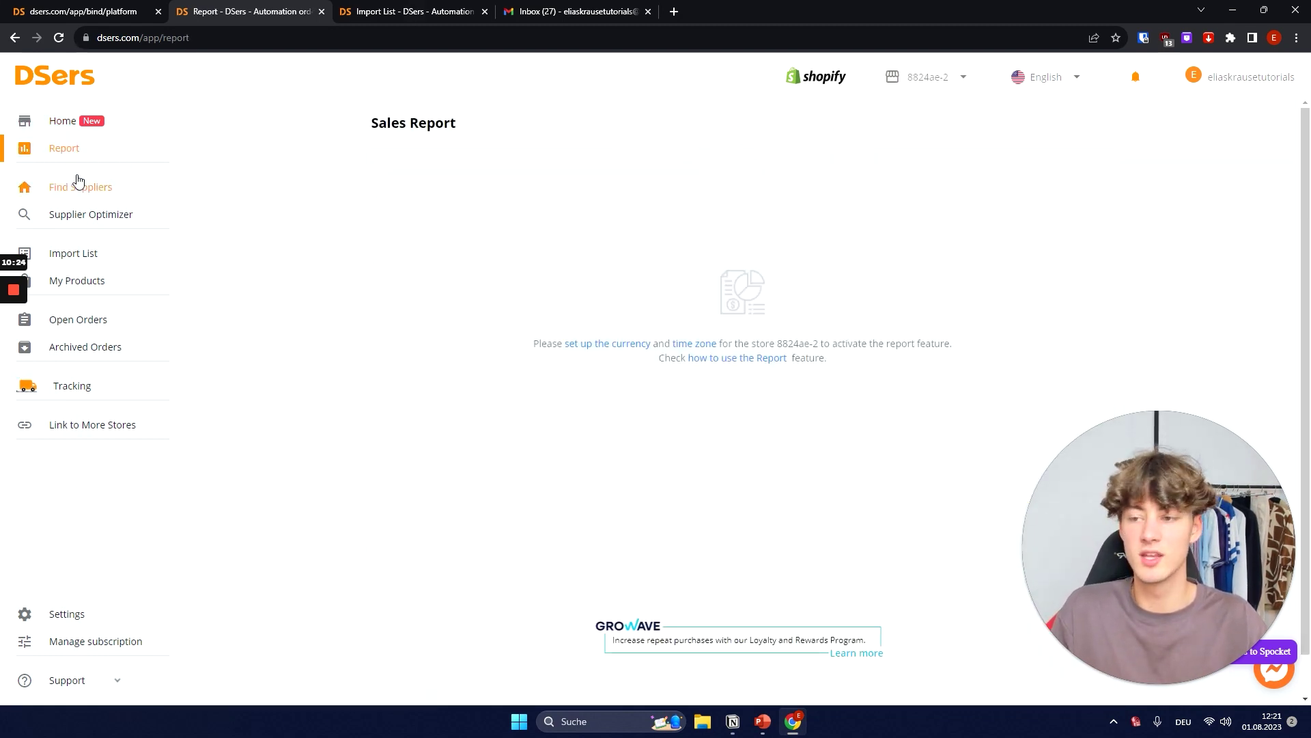
pyautogui.moveTo(502, 125); pyautogui.dragTo(351, 123)
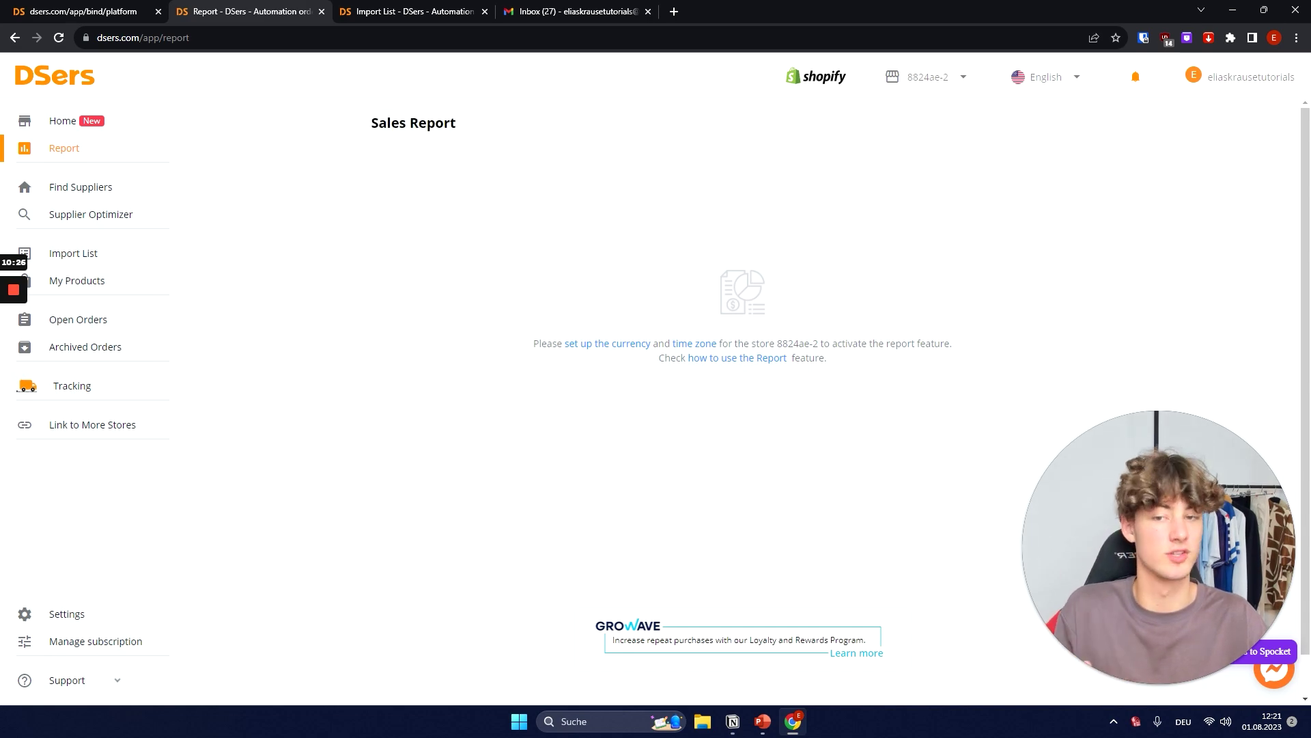
# - Browse the AliExpress products in Find Suppliers and look up alternative suppliers for the portable blender
pyautogui.click(111, 192)
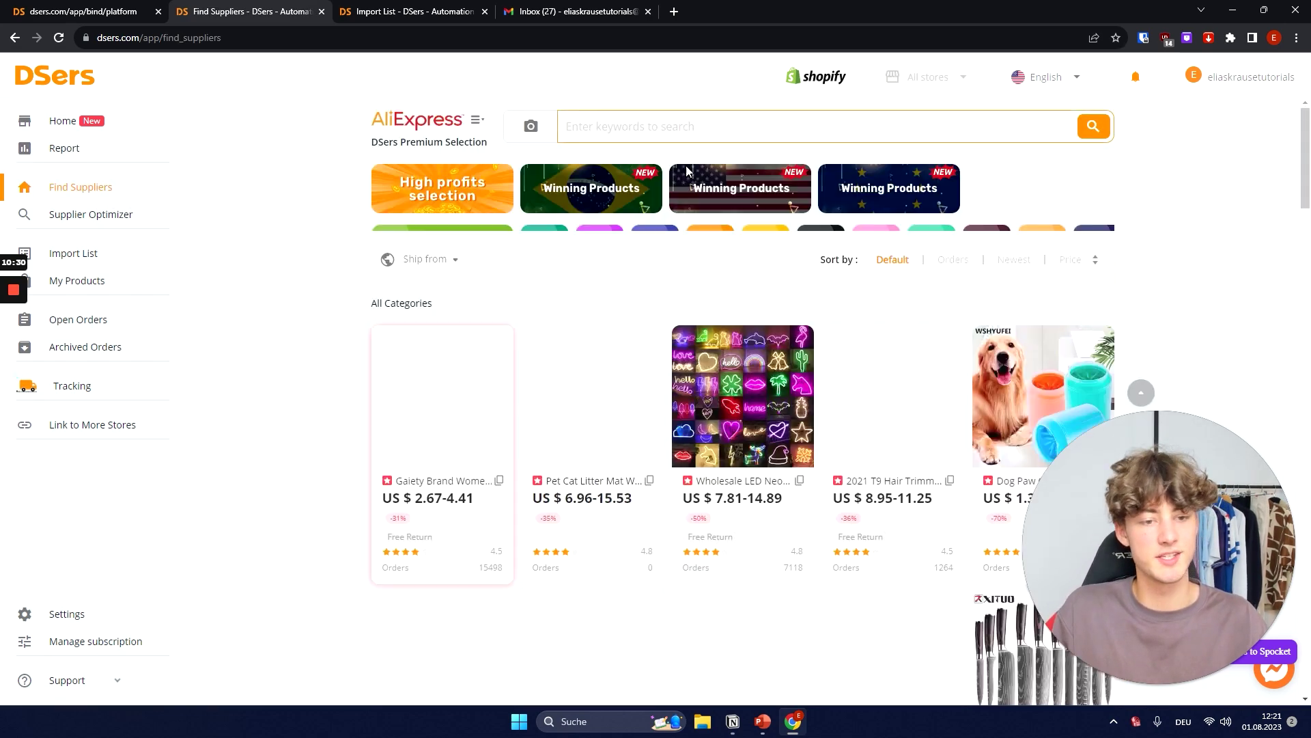
pyautogui.scroll(-8, 722, 198)
pyautogui.scroll(-12, 419, 285)
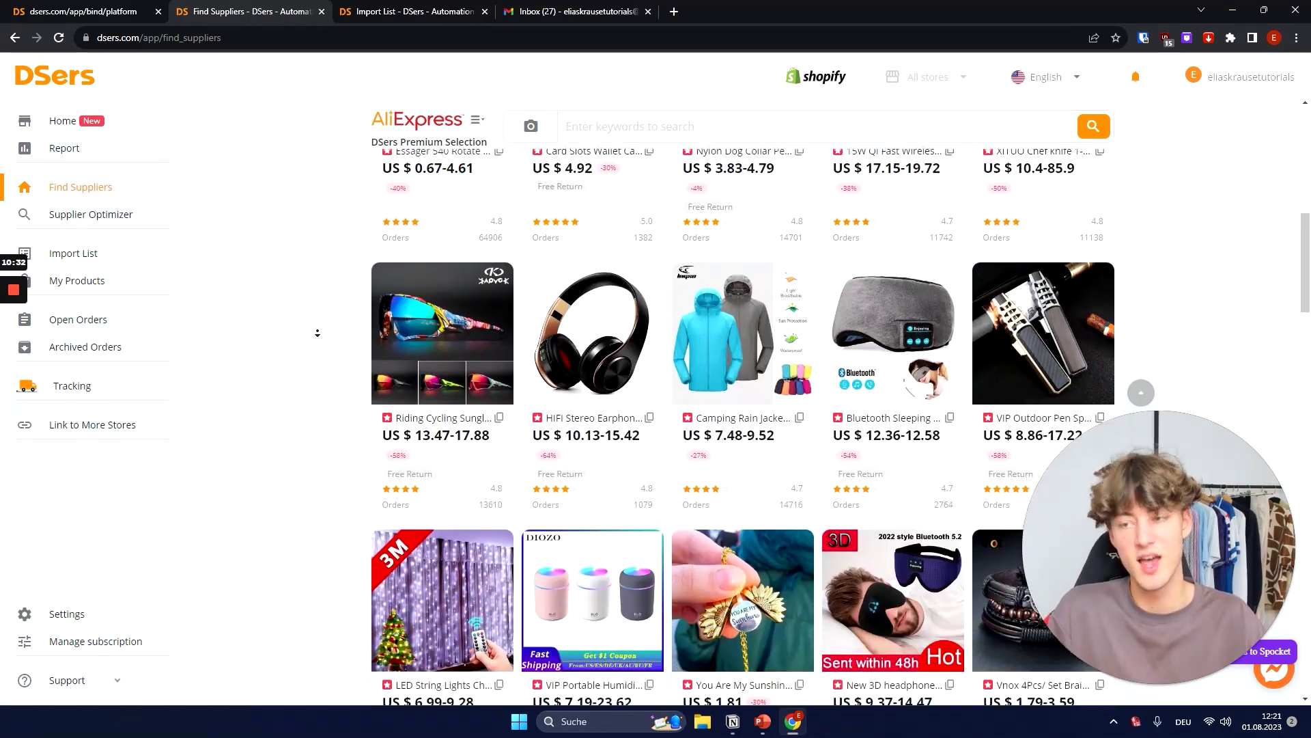
pyautogui.scroll(-5, 343, 354)
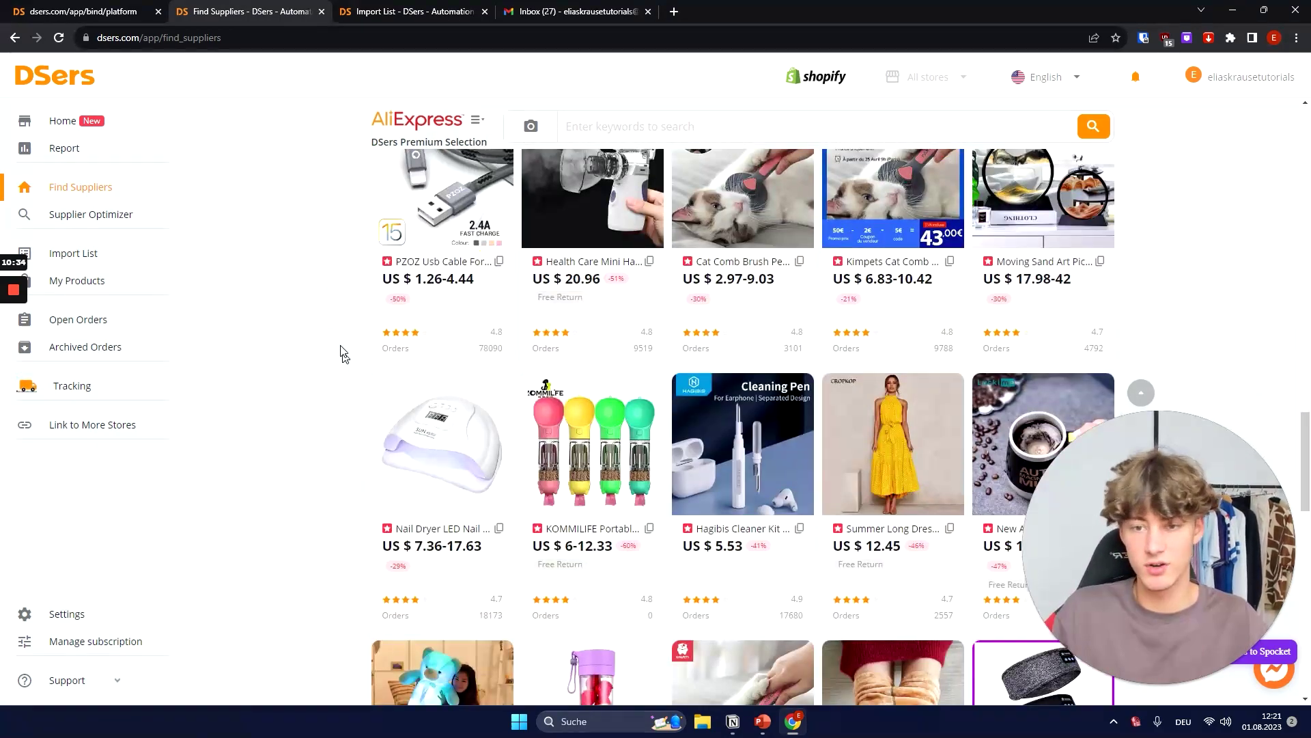
pyautogui.scroll(-5, 374, 369)
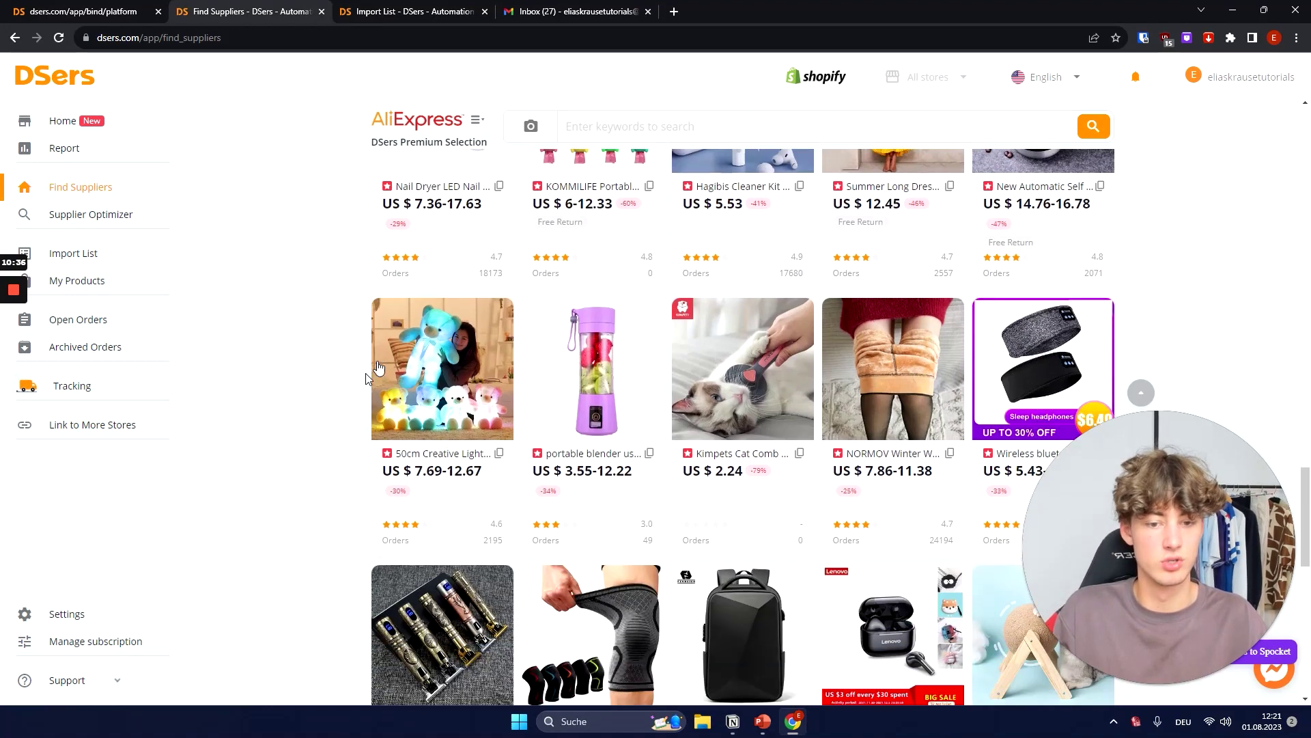
pyautogui.scroll(-2, 571, 313)
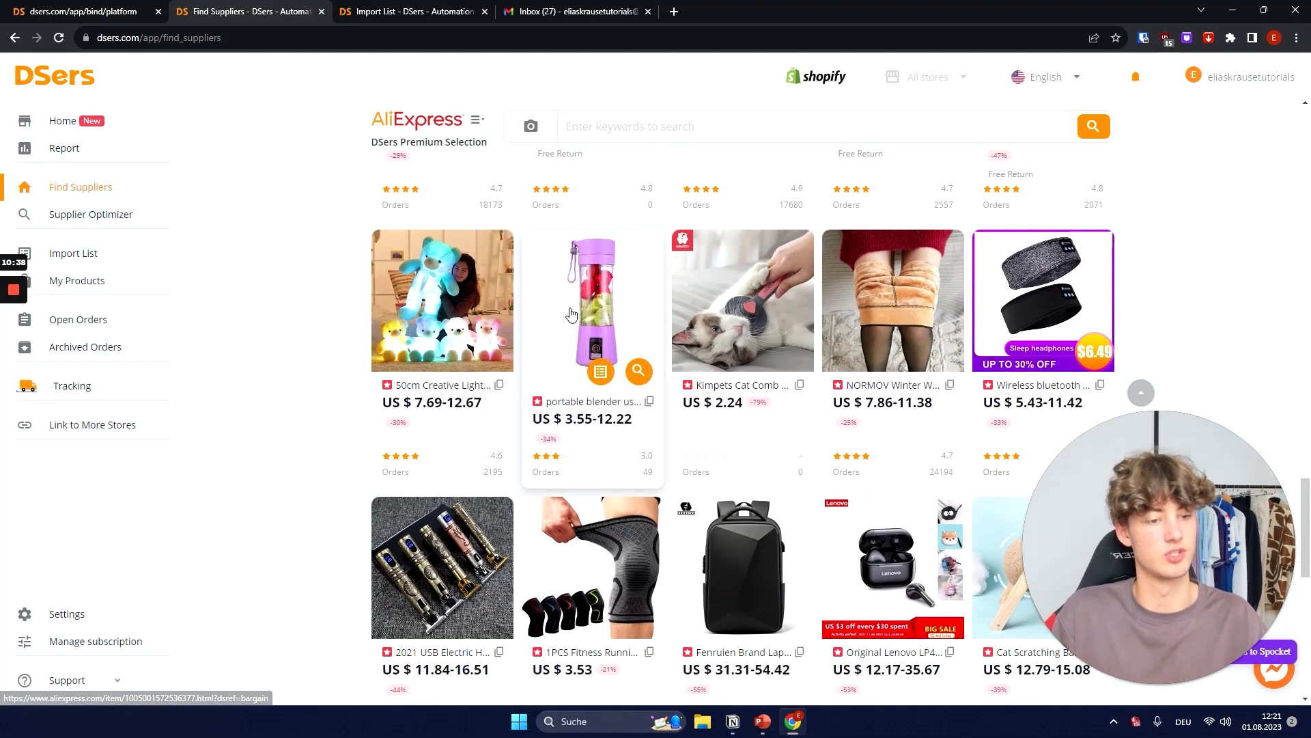
pyautogui.scroll(1, 571, 313)
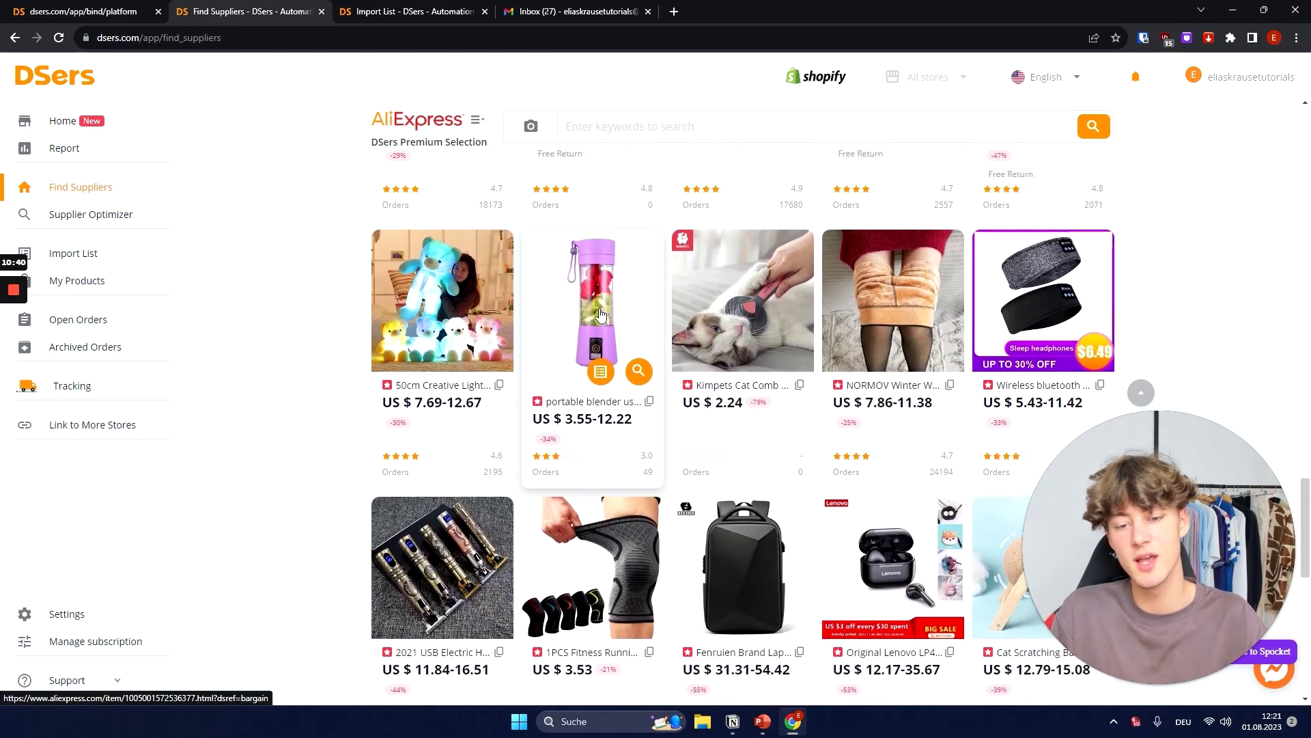
pyautogui.click(640, 372)
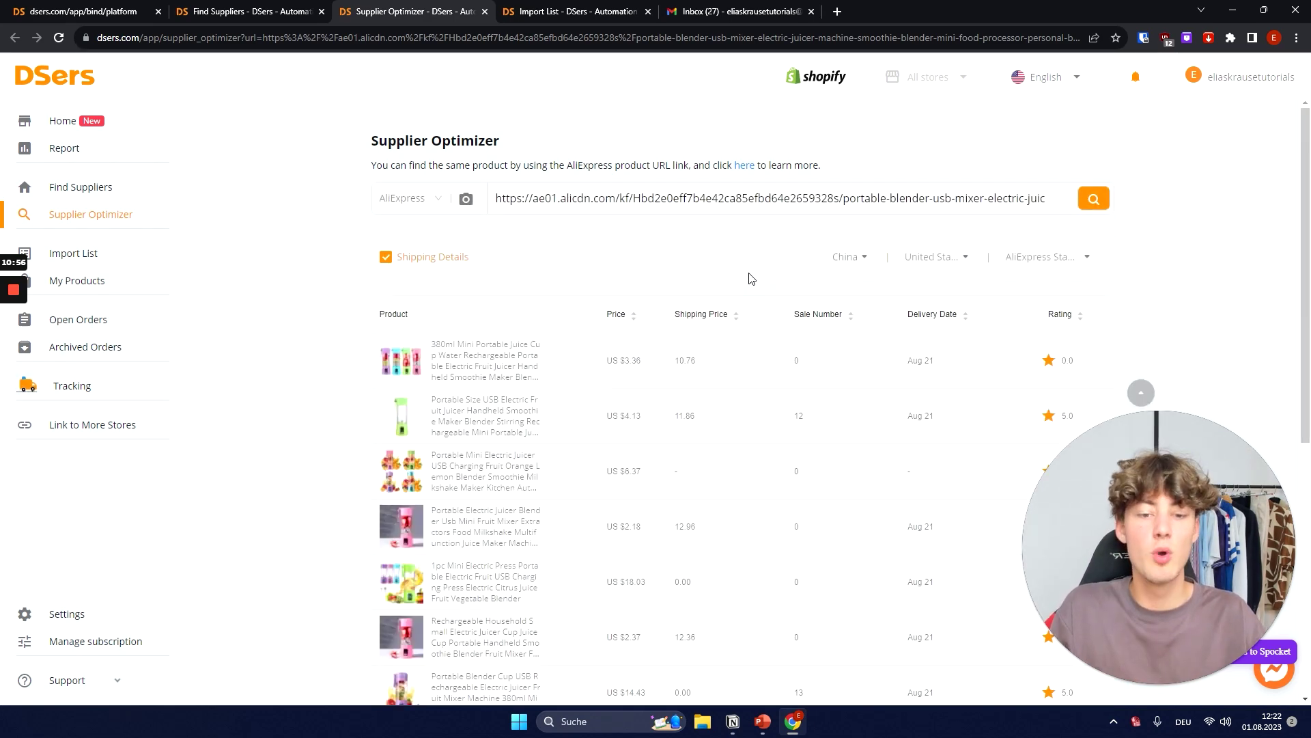
# - Import the 380ml Mini Portable Juice Cup from the Supplier Optimizer results and go to the import list
pyautogui.scroll(-2, 605, 238)
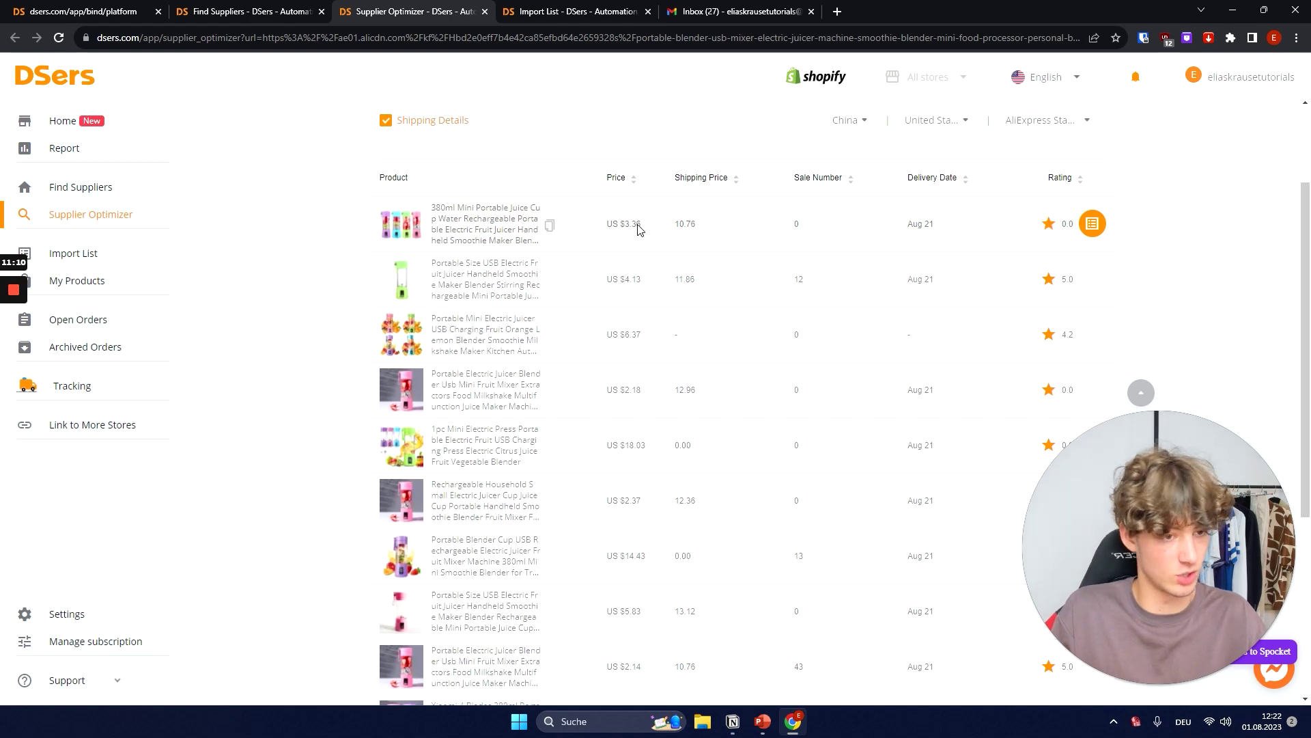
pyautogui.click(1093, 225)
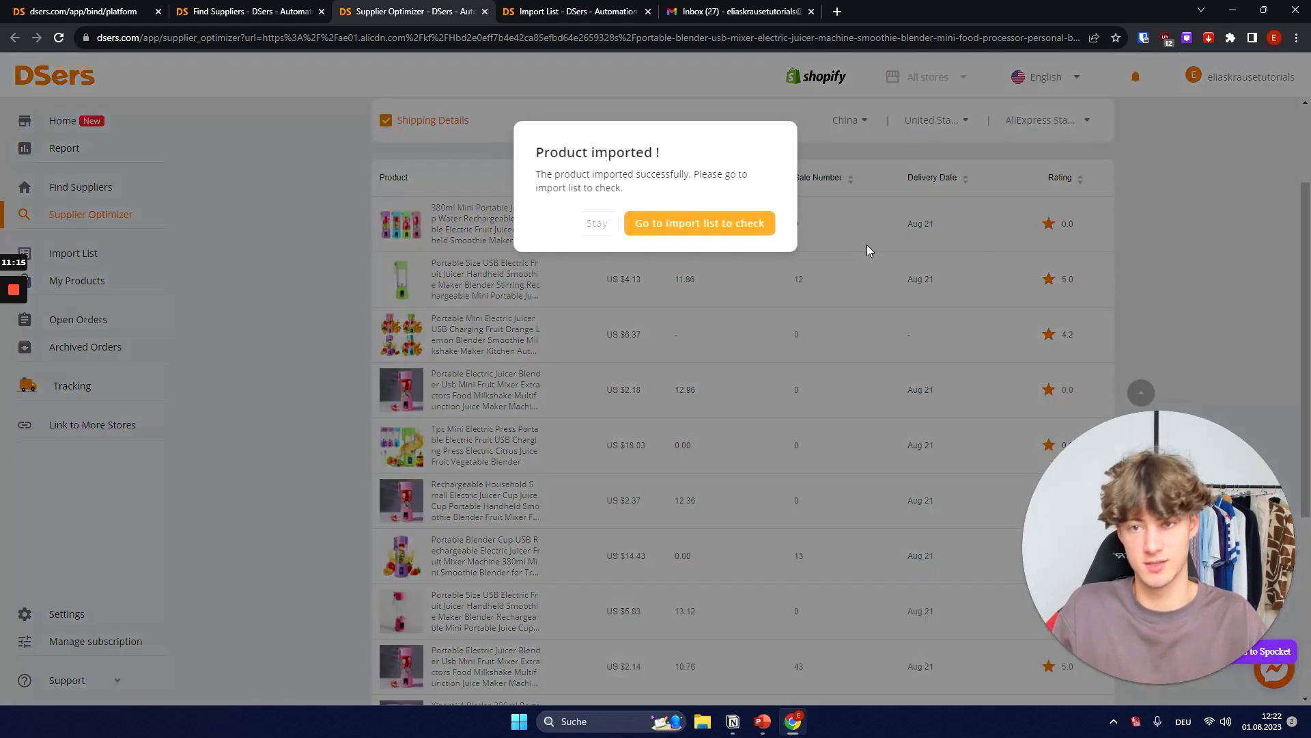
pyautogui.moveTo(664, 155); pyautogui.dragTo(519, 151)
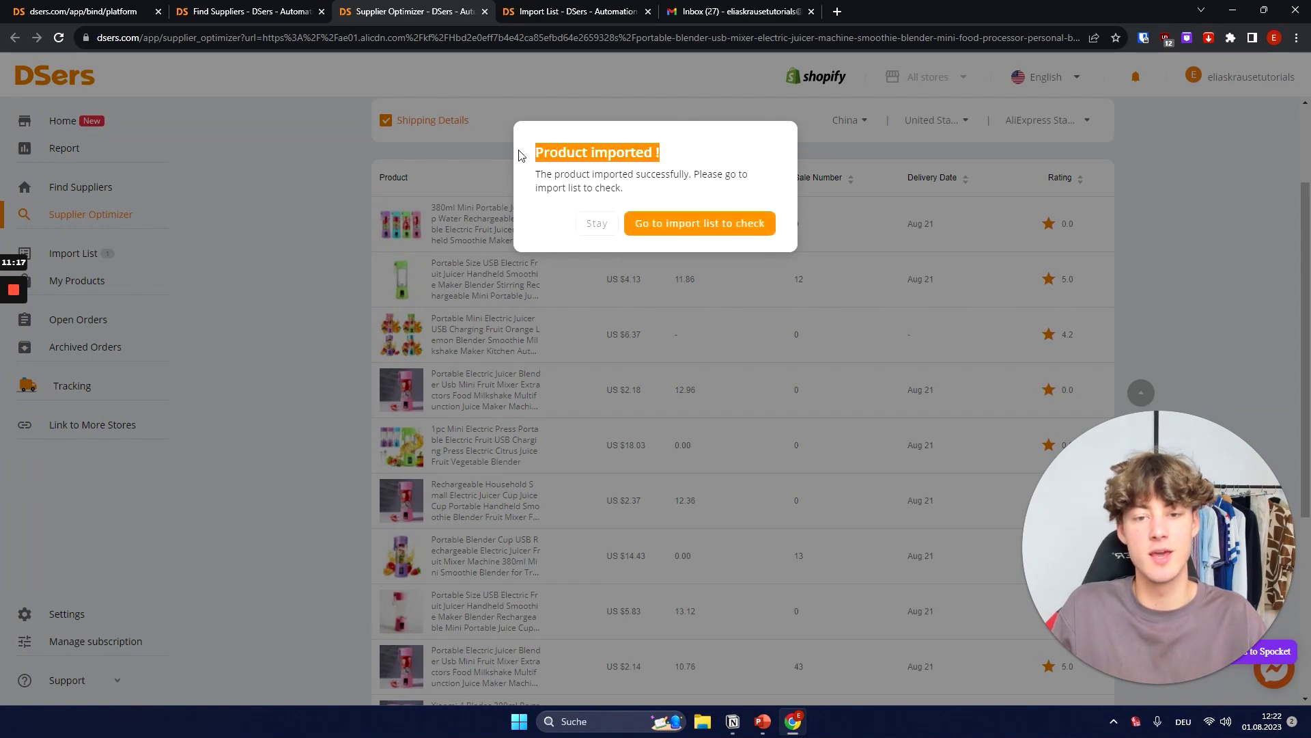
pyautogui.click(702, 203)
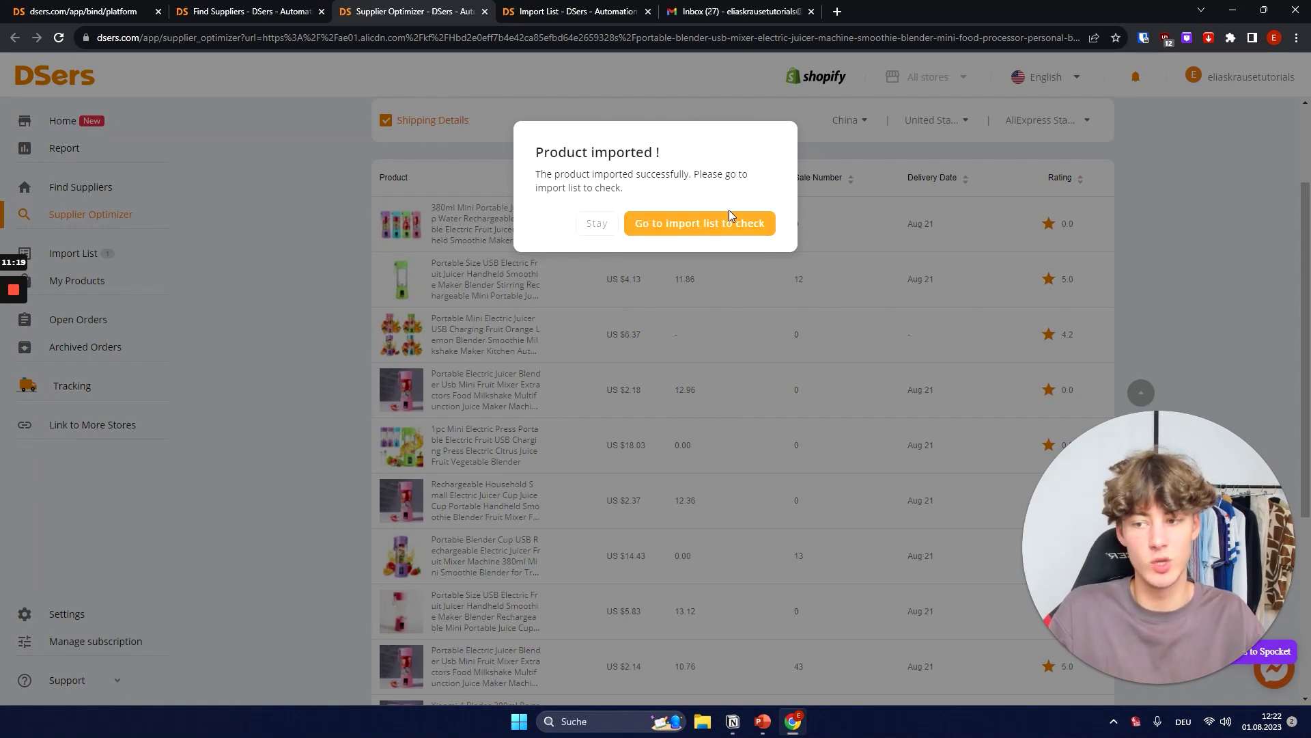
pyautogui.click(704, 231)
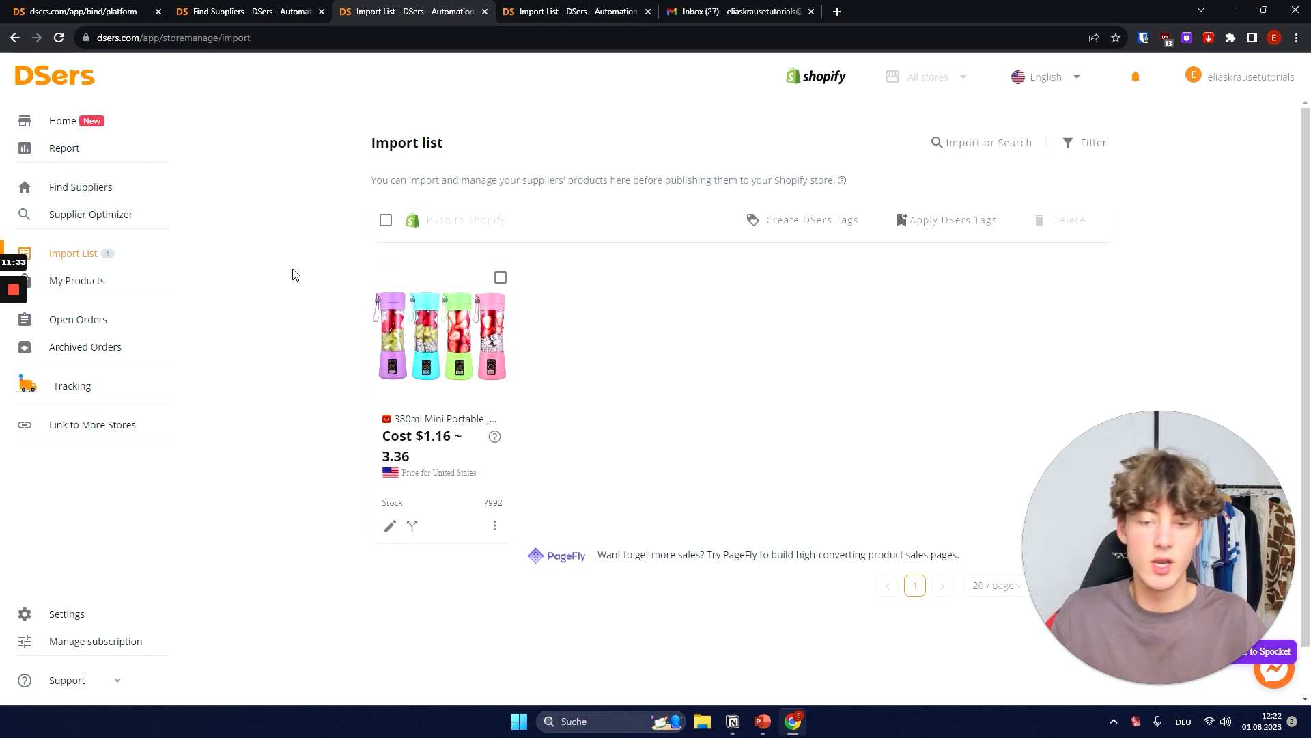
# - Select the imported 380ml blender in the import list and bring up its Push to Shopify options
pyautogui.click(502, 278)
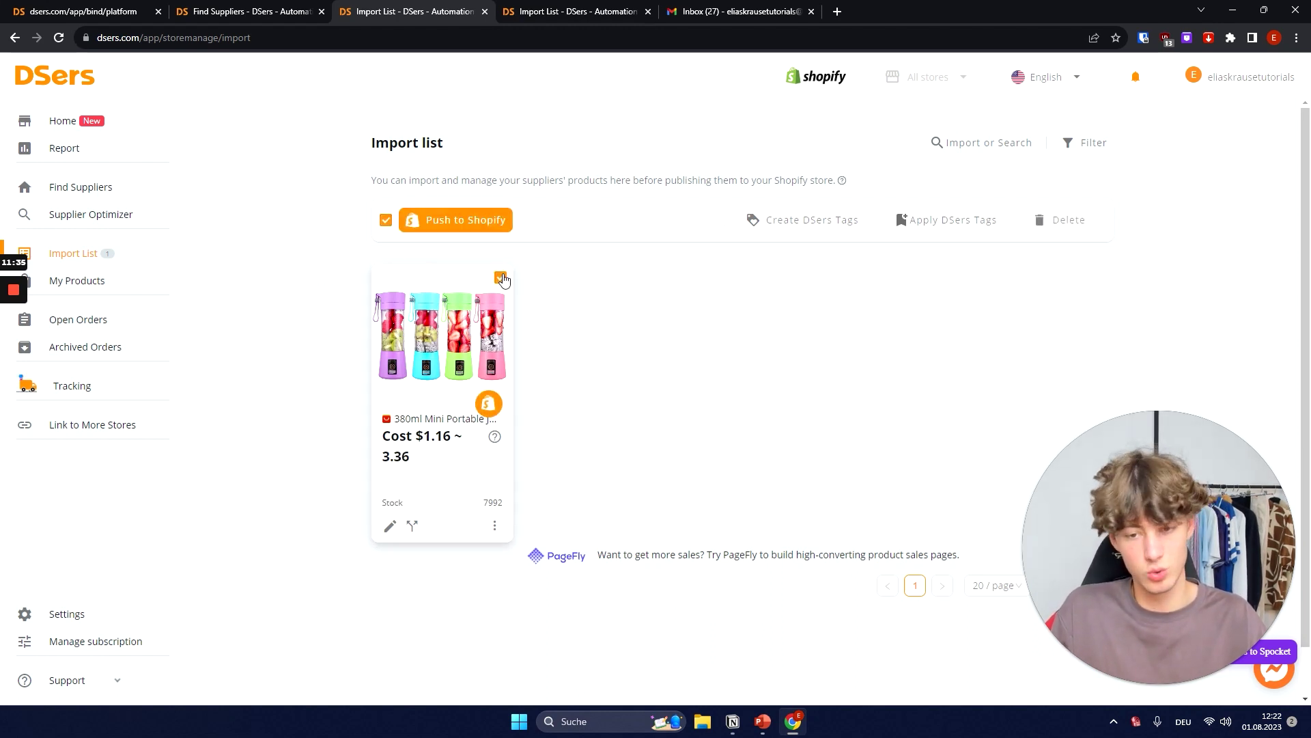
pyautogui.click(502, 279)
pyautogui.click(501, 278)
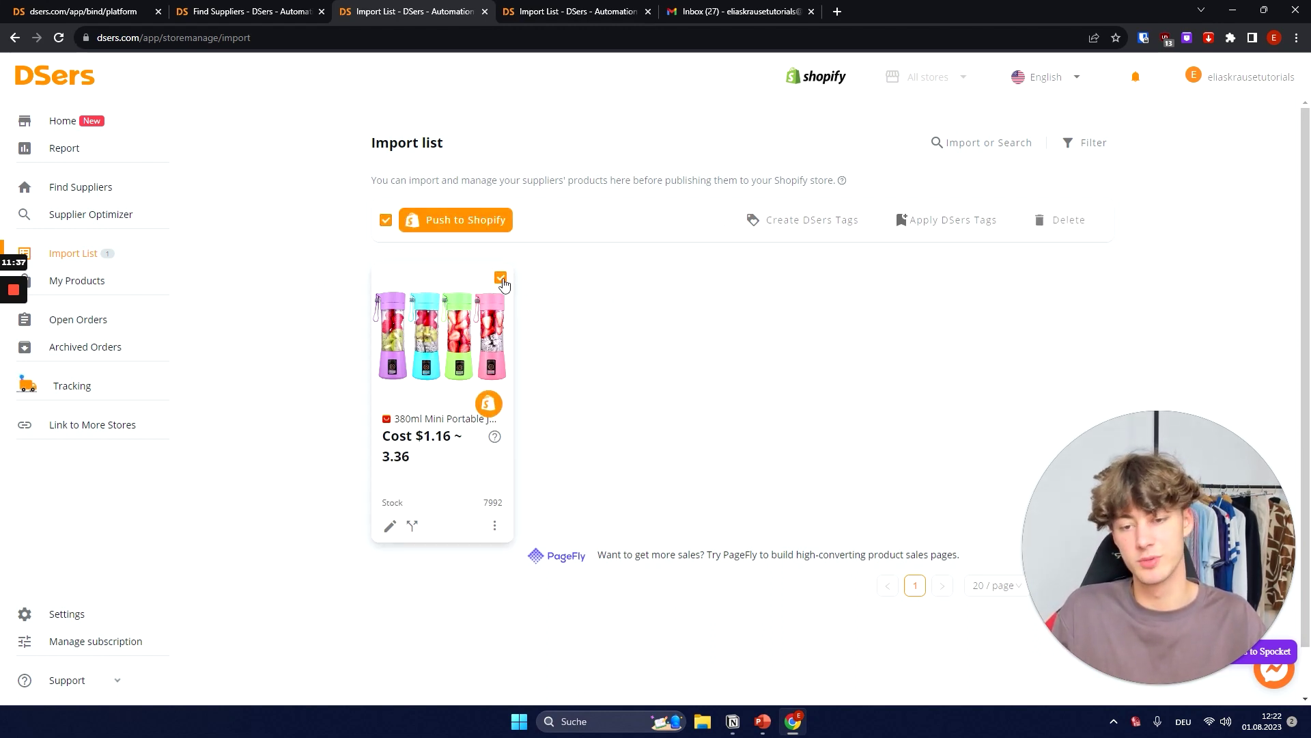
pyautogui.click(501, 279)
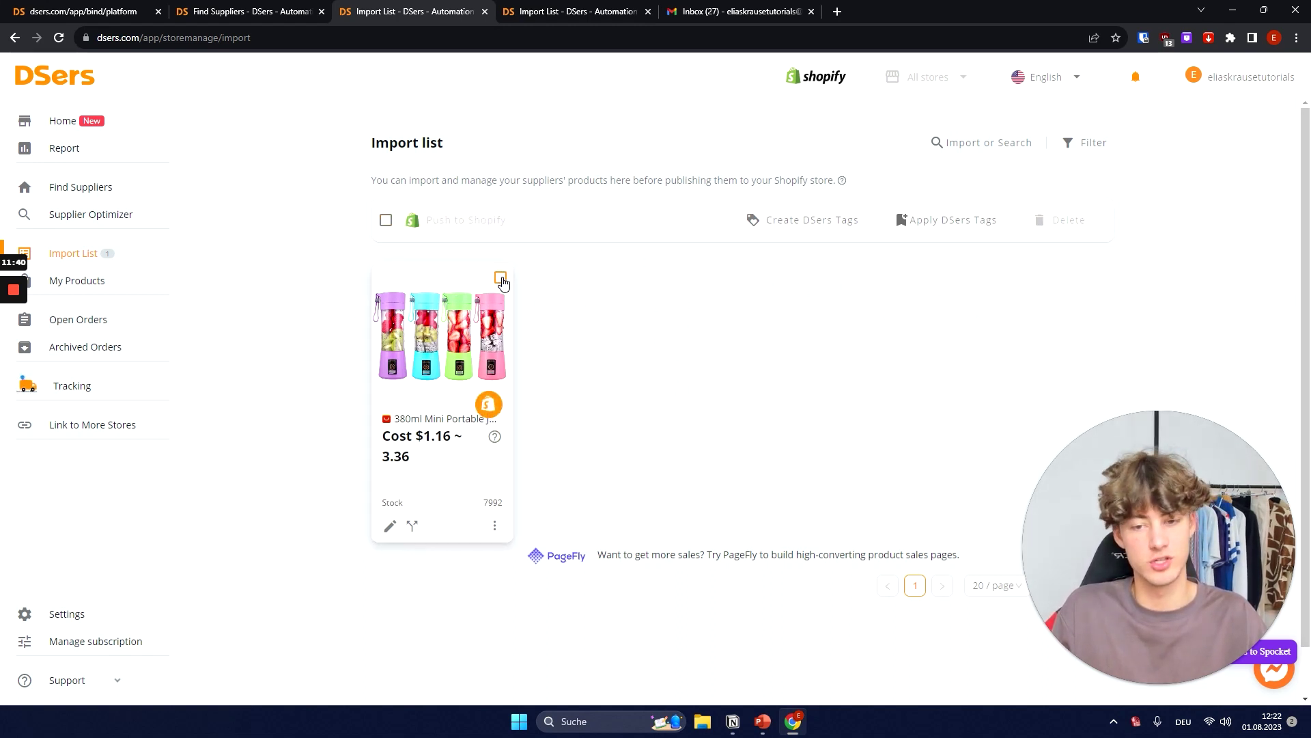
pyautogui.click(501, 280)
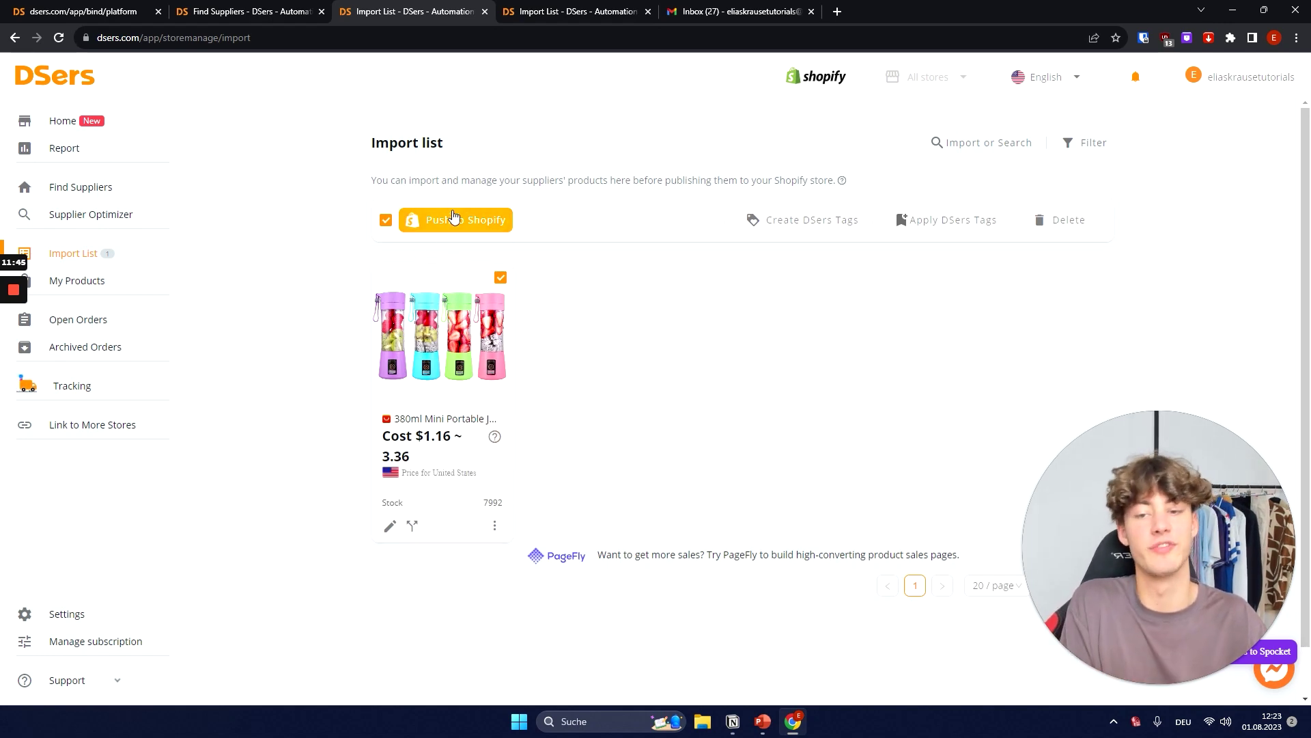
pyautogui.click(450, 228)
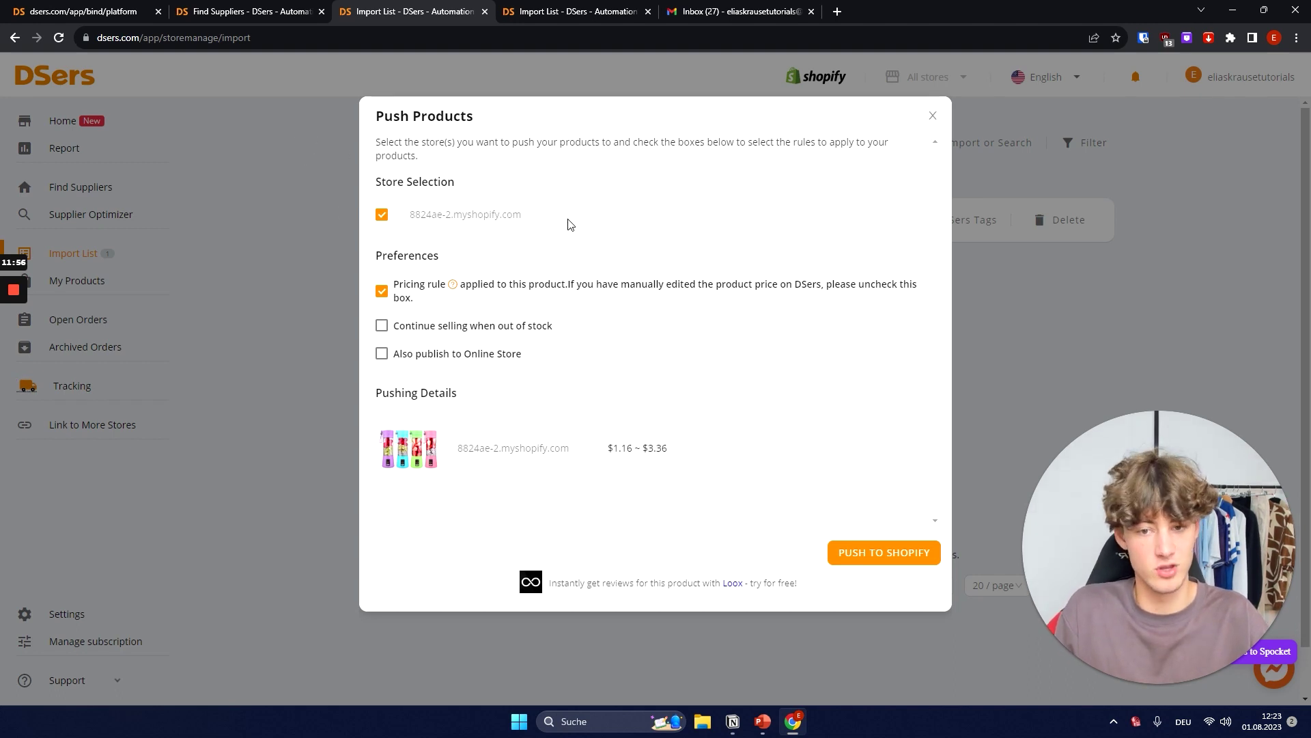
# - Review the store selection and preferences, enable Continue selling when out of stock, and push the product to Shopify
pyautogui.moveTo(388, 217); pyautogui.dragTo(348, 176)
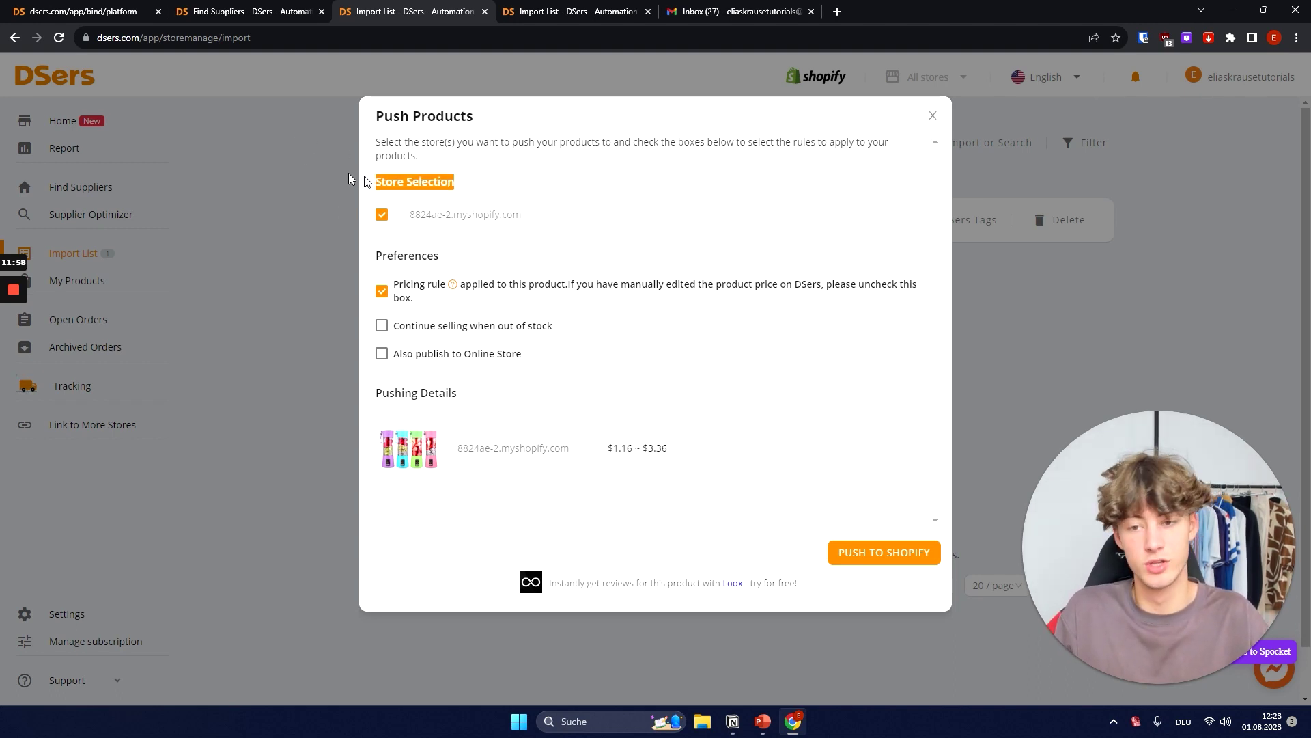
pyautogui.click(440, 209)
pyautogui.moveTo(477, 259); pyautogui.dragTo(375, 260)
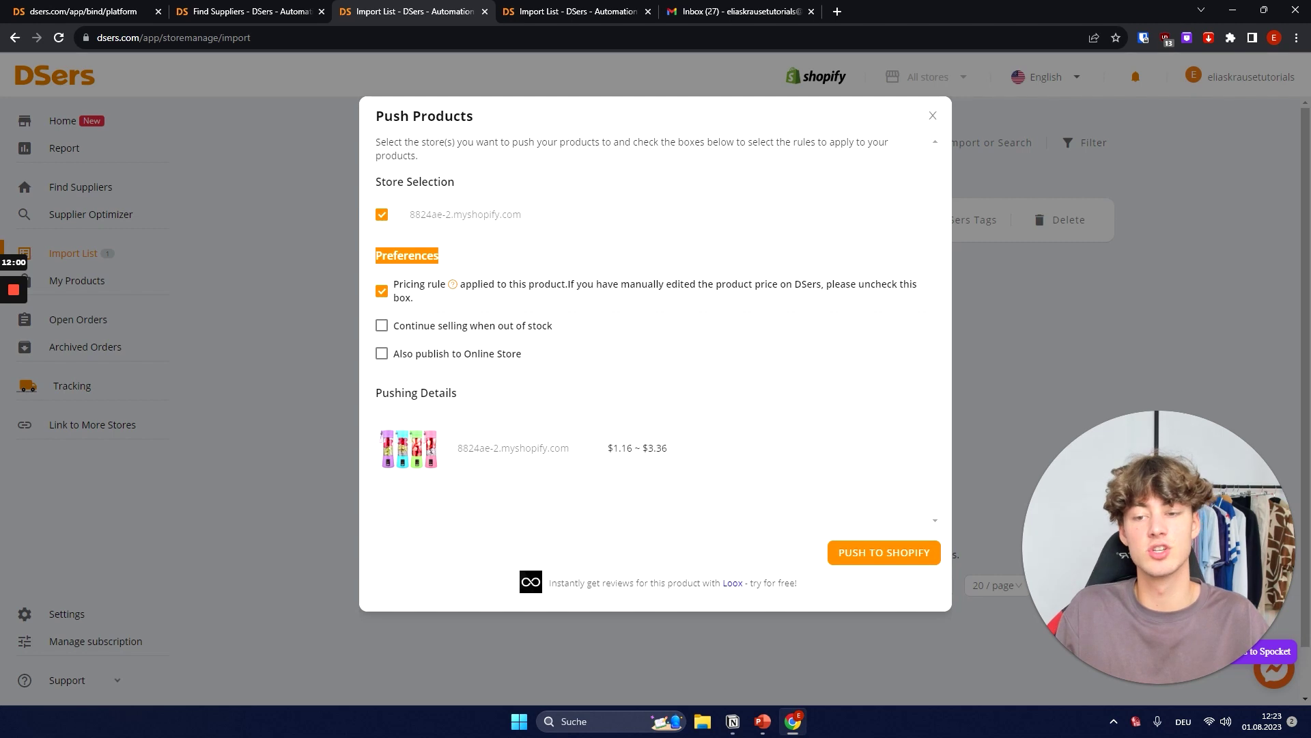
pyautogui.click(453, 258)
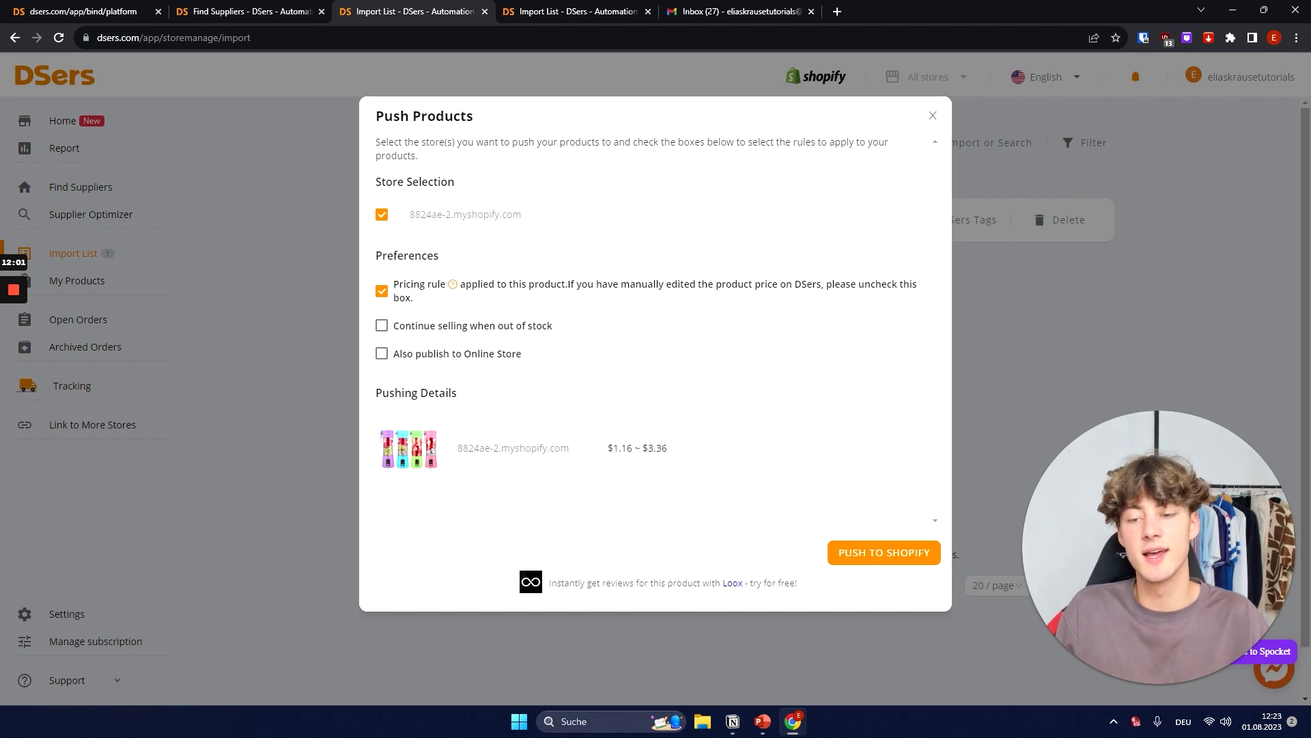
pyautogui.moveTo(413, 299); pyautogui.dragTo(400, 332)
pyautogui.click(463, 305)
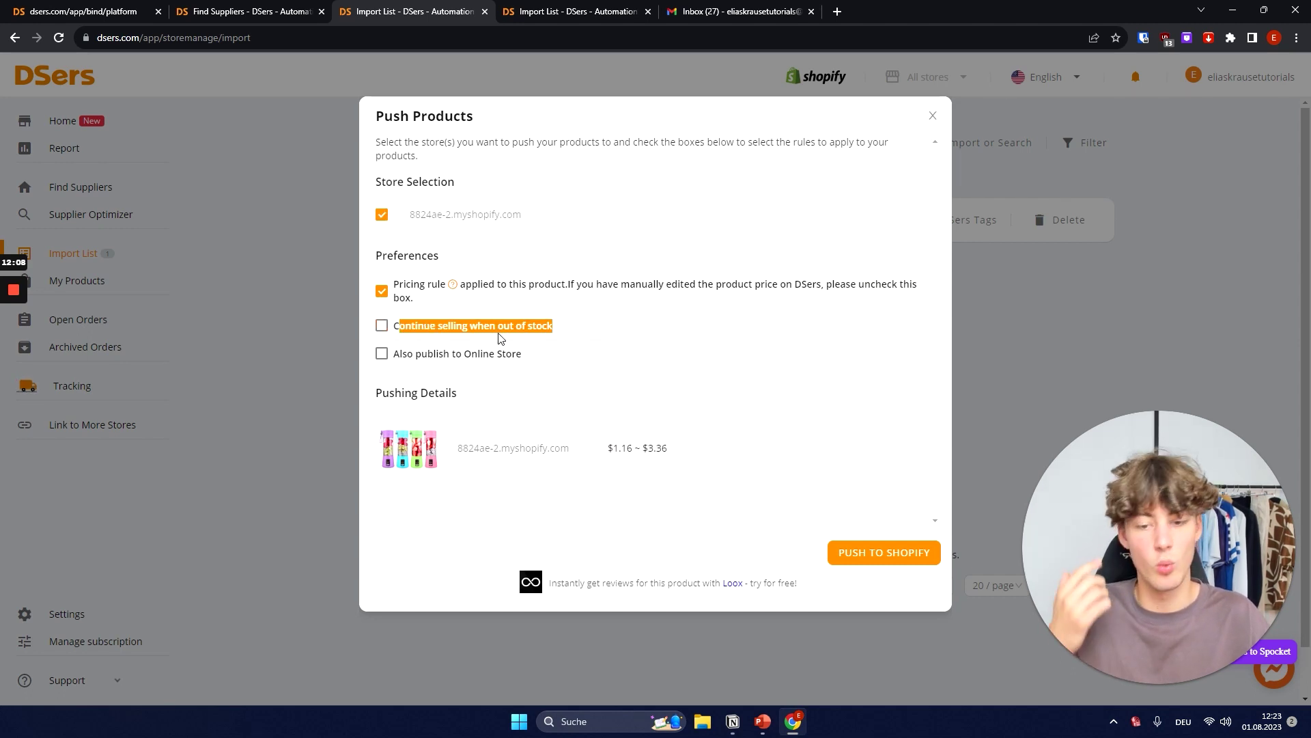
pyautogui.click(516, 330)
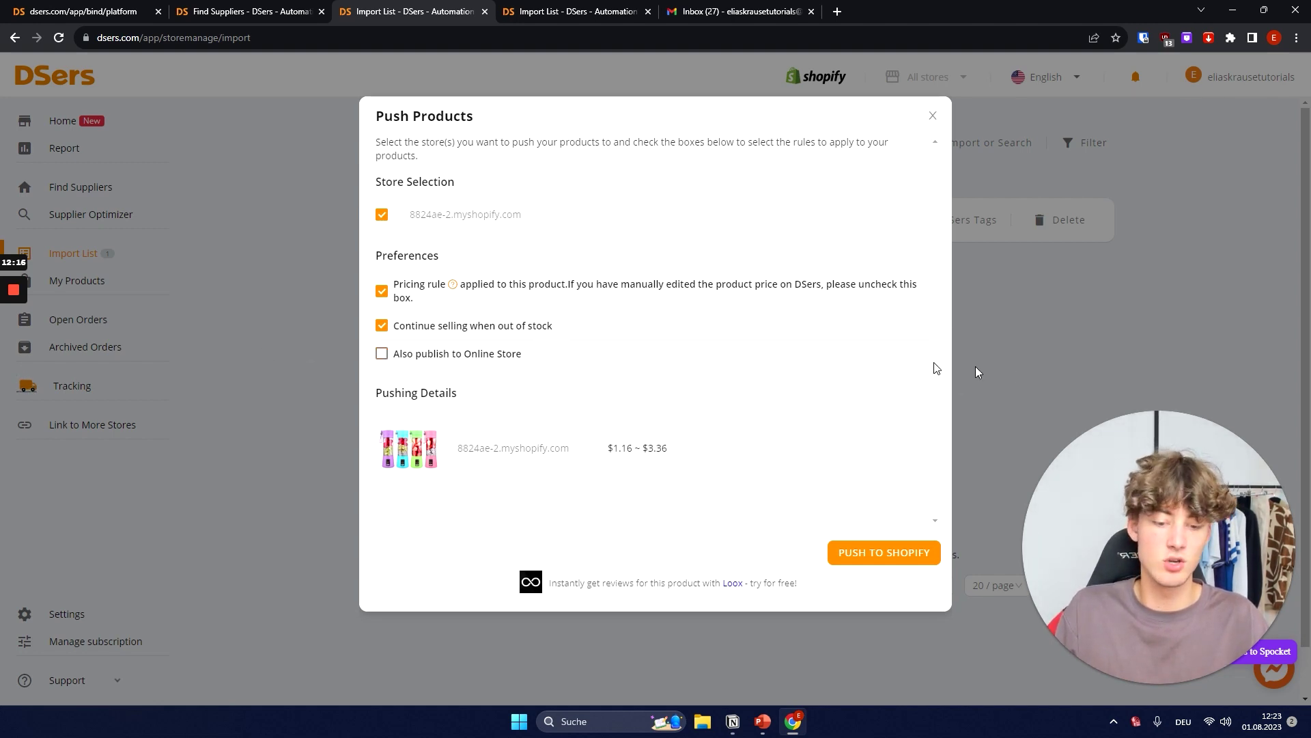
pyautogui.click(877, 552)
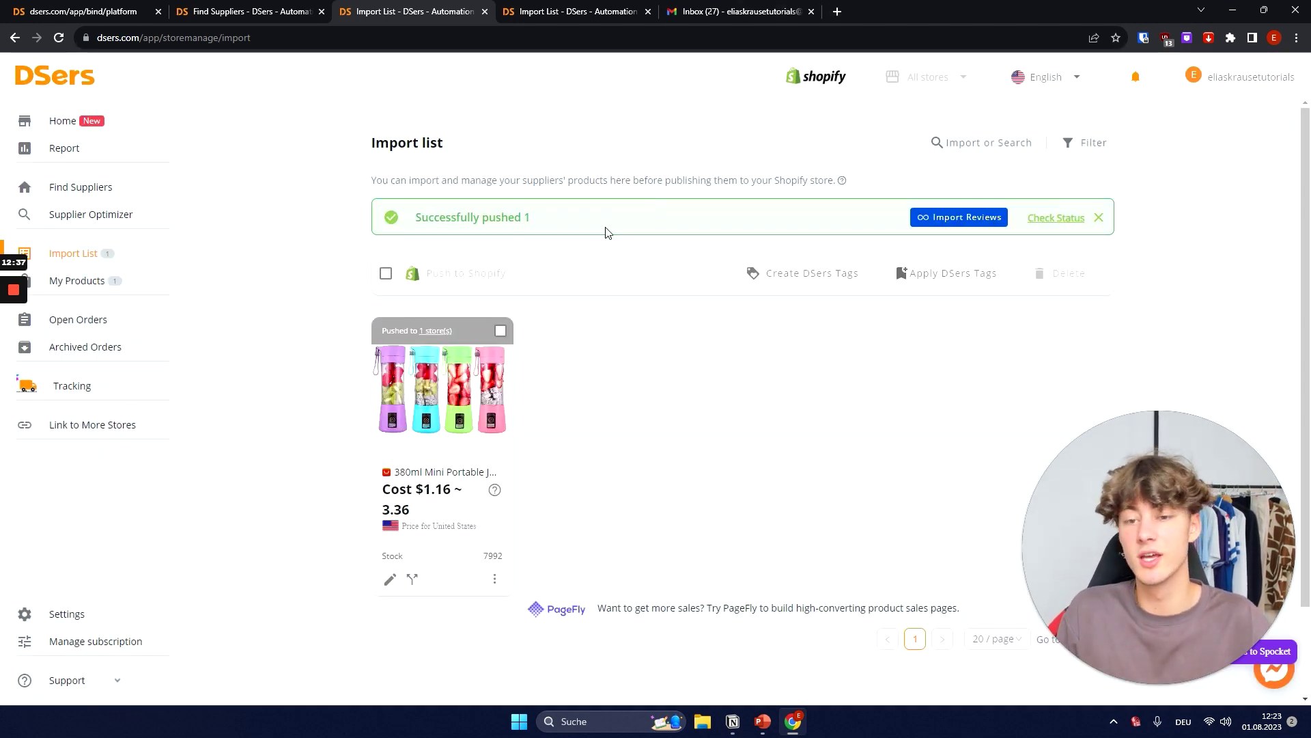
pyautogui.moveTo(592, 224); pyautogui.dragTo(407, 211)
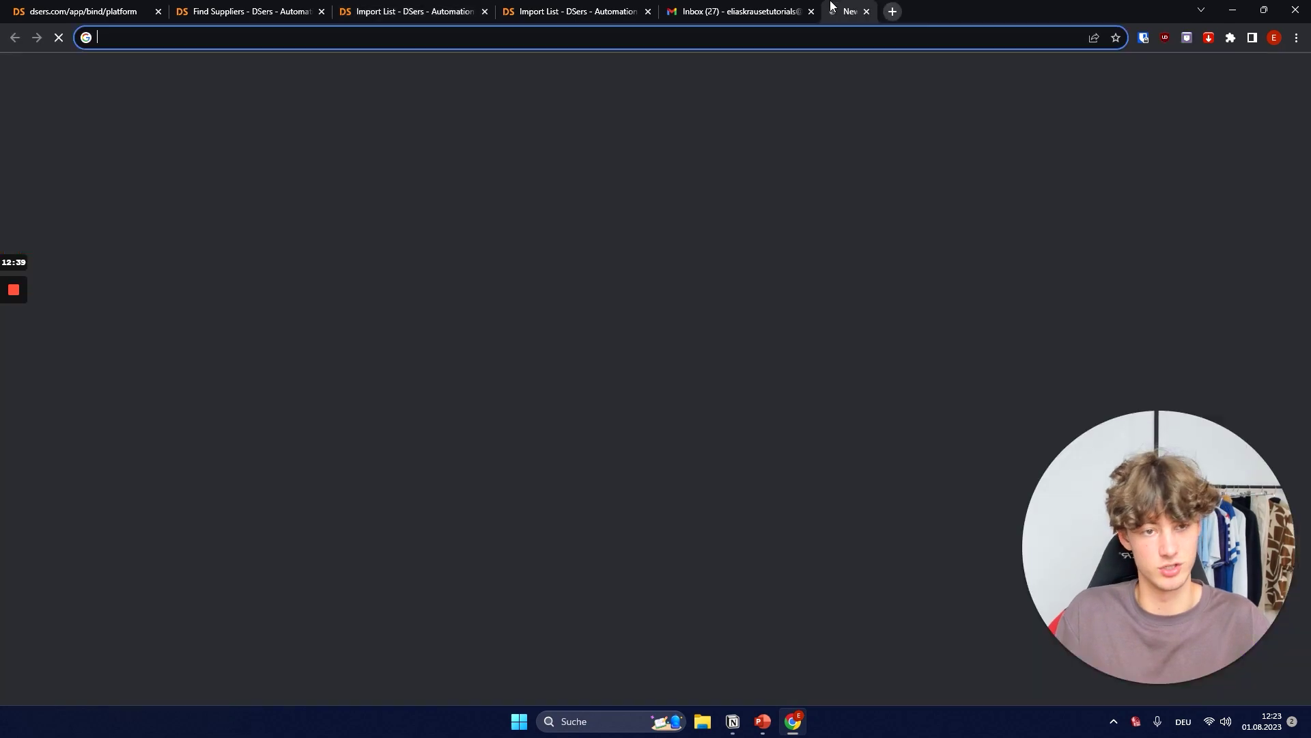
# - Open the store's Shopify admin at admin.shopify.com in a new browser tab
pyautogui.click(837, 12)
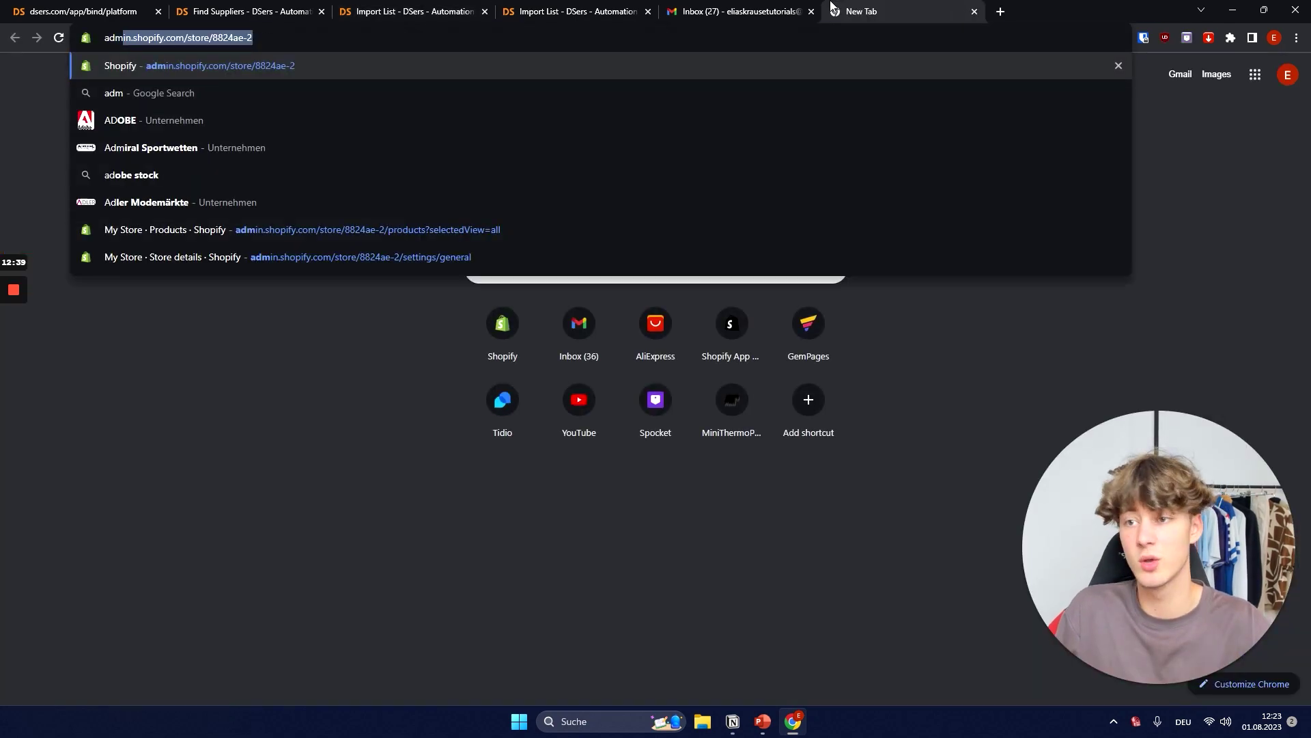
pyautogui.write('admin')
pyautogui.press('Return')
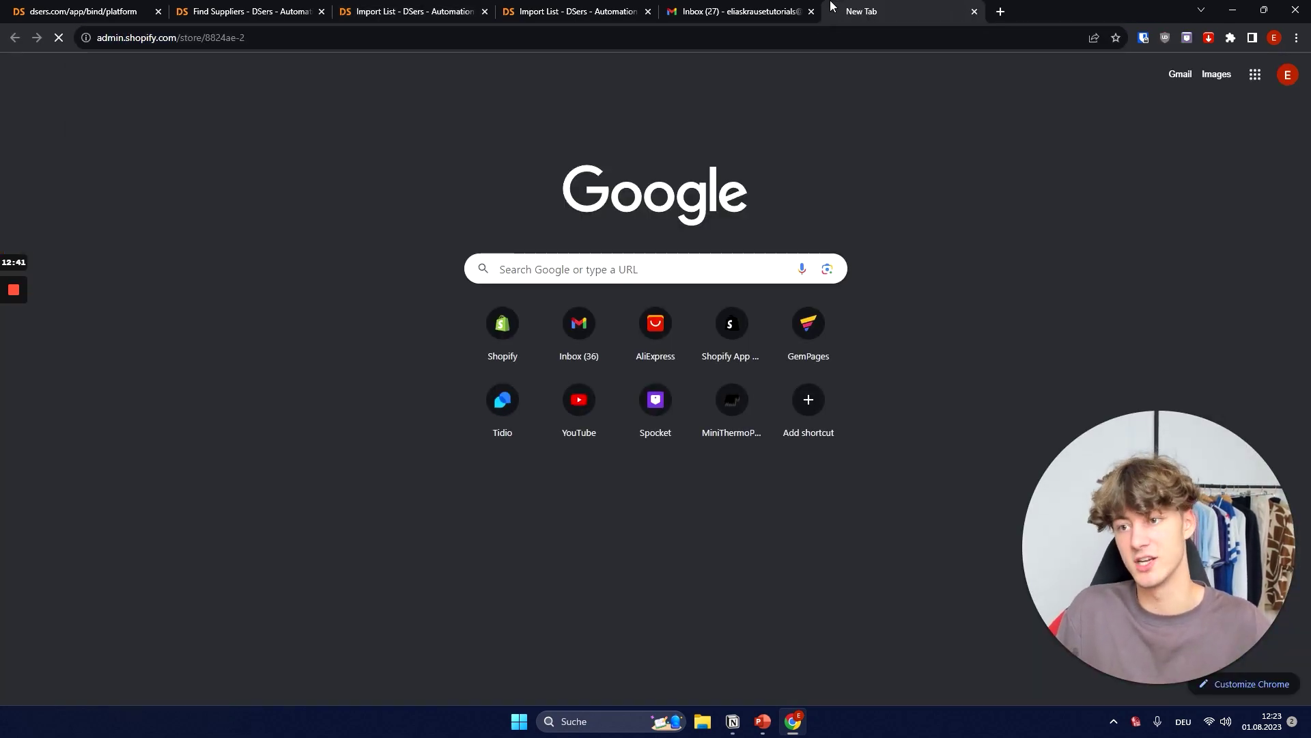
# - Open the pushed 380ml Mini Portable Juice Cup from the store's products and check its title
pyautogui.click(90, 151)
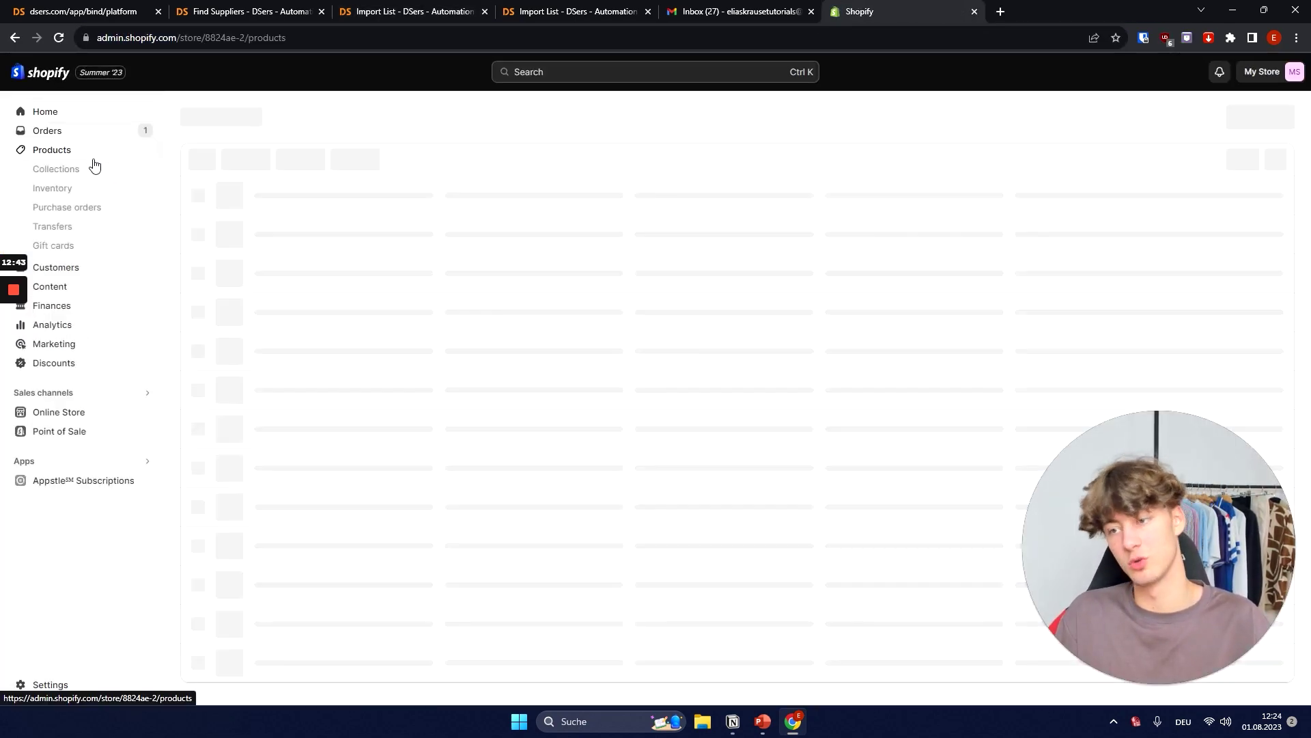
pyautogui.click(673, 215)
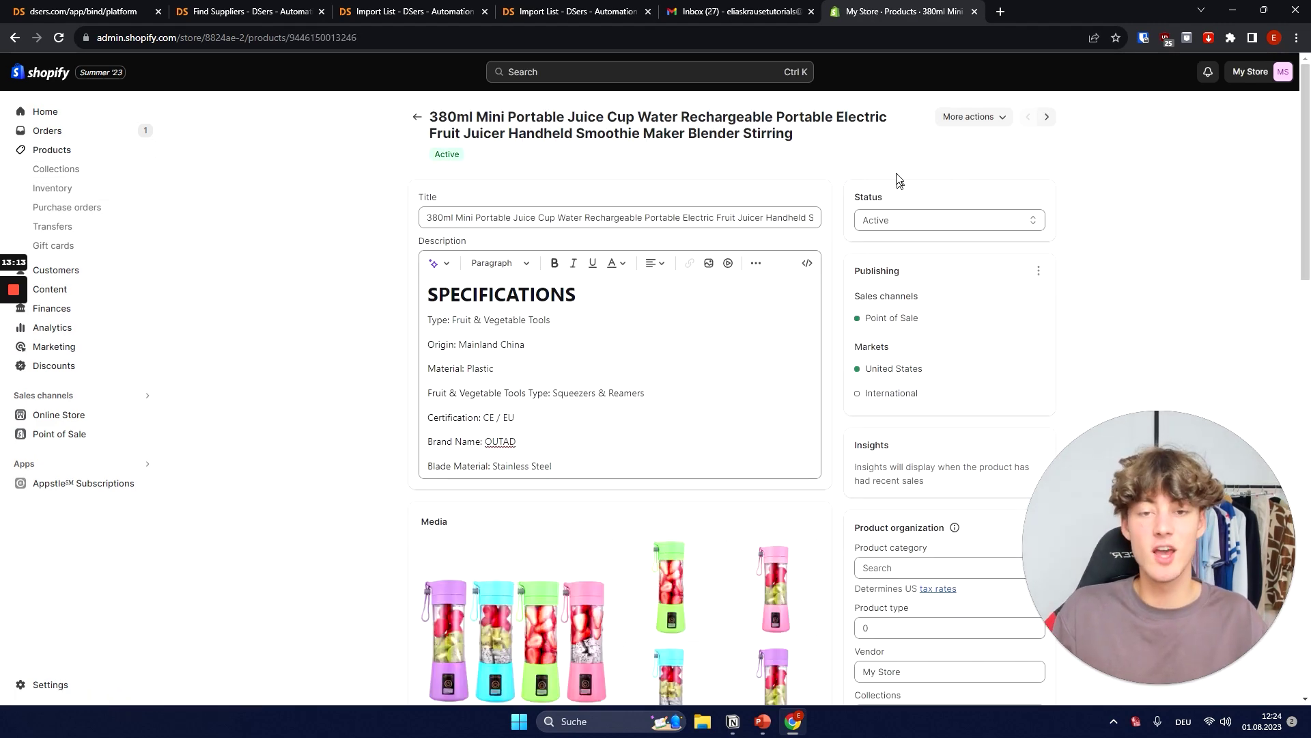
pyautogui.moveTo(755, 154); pyautogui.dragTo(416, 117)
pyautogui.click(517, 176)
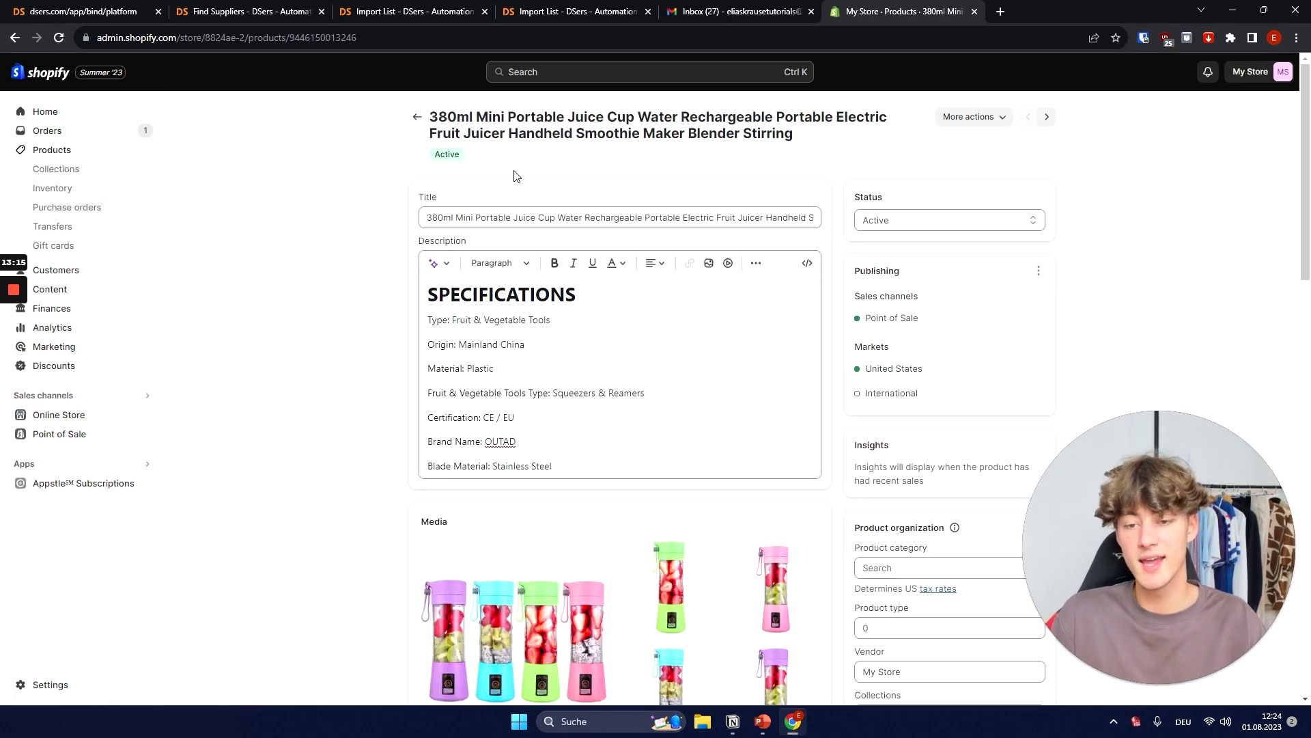
# - Review the juice cup's description, media images, variant prices and stock, and search engine listing
pyautogui.tripleClick(476, 344)
pyautogui.scroll(-10, 567, 410)
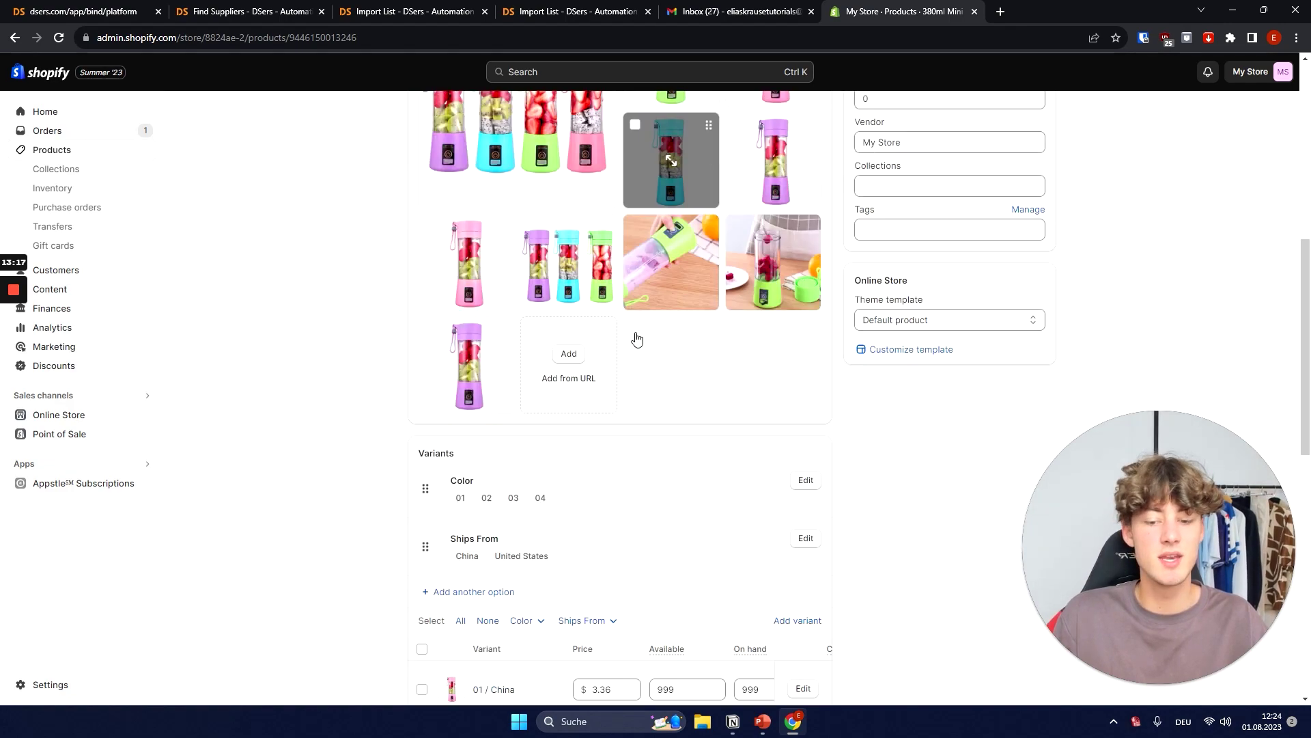
pyautogui.scroll(-6, 565, 416)
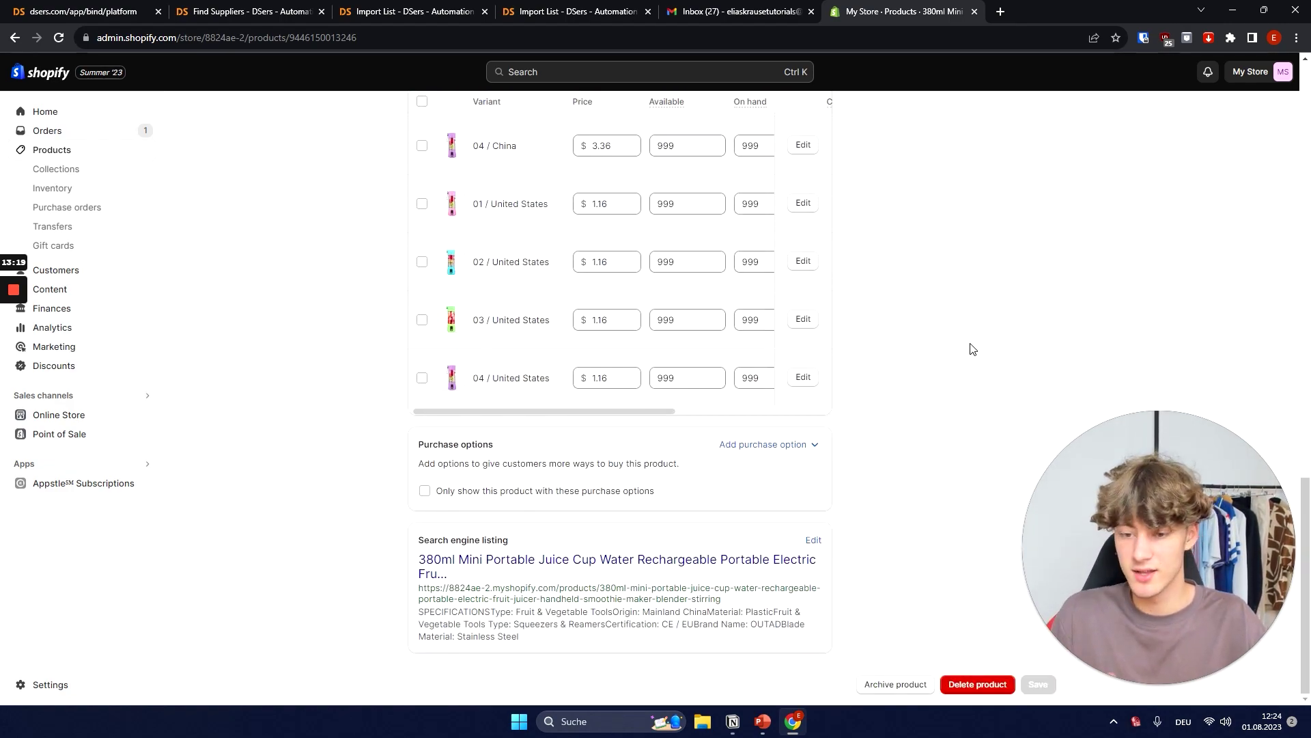
pyautogui.scroll(16, 963, 319)
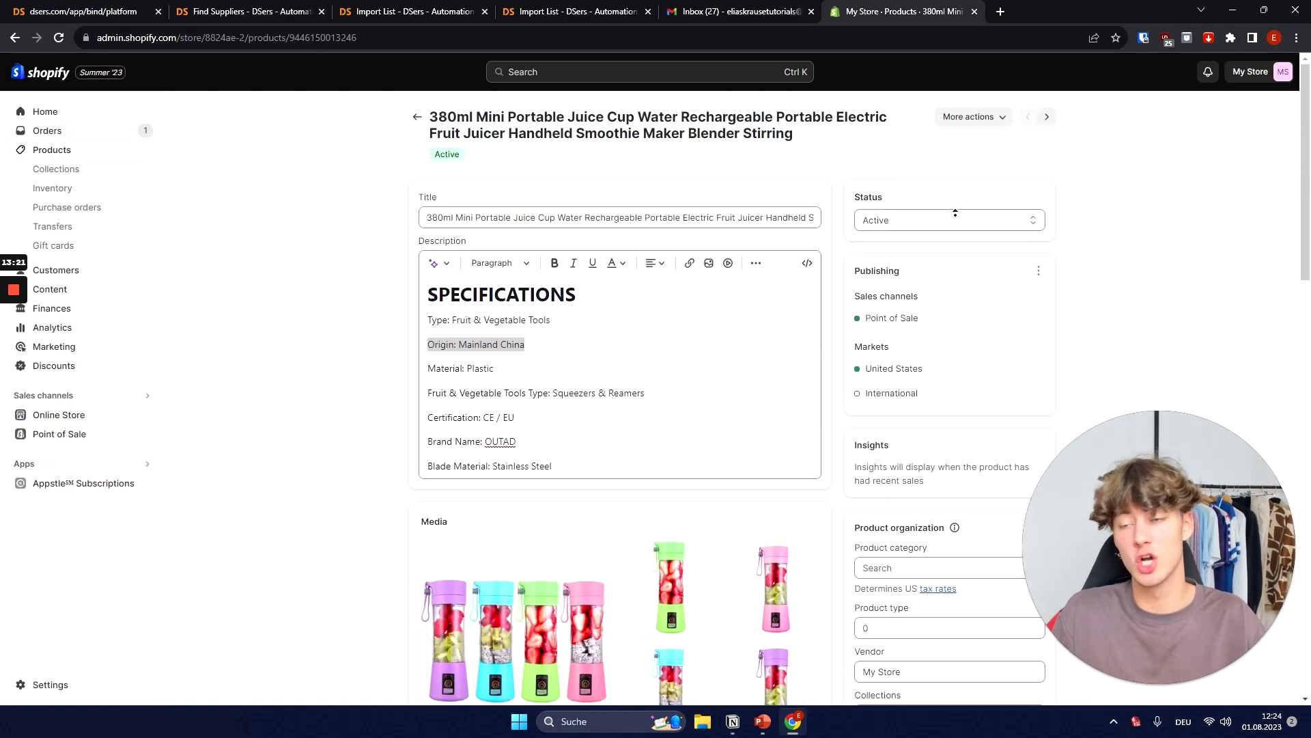
# - Switch back to DSers and view the open orders and the archived orders
pyautogui.click(123, 11)
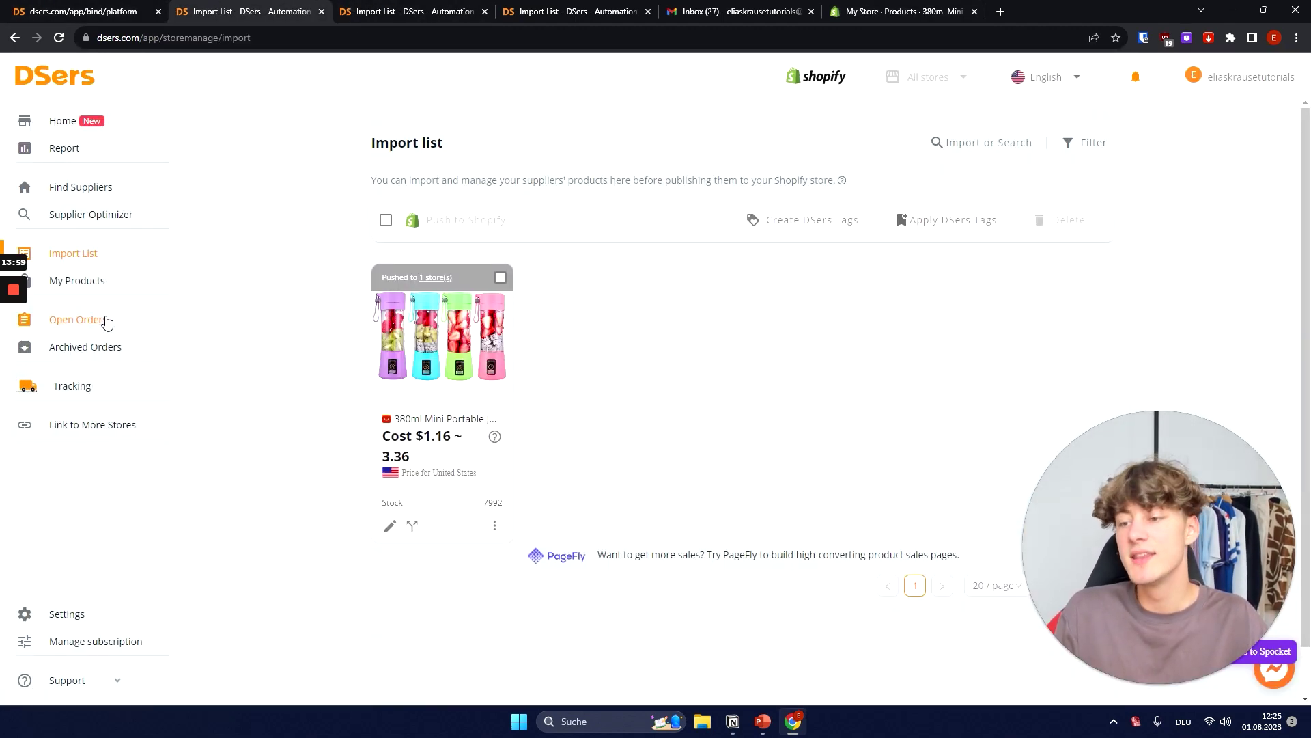
pyautogui.click(74, 327)
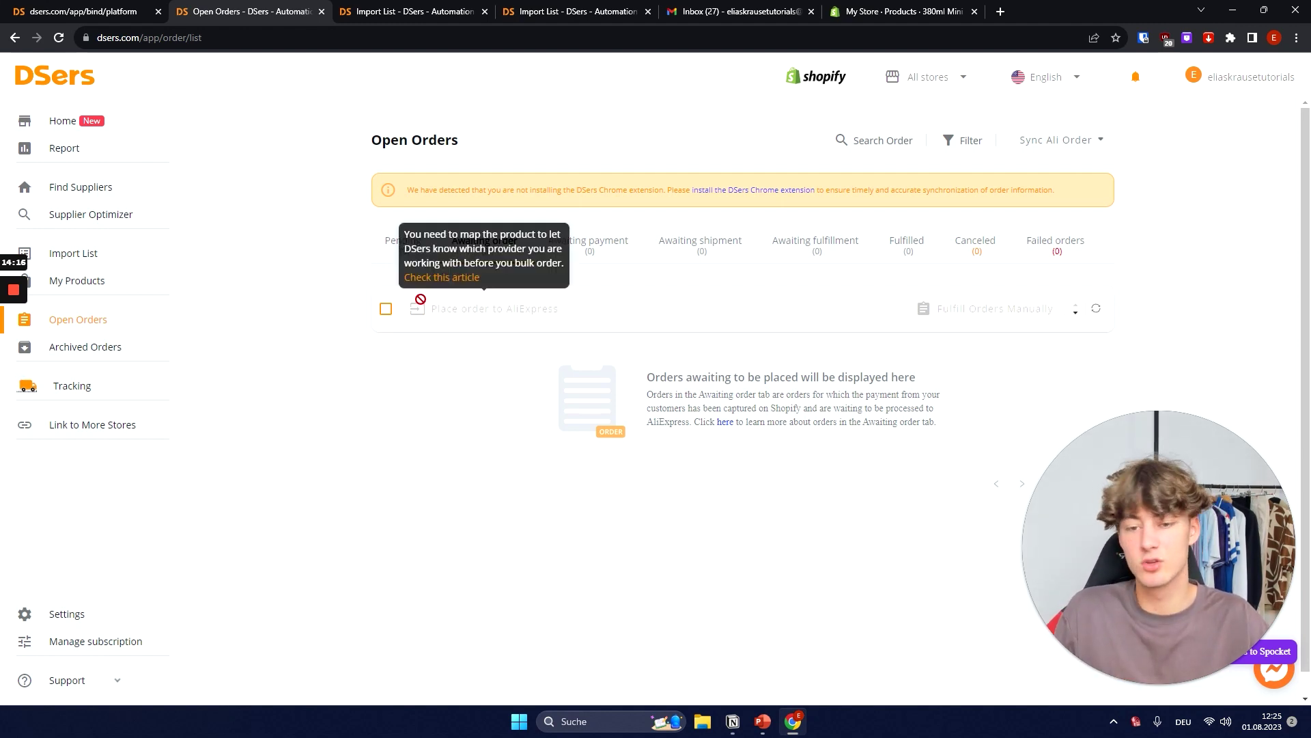
pyautogui.click(87, 347)
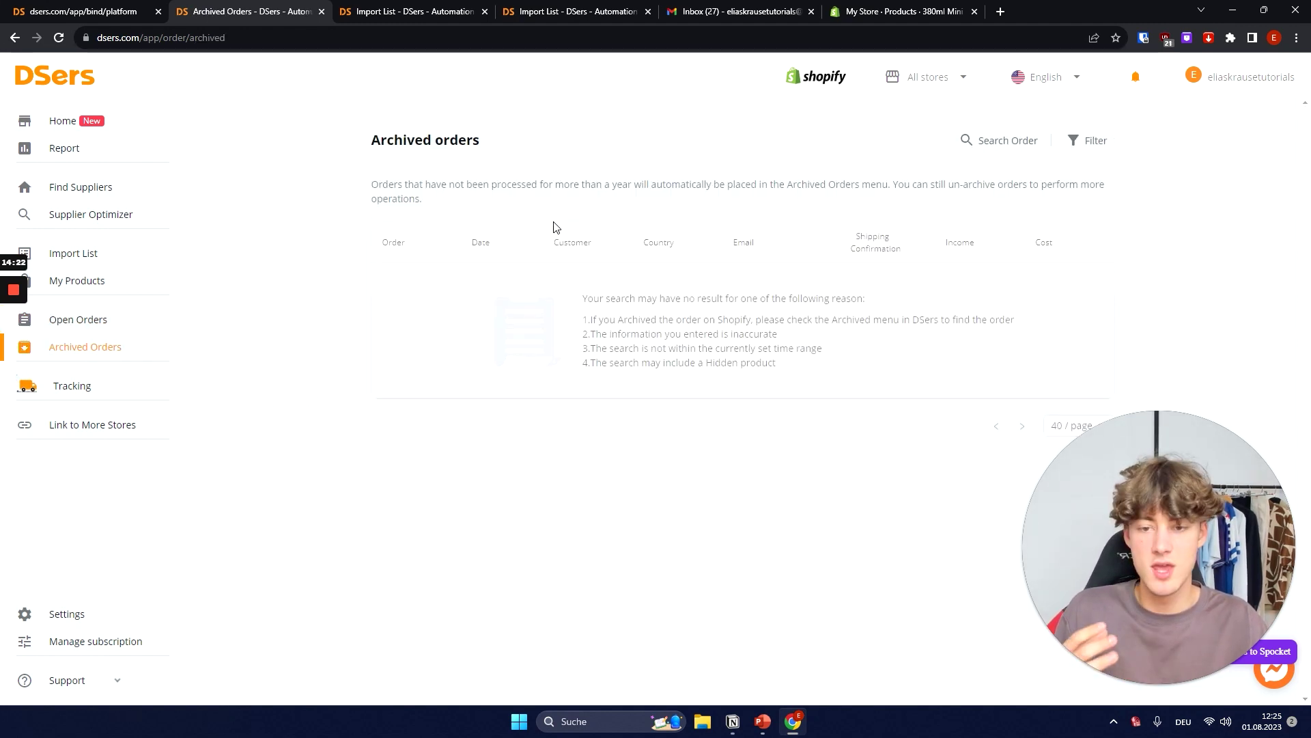
# - View the order Tracking page and read its notice about plan requirements
pyautogui.click(74, 387)
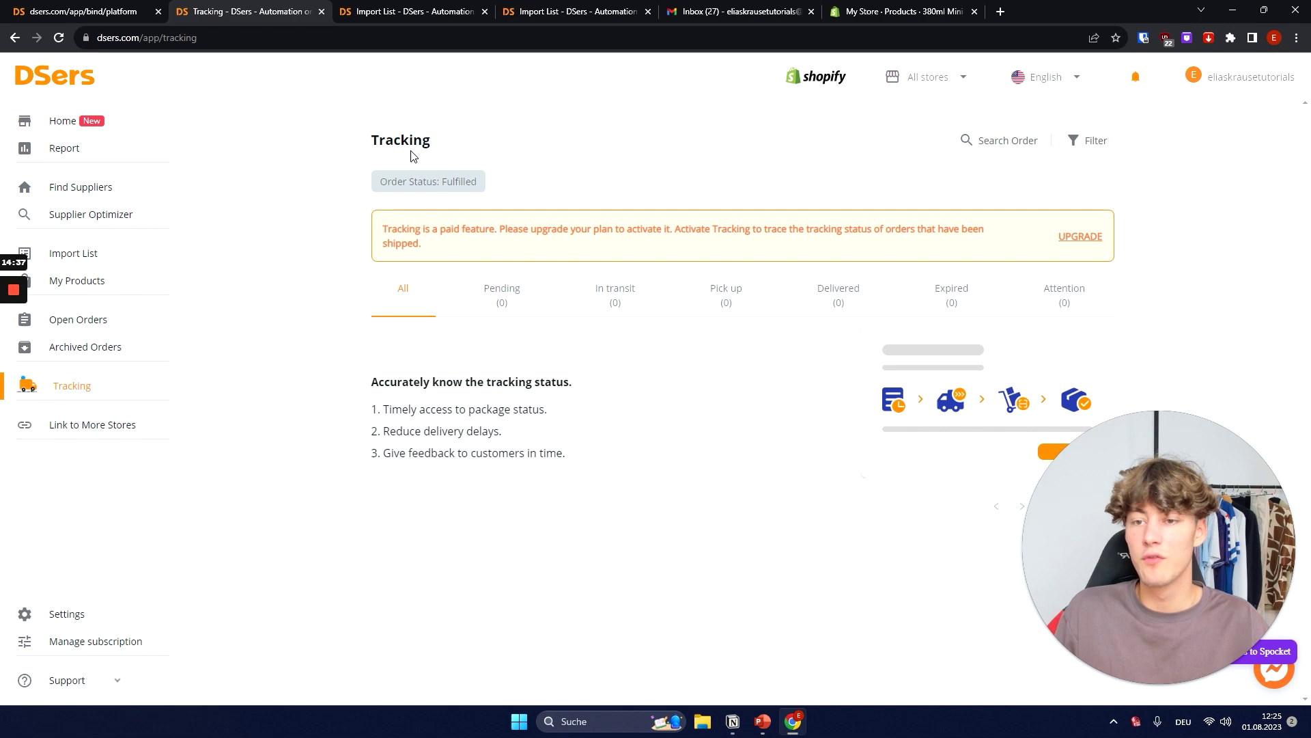
pyautogui.doubleClick(413, 140)
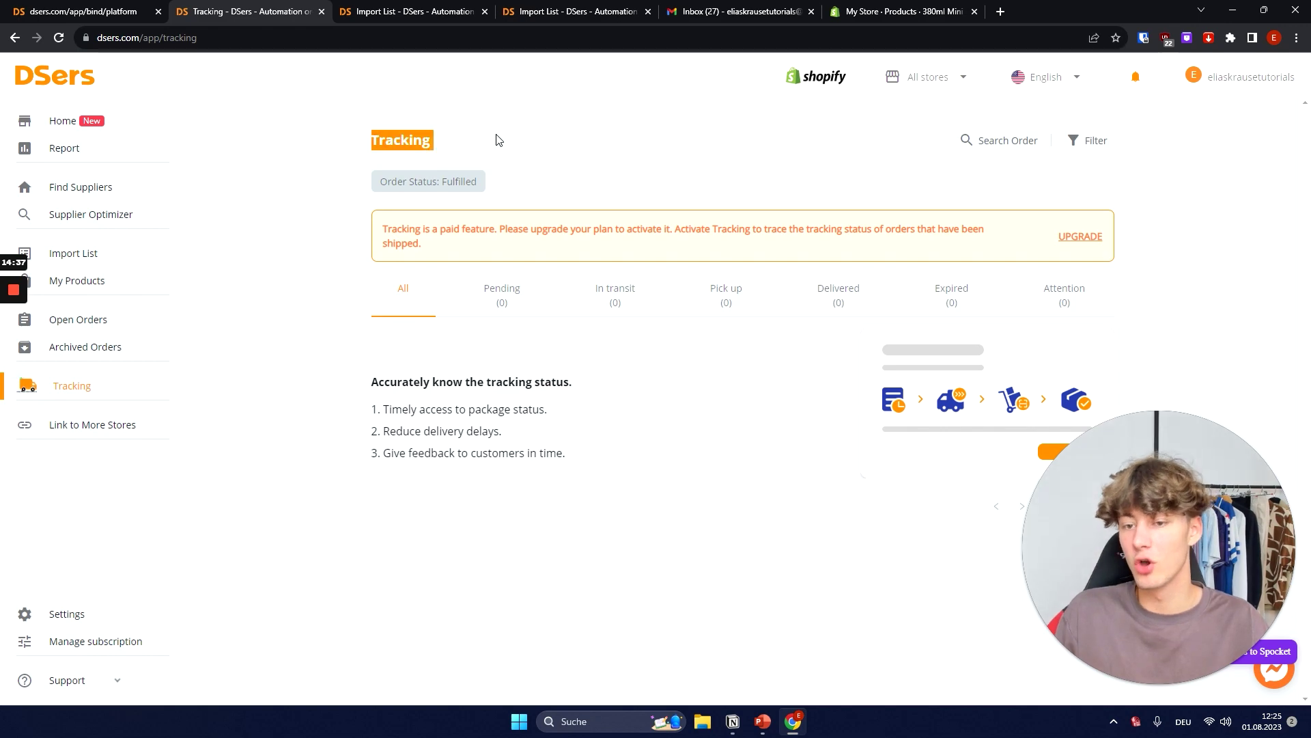
pyautogui.click(497, 137)
pyautogui.moveTo(423, 243); pyautogui.dragTo(345, 229)
pyautogui.click(346, 228)
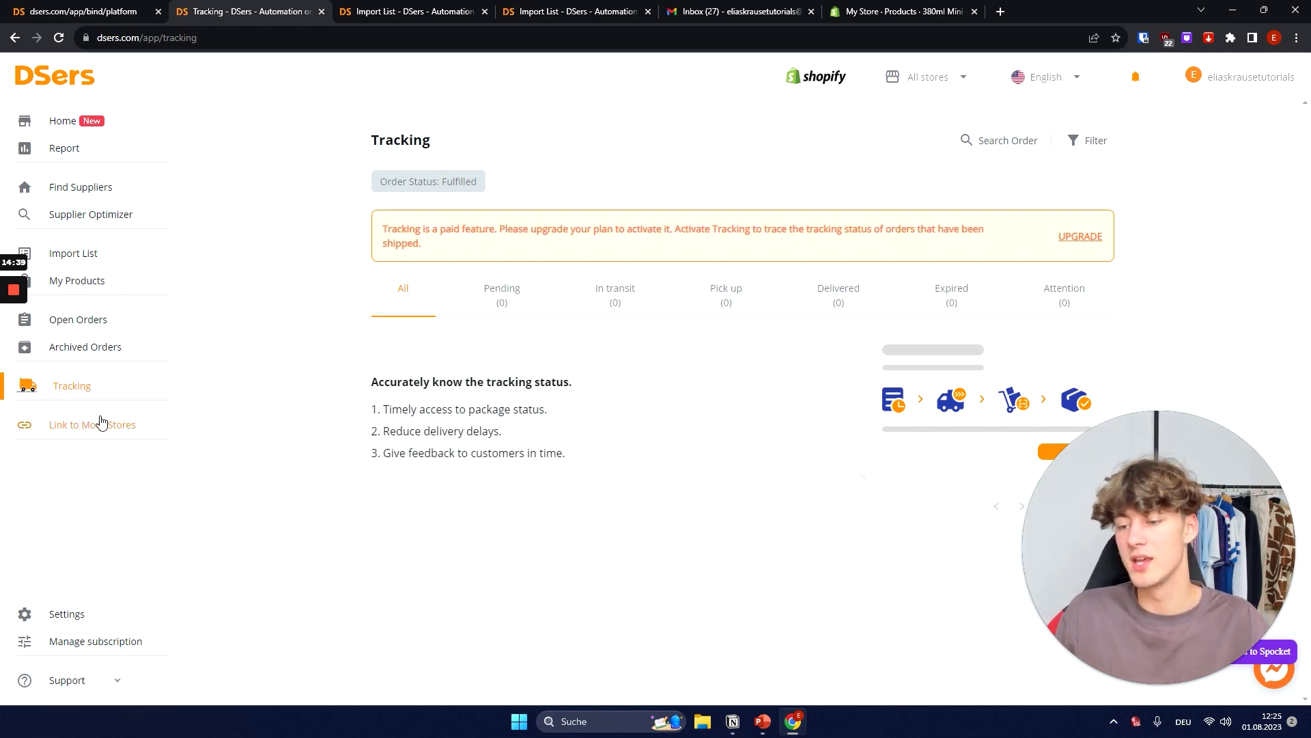
# - Follow Link to More Stores to the DSers-AliExpress Dropshipping app listing, check it, and return to DSers
pyautogui.click(124, 427)
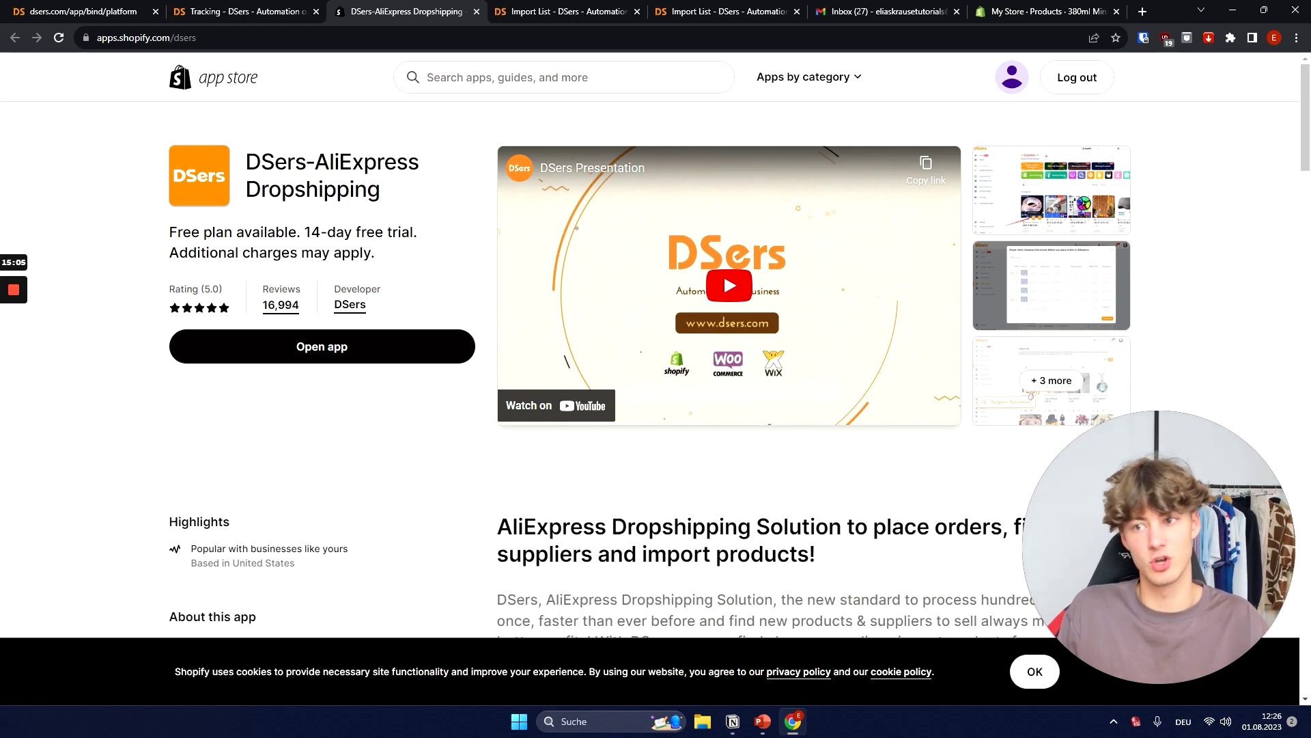
pyautogui.moveTo(420, 198); pyautogui.dragTo(243, 168)
pyautogui.click(243, 168)
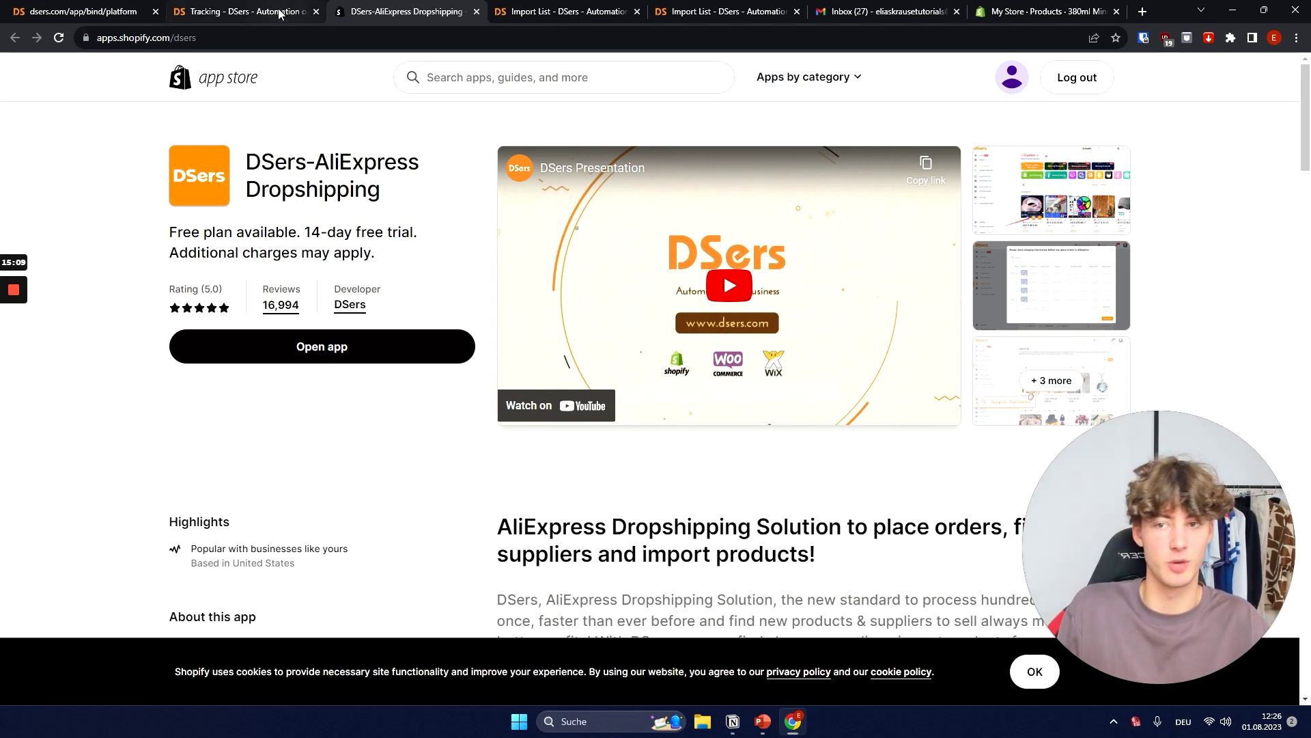
pyautogui.click(276, 12)
pyautogui.click(785, 258)
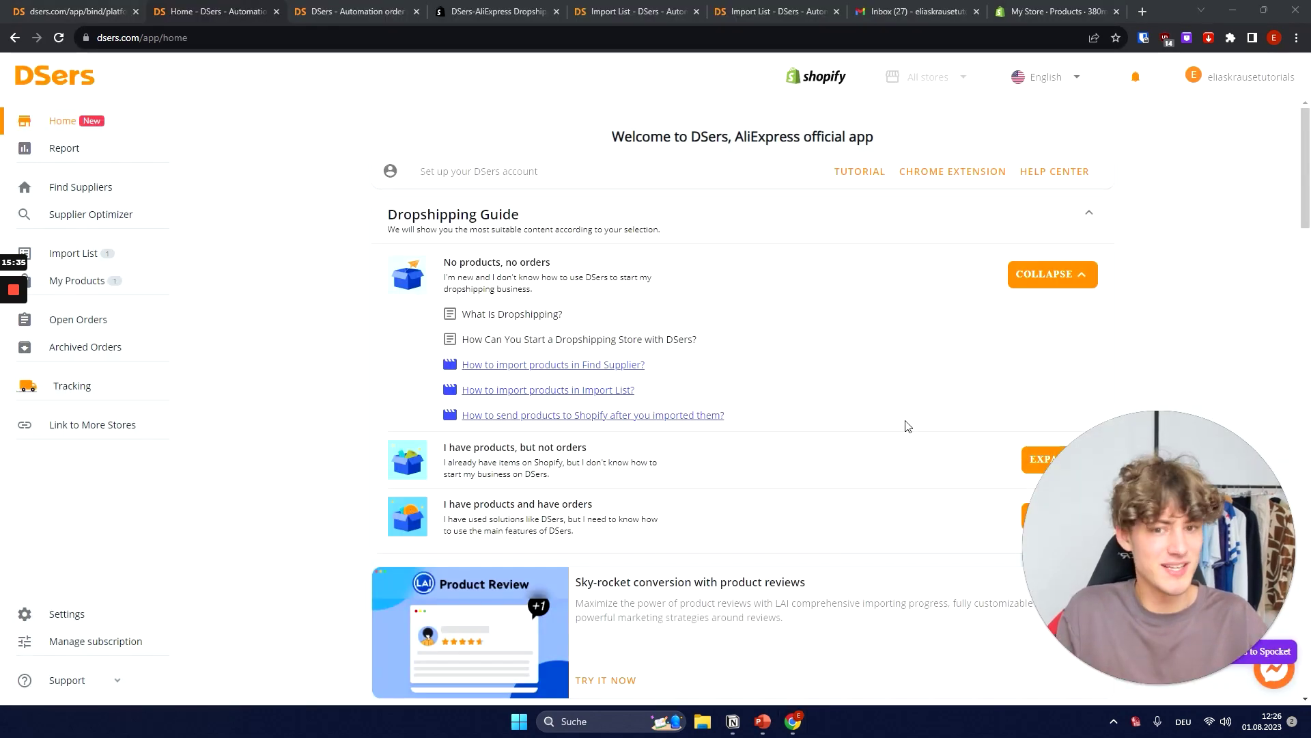